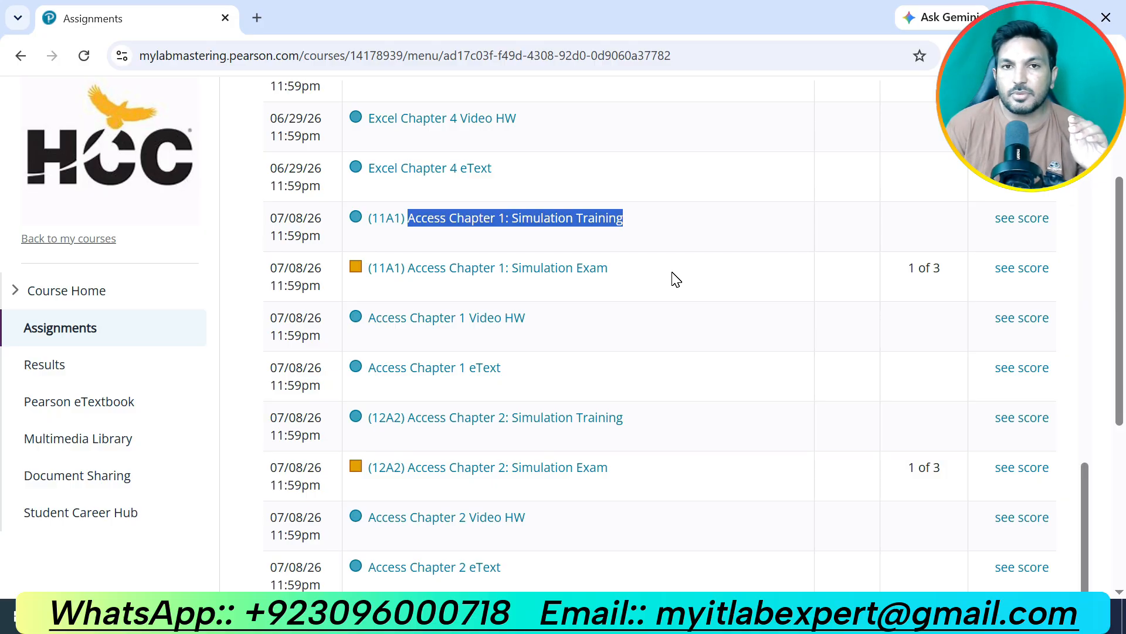
Open the (11A1) Access Chapter 1: Simulation Training assignment in a maximized window and launch the simulation.
click(554, 221)
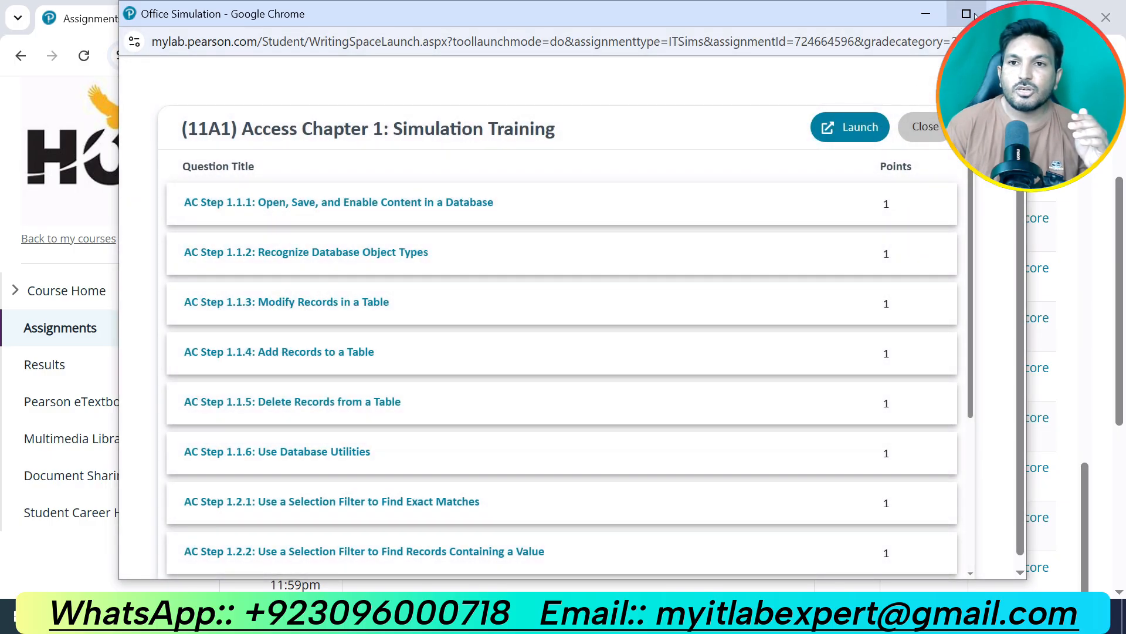
click(966, 13)
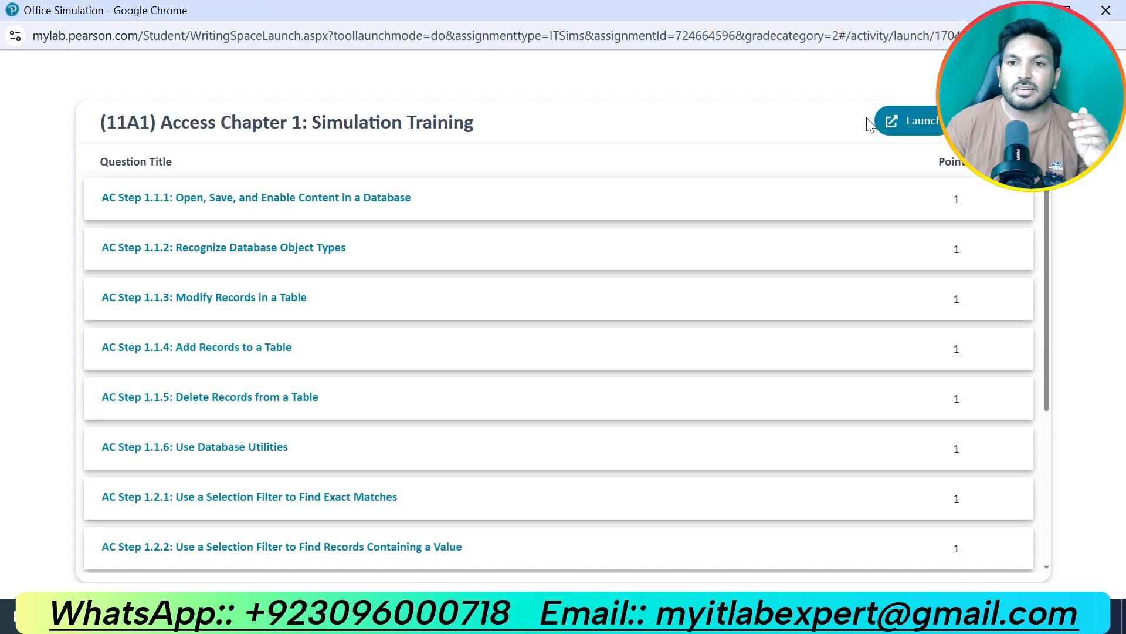
click(910, 128)
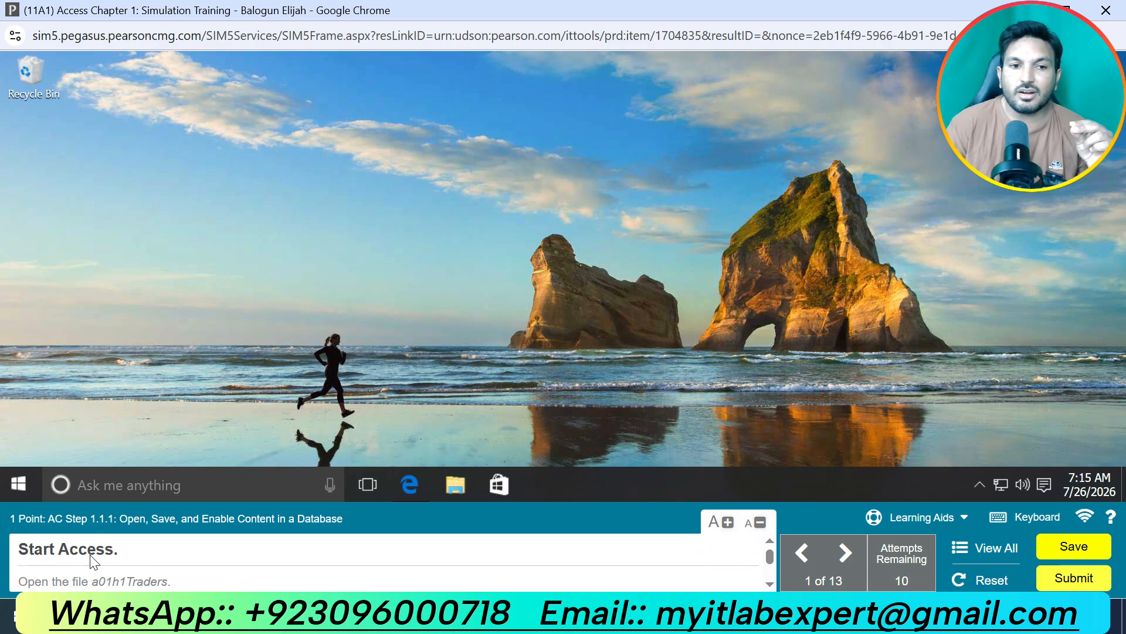
Start Access from the simulated desktop and open the database a01h1Traders from the Documents folder.
click(139, 485)
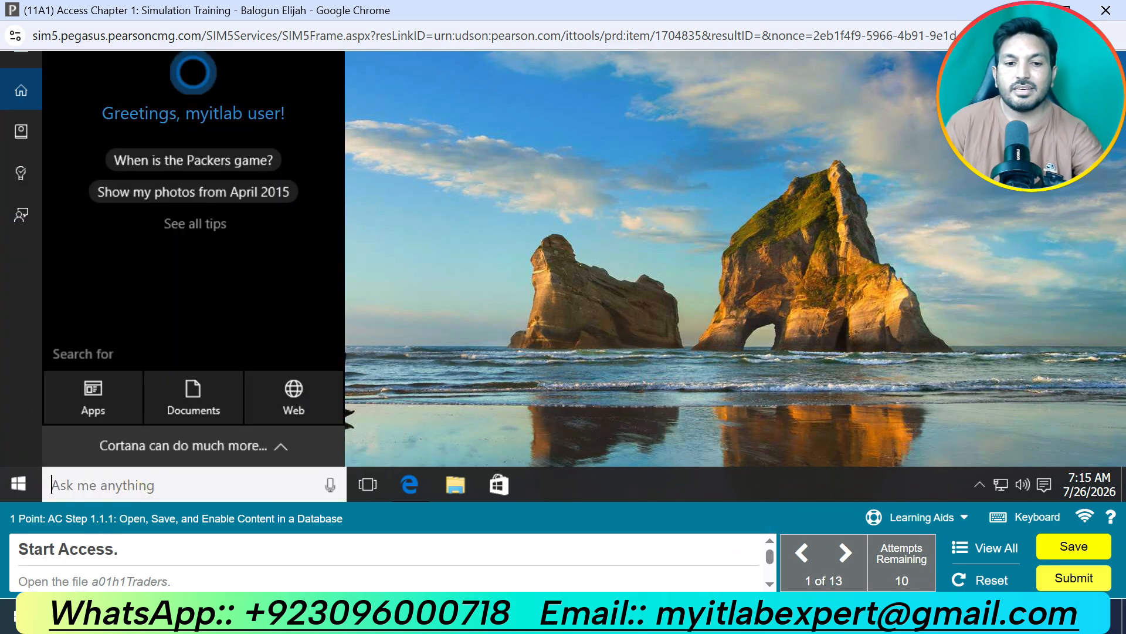
text(acc)
click(174, 94)
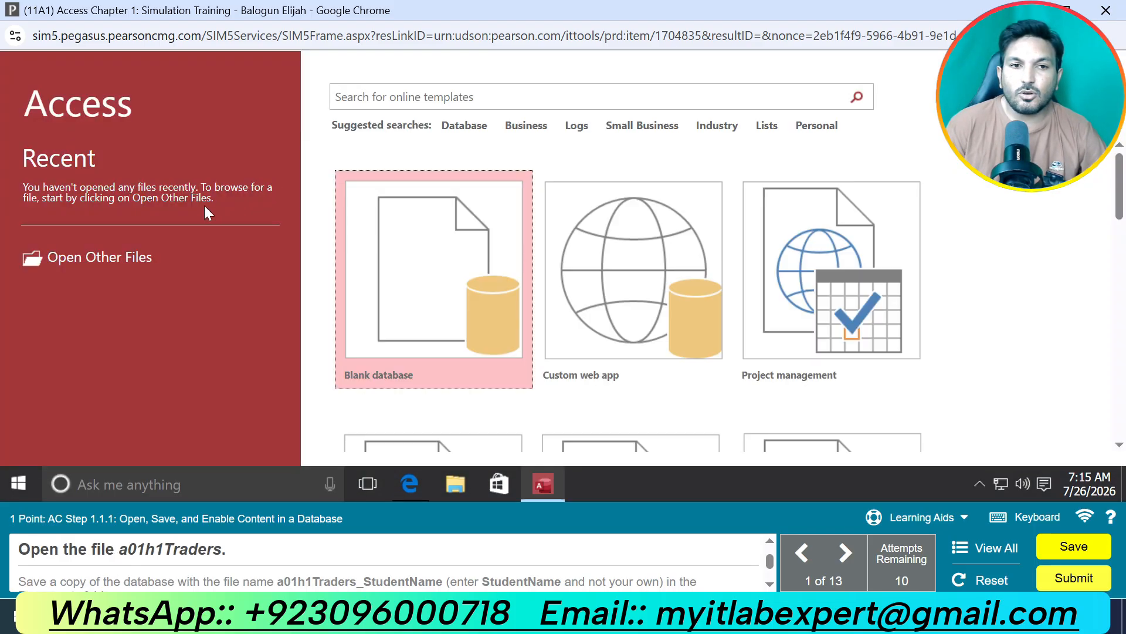
click(101, 260)
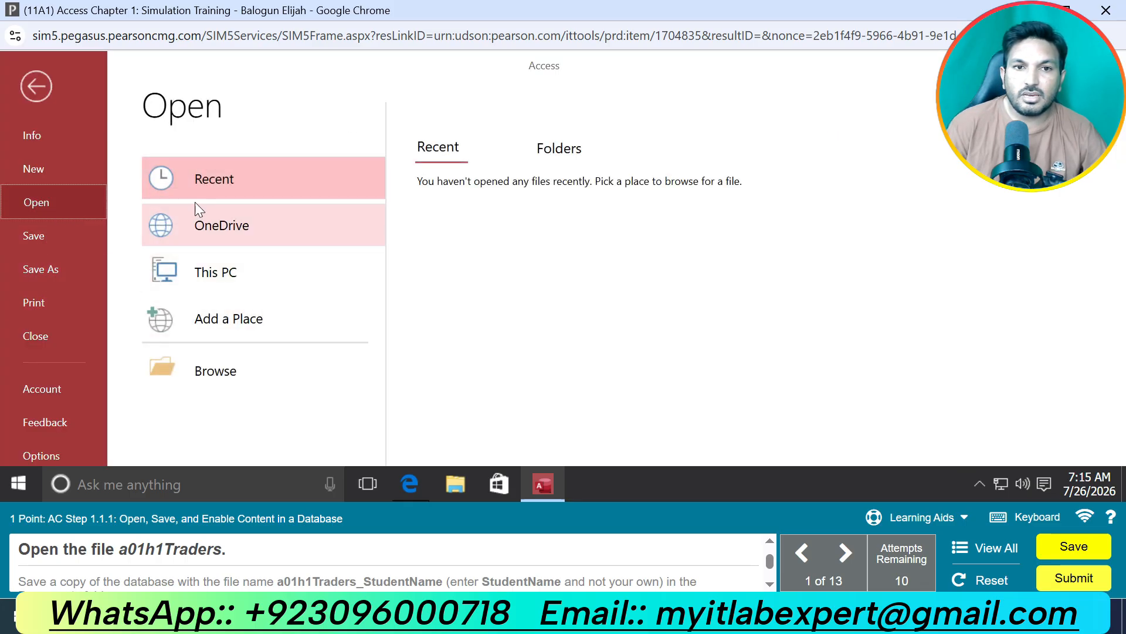
click(226, 377)
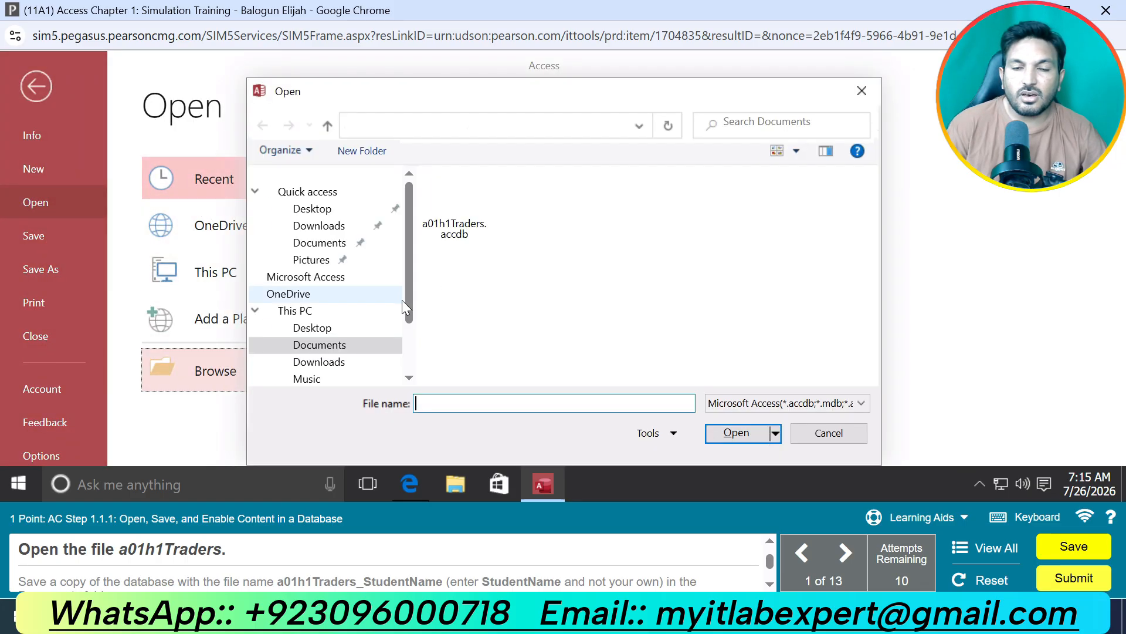
click(453, 202)
click(734, 435)
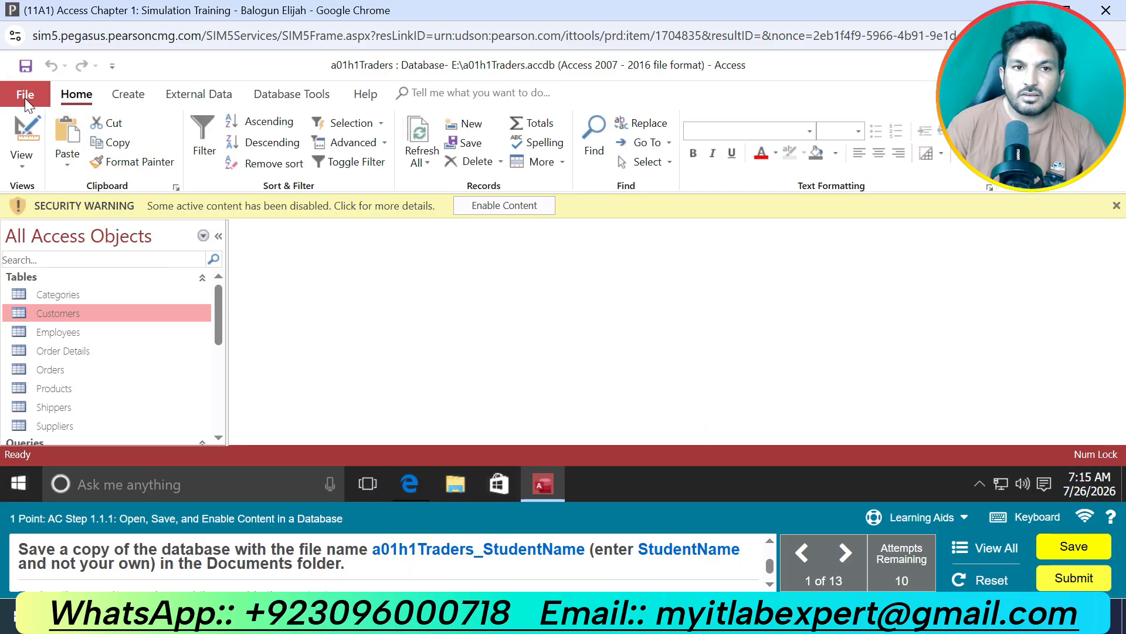
Save a copy of the database as a01h1Traders_StudentName in the Documents folder and enable its disabled content.
click(24, 94)
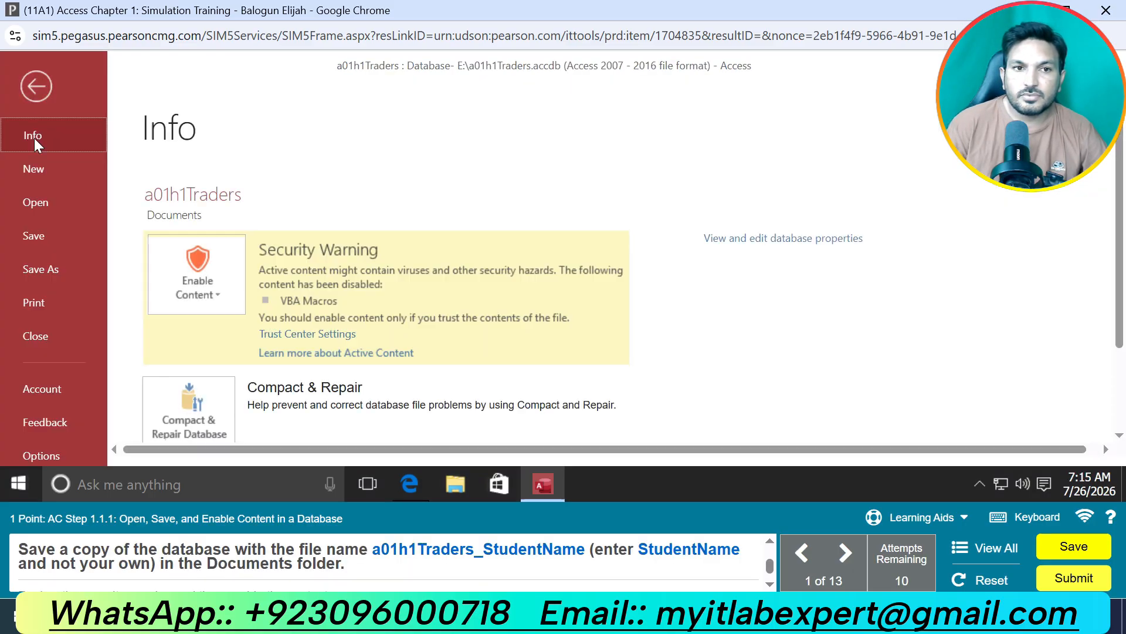
click(51, 267)
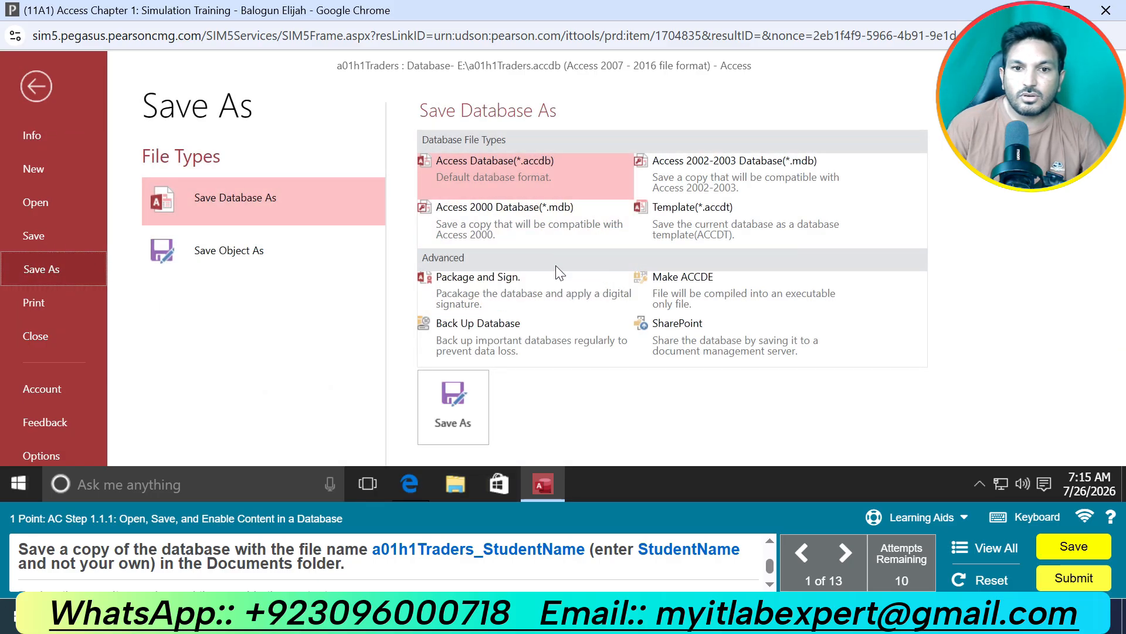
click(459, 393)
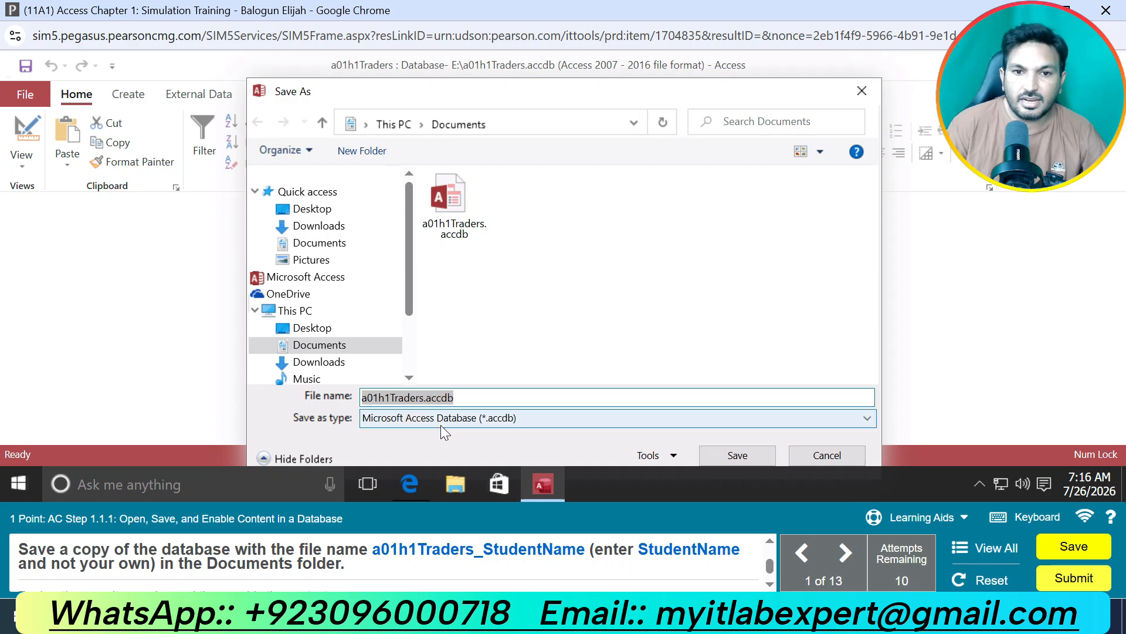
click(424, 397)
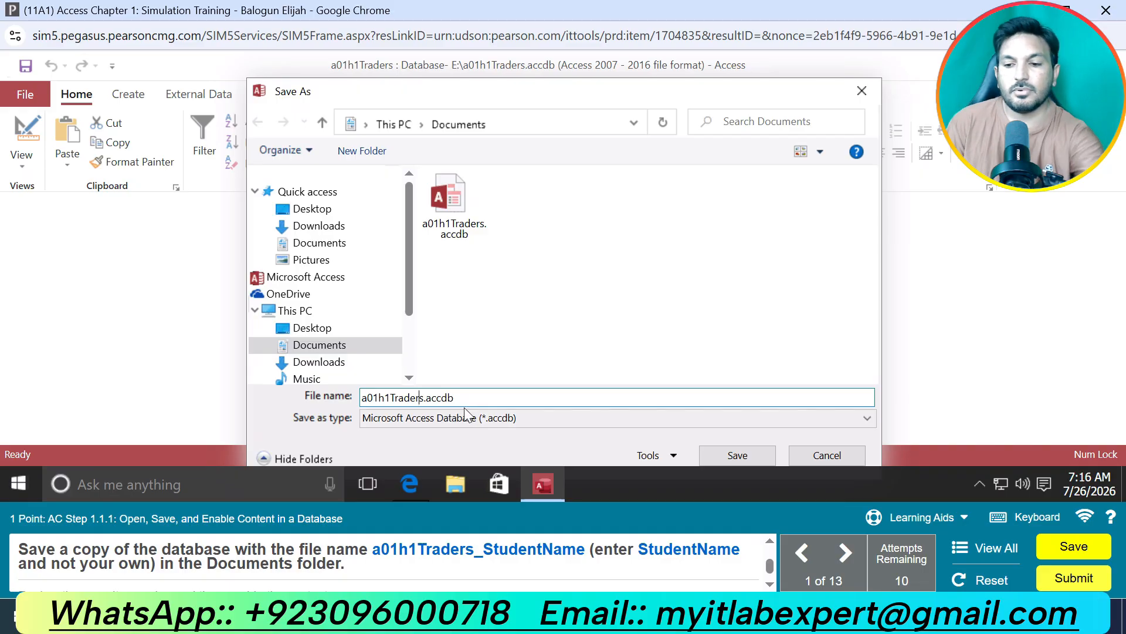
text(_)
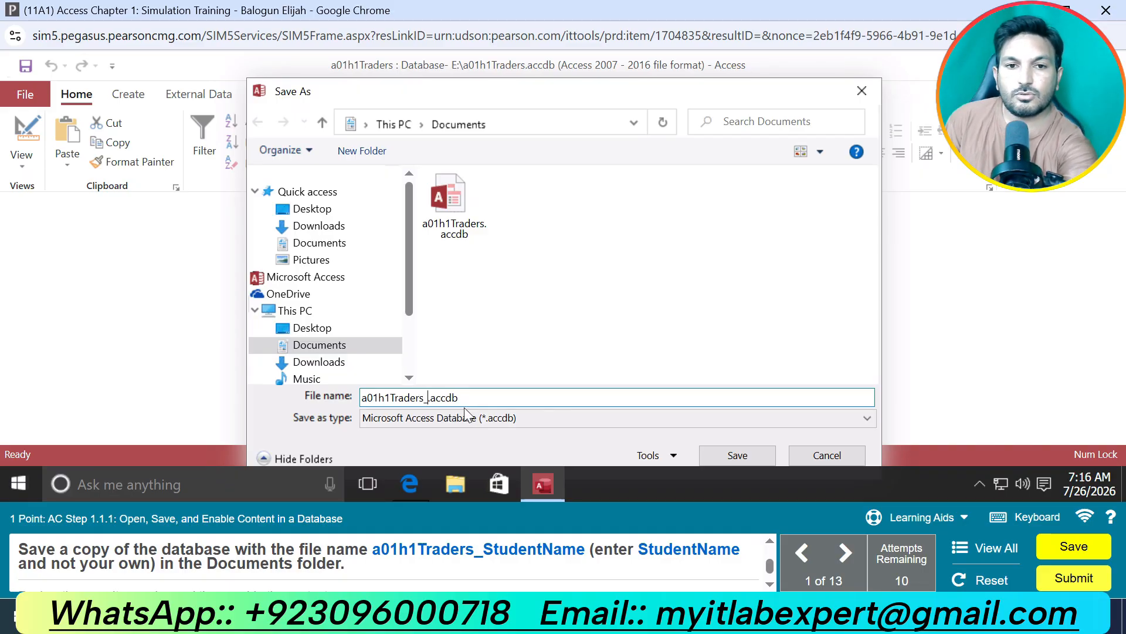
text(St)
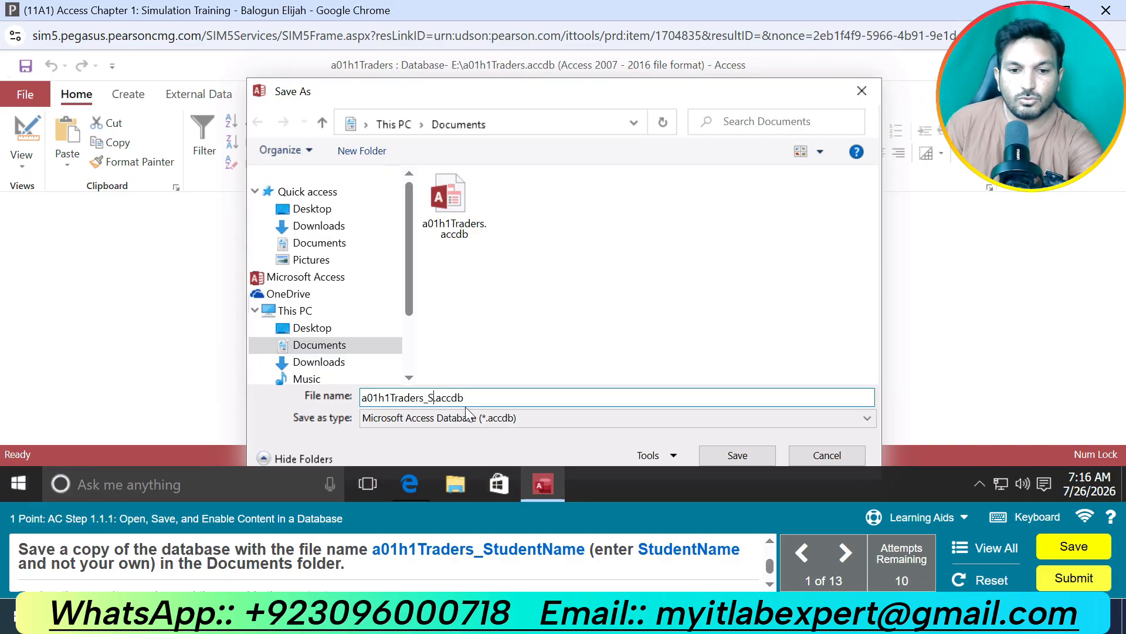
text(udent)
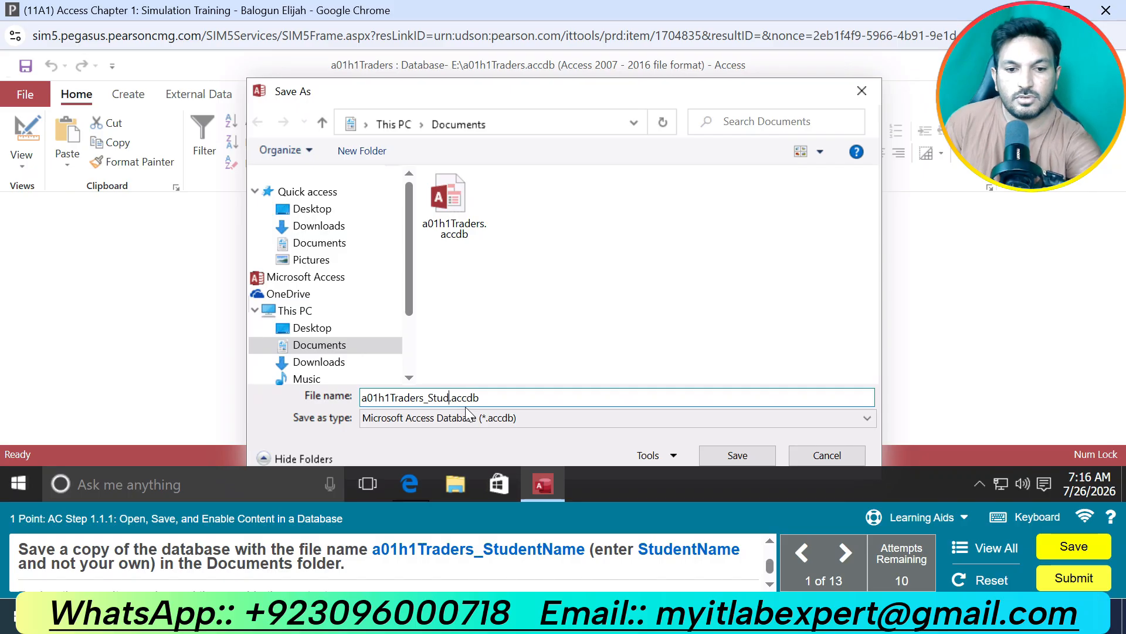
text(N)
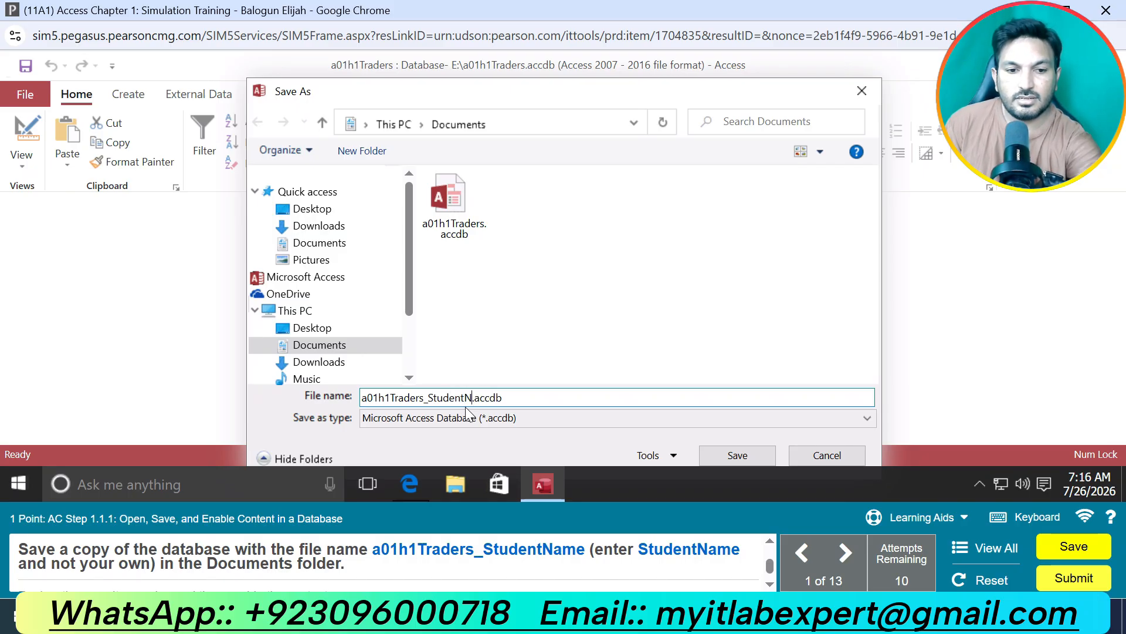
text(ame)
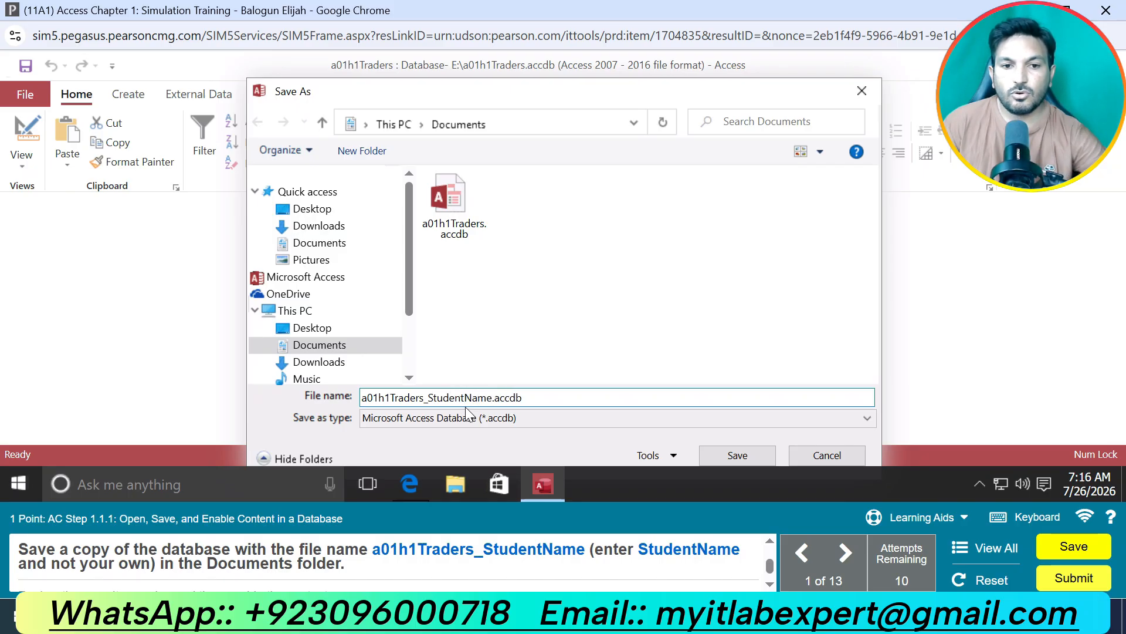
click(738, 454)
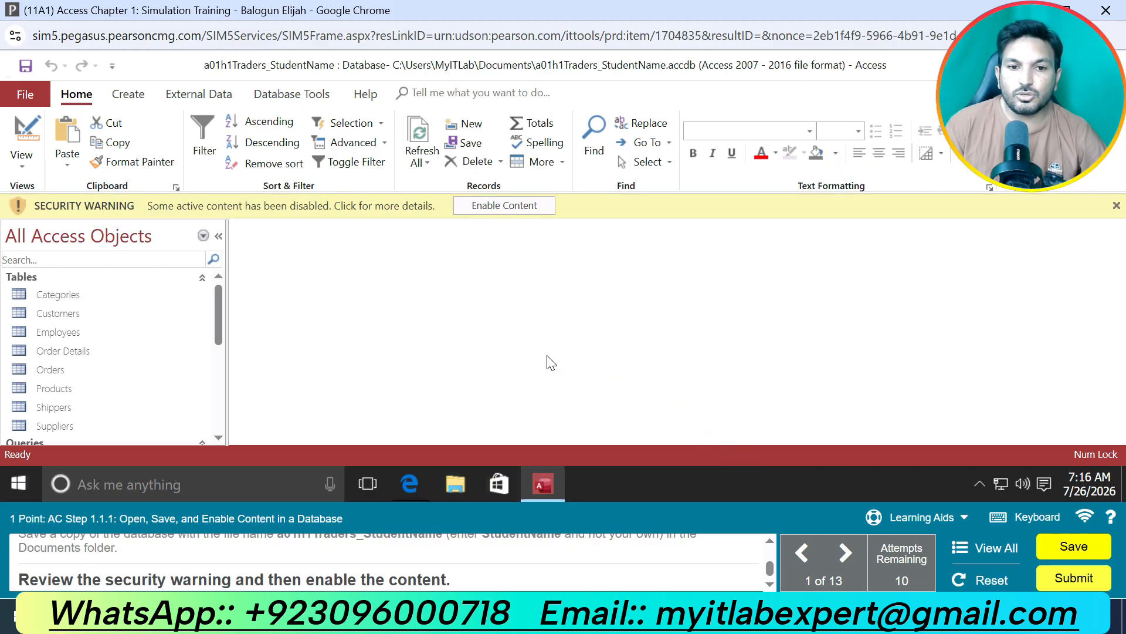
click(512, 206)
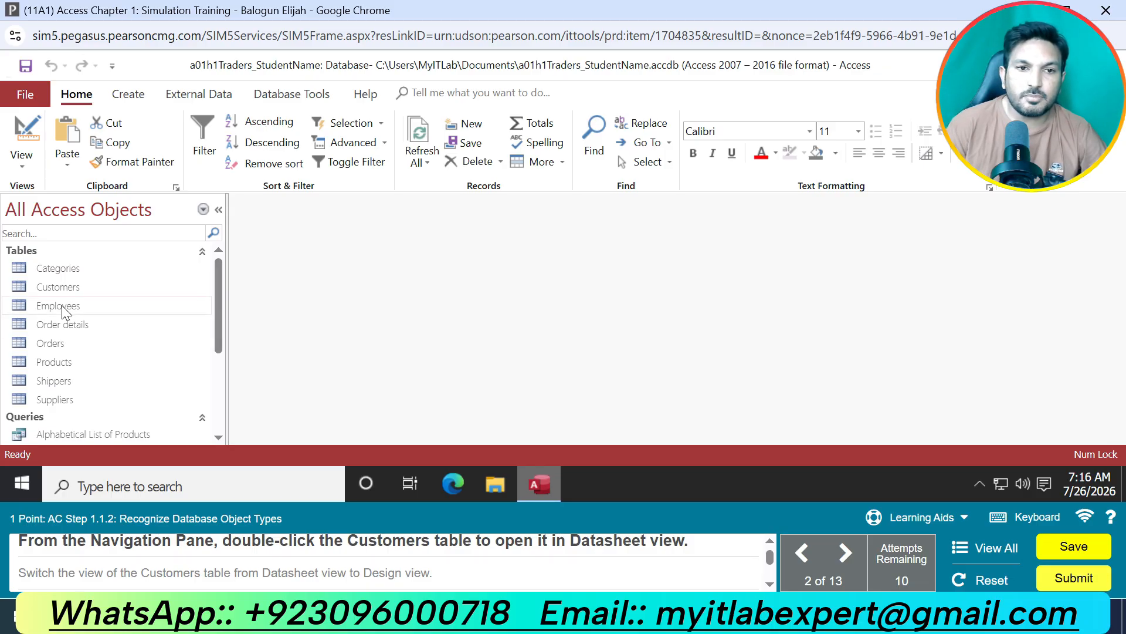
Open the Customers table and switch it from Datasheet view to Design view.
double_click(82, 288)
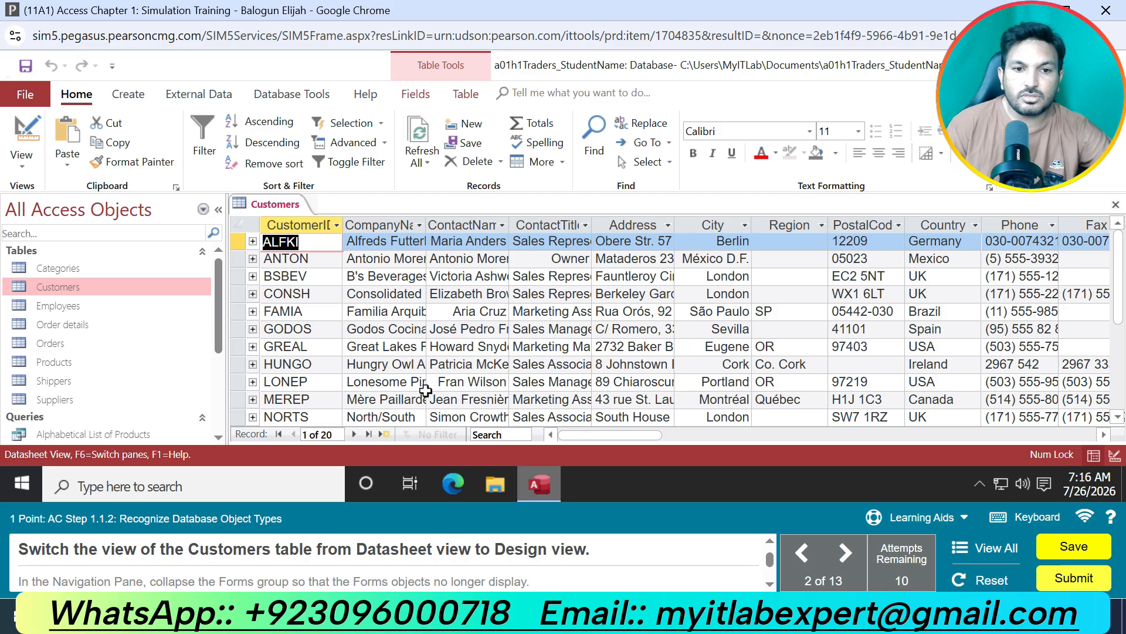
right_click(283, 205)
click(325, 288)
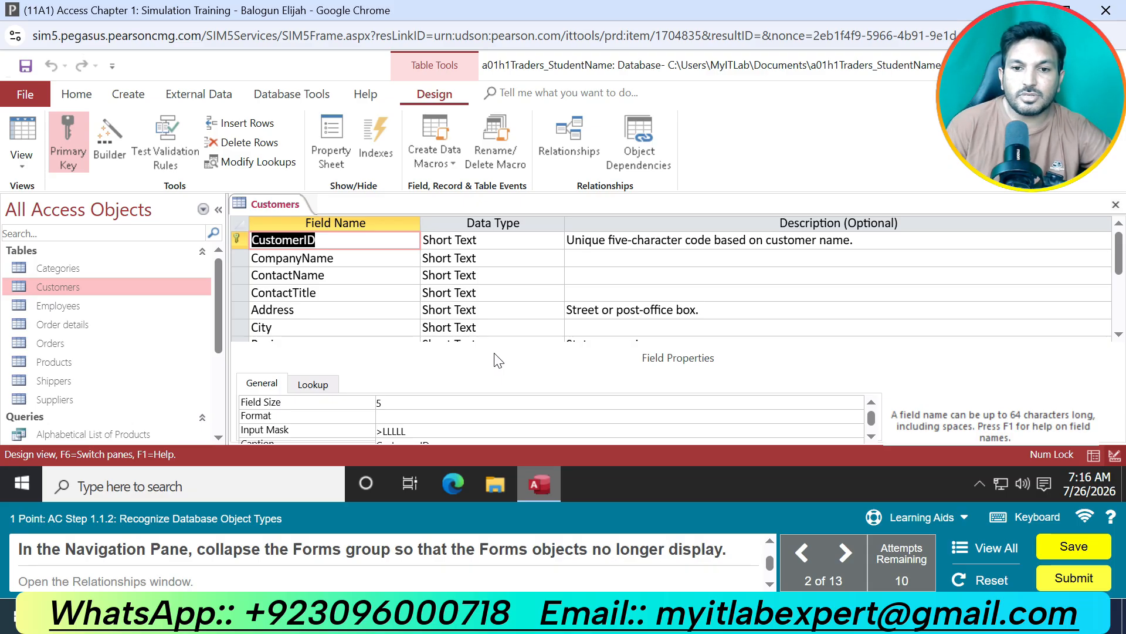
Collapse the Forms group in the Navigation Pane and open the Relationships window.
scroll(141, 381, down, 3)
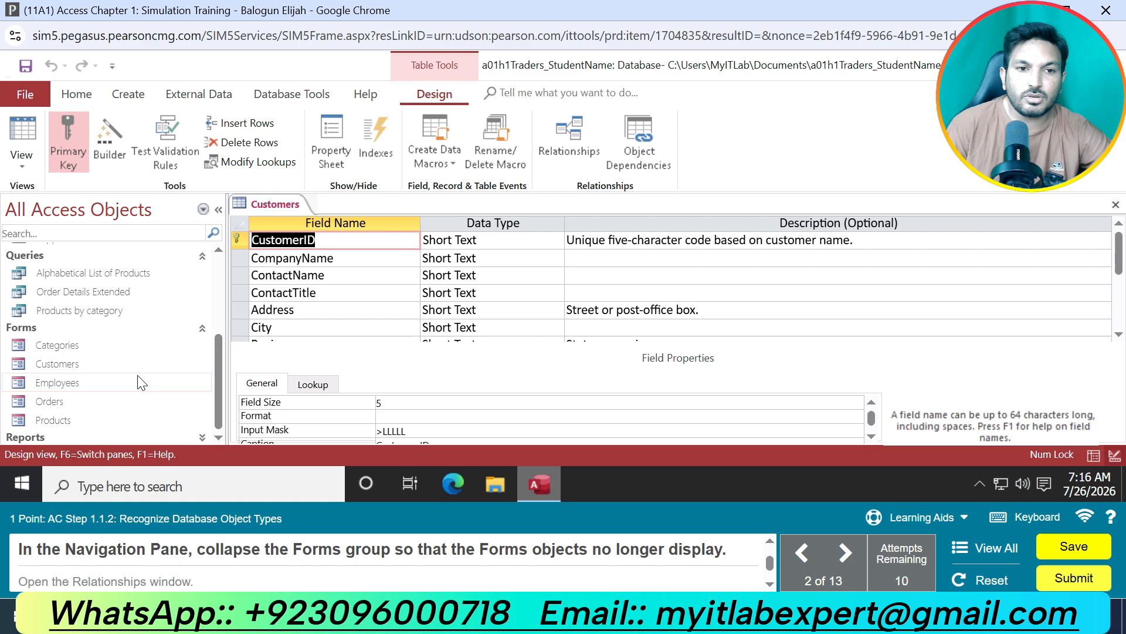
click(202, 328)
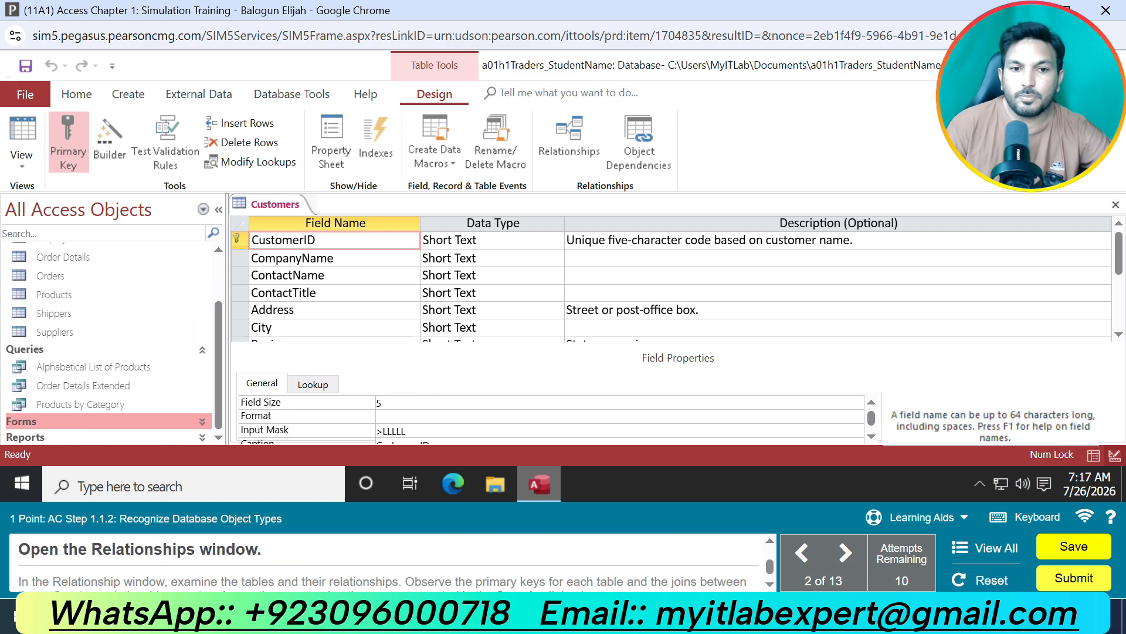
click(568, 143)
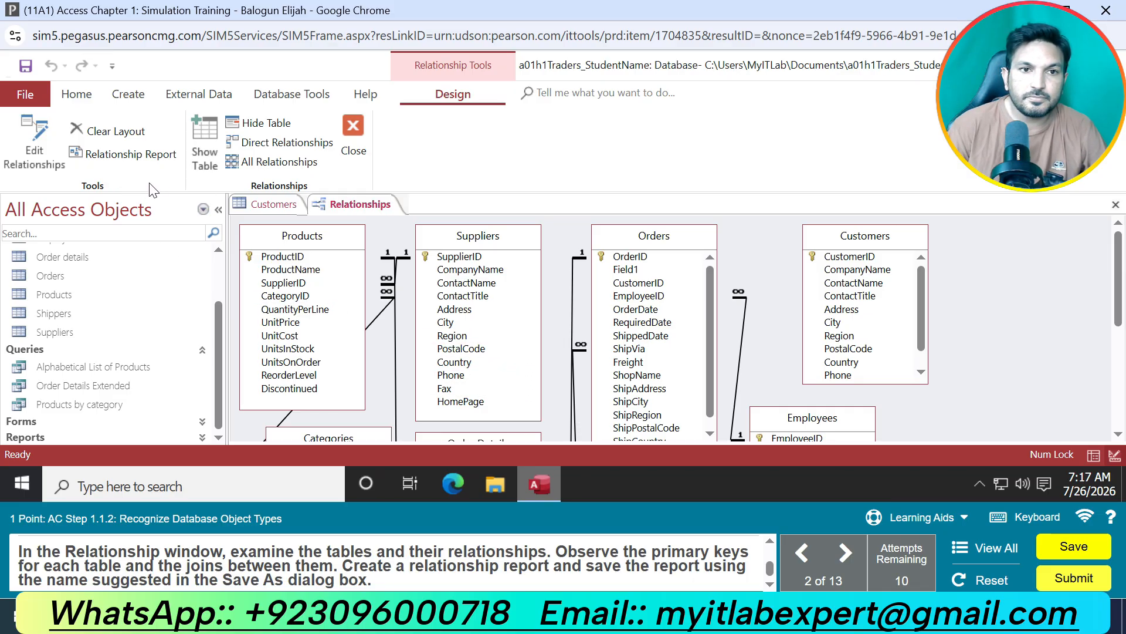
Try to save the Relationships window layout.
right_click(356, 204)
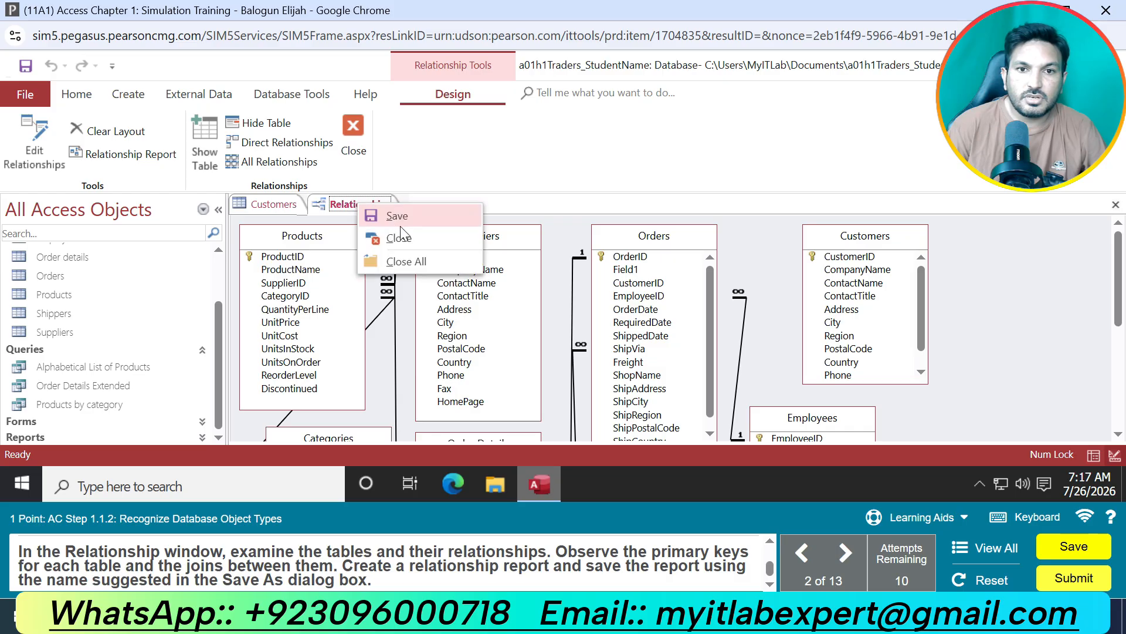
click(397, 217)
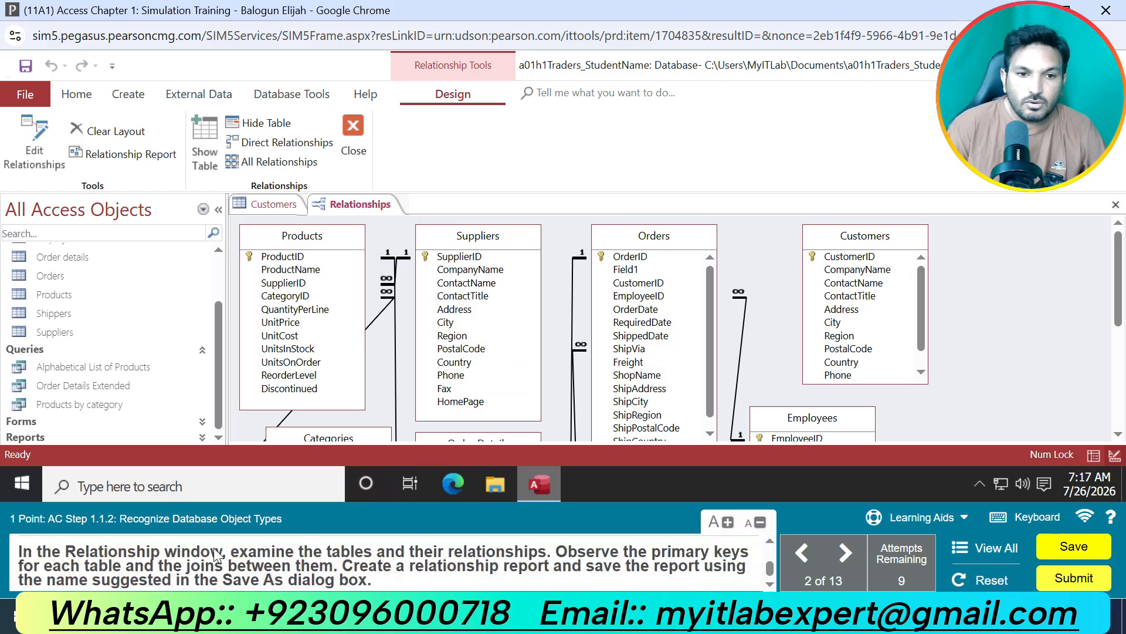
Create a relationship report from the table relationships and save it under the suggested name Relationships for a01h1Traders_StudentName.
scroll(704, 382, down, 3)
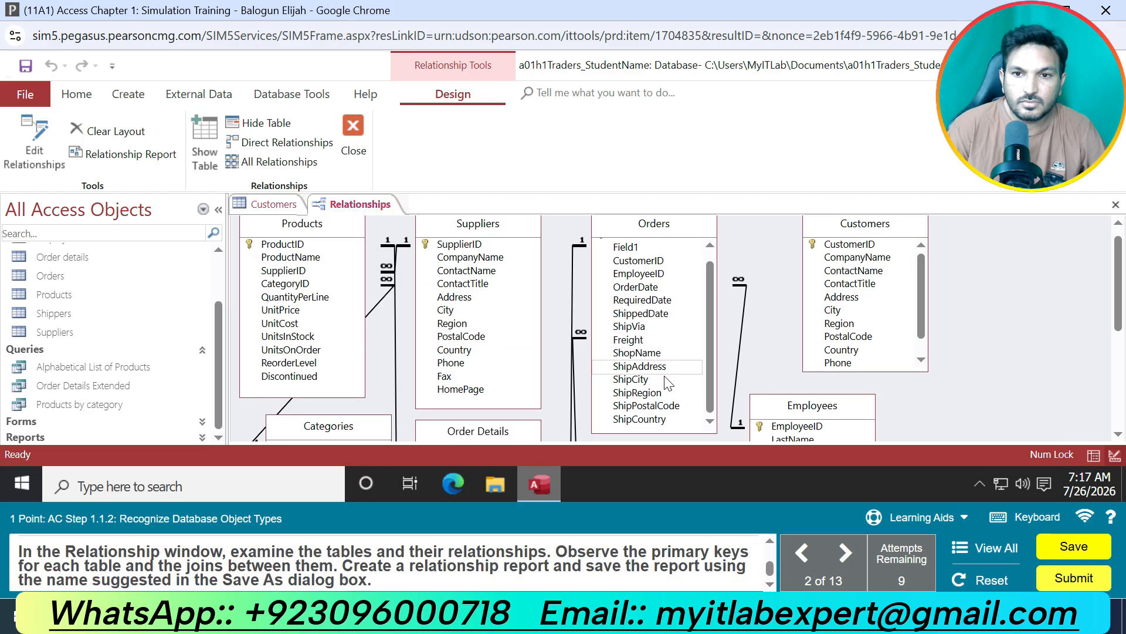
scroll(777, 397, down, 3)
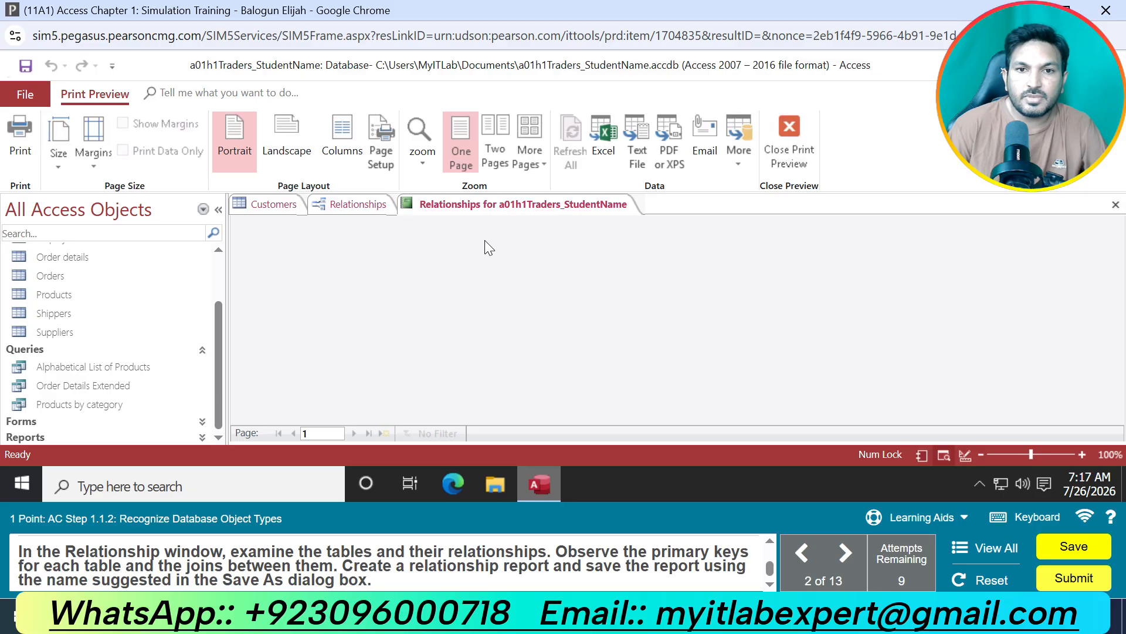
right_click(502, 205)
click(522, 220)
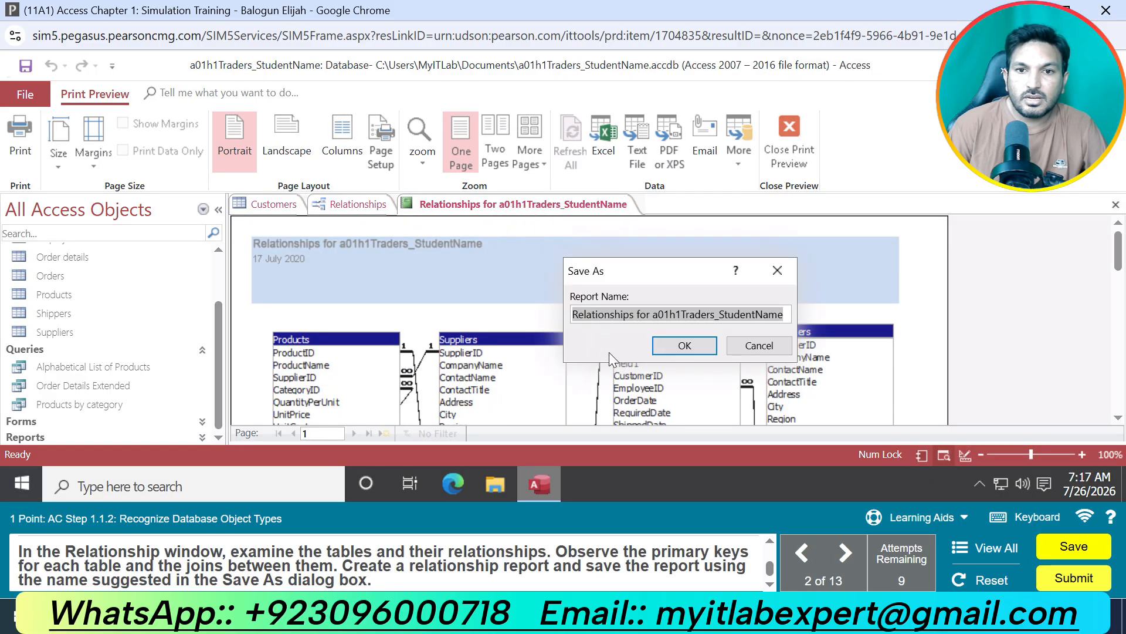
click(675, 346)
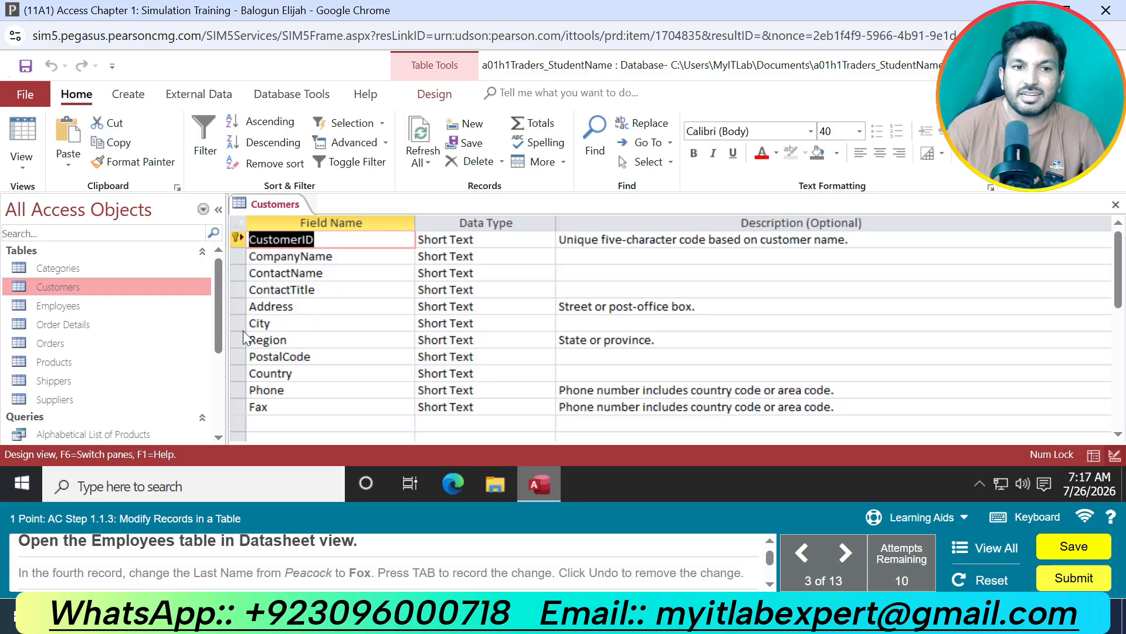
Open the Employees table in Datasheet view and change the fourth record's Last Name to the surname given in the task.
click(83, 306)
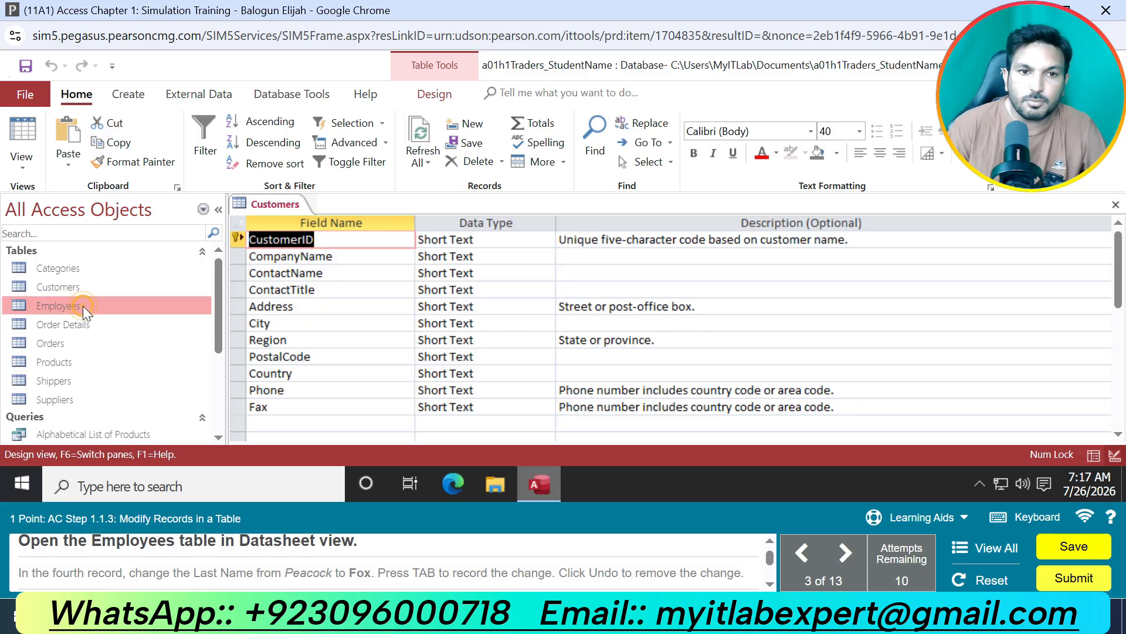
double_click(81, 305)
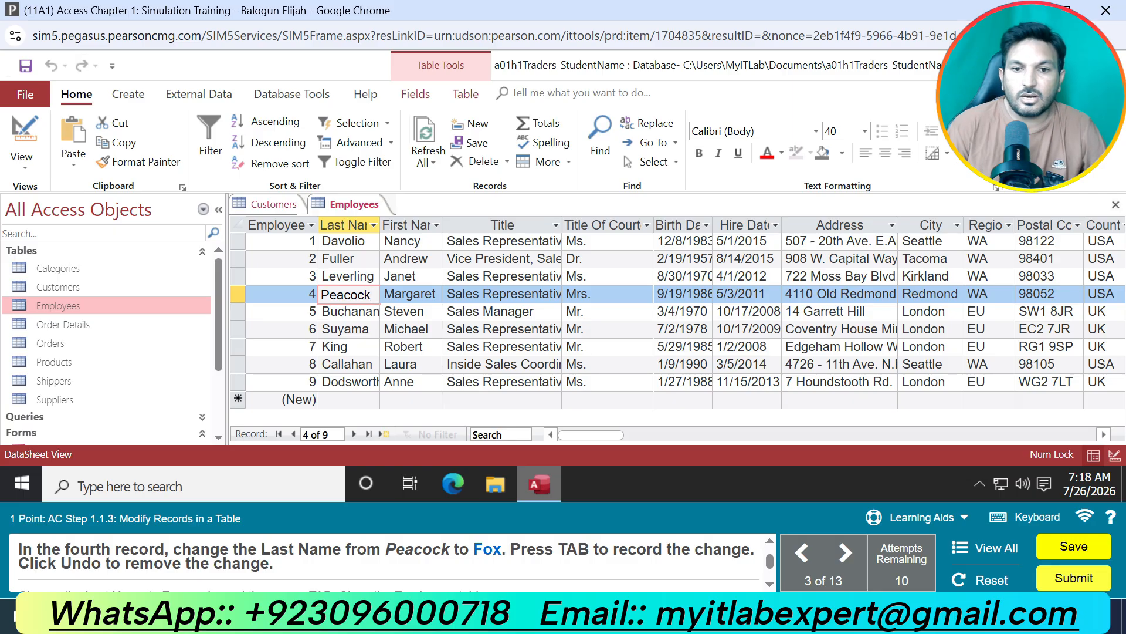
key(BackSpace)
key(BackSpace)
key(BackSpace)
key(BackSpace)
key(BackSpace)
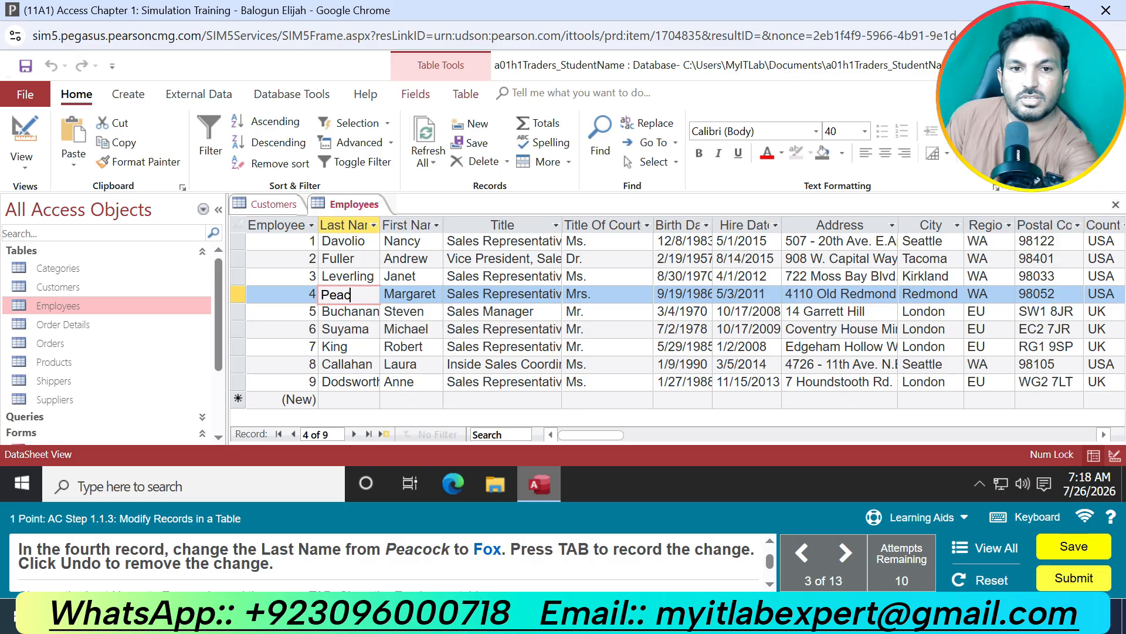
text(F)
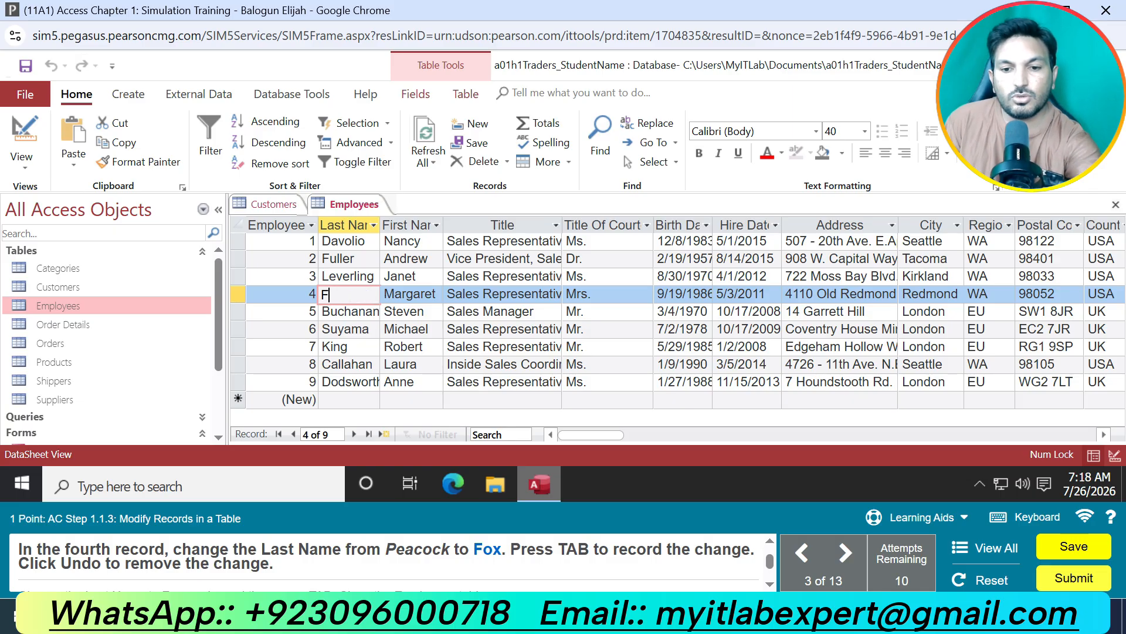
text(ox)
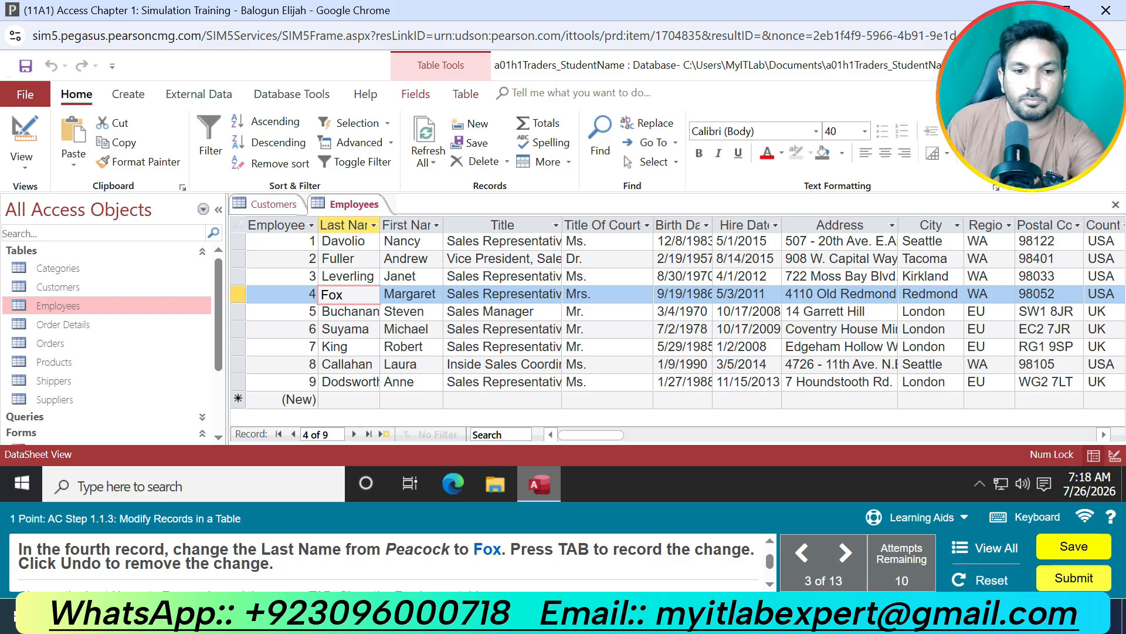
key(Tab)
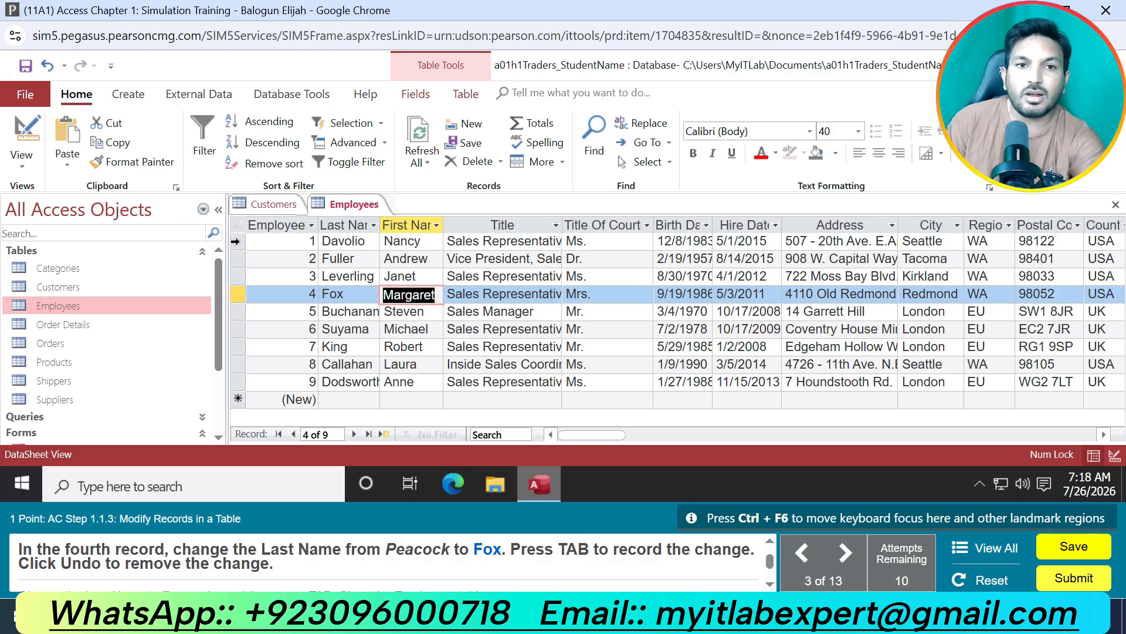
Undo the fourth record's Last Name change and enter the task's surname in that field again.
click(47, 59)
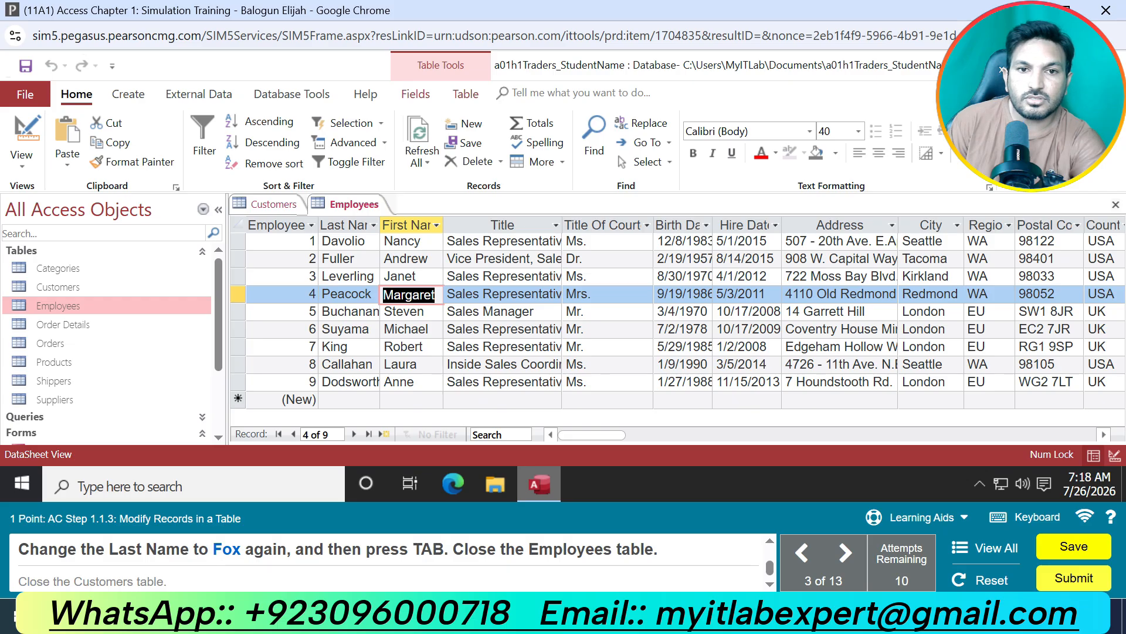
double_click(372, 295)
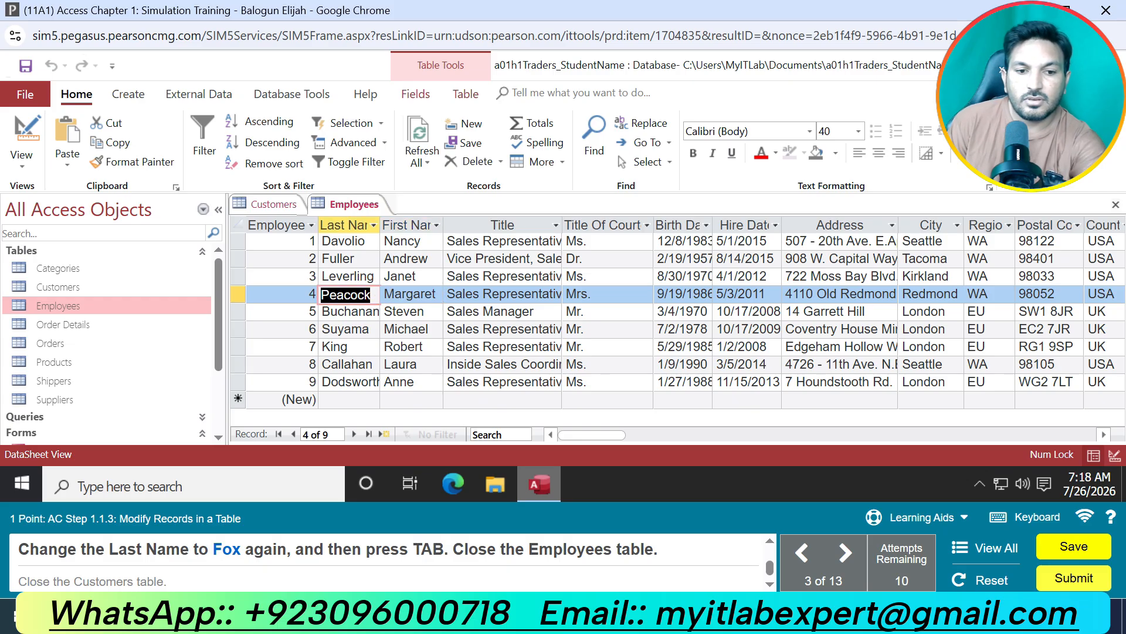
text(Fox)
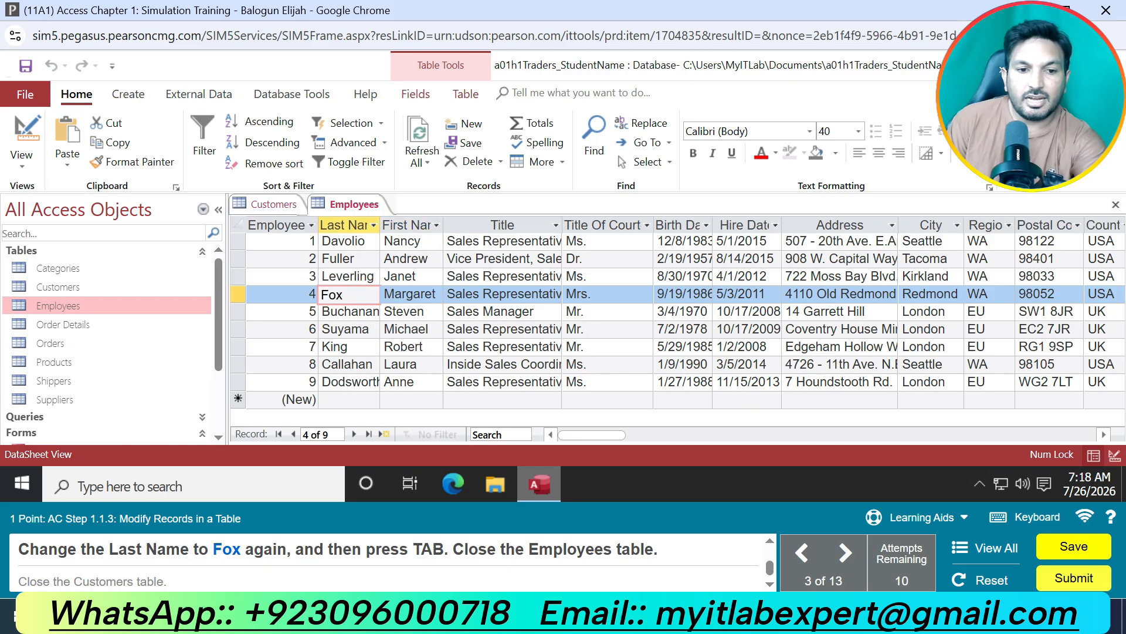
key(Tab)
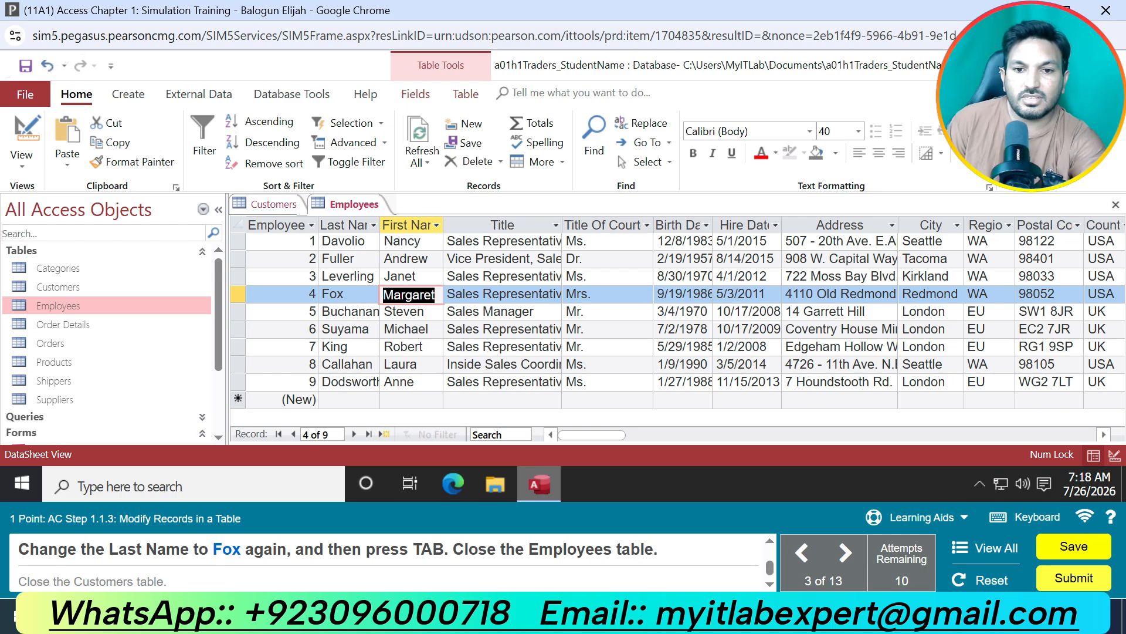
Close the Employees table and the Customers table.
right_click(364, 206)
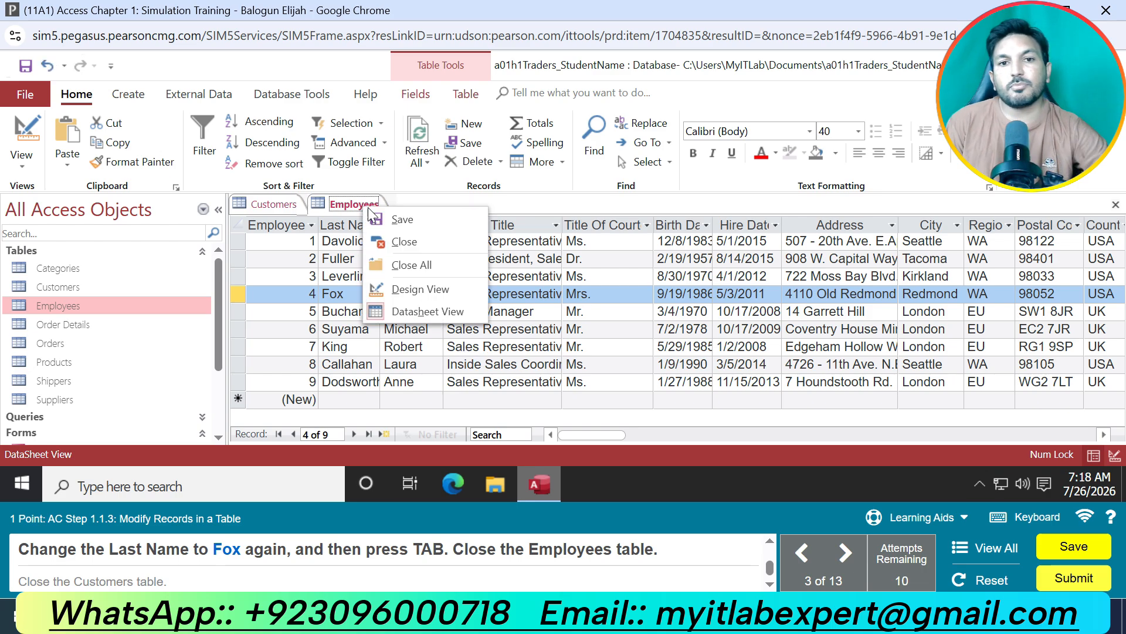
click(399, 243)
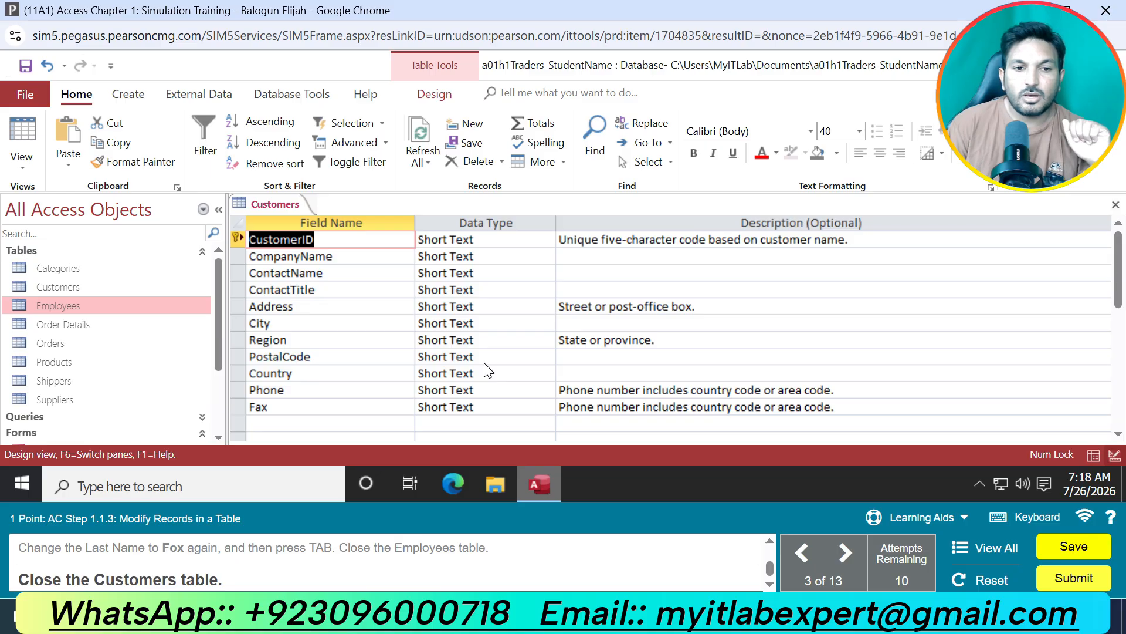
right_click(294, 200)
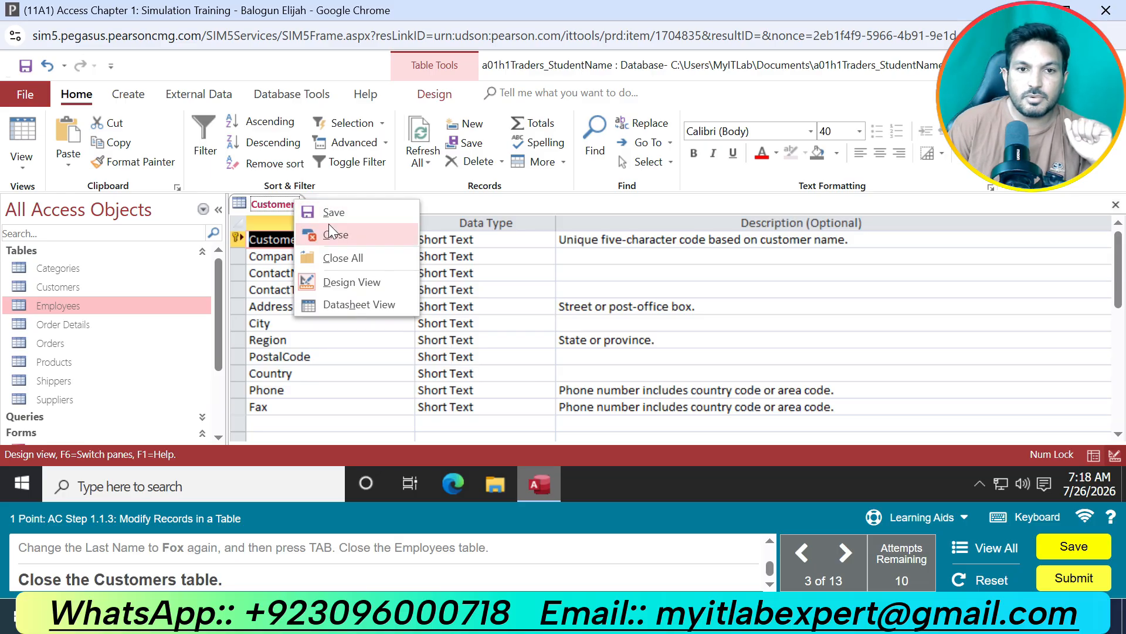
click(328, 230)
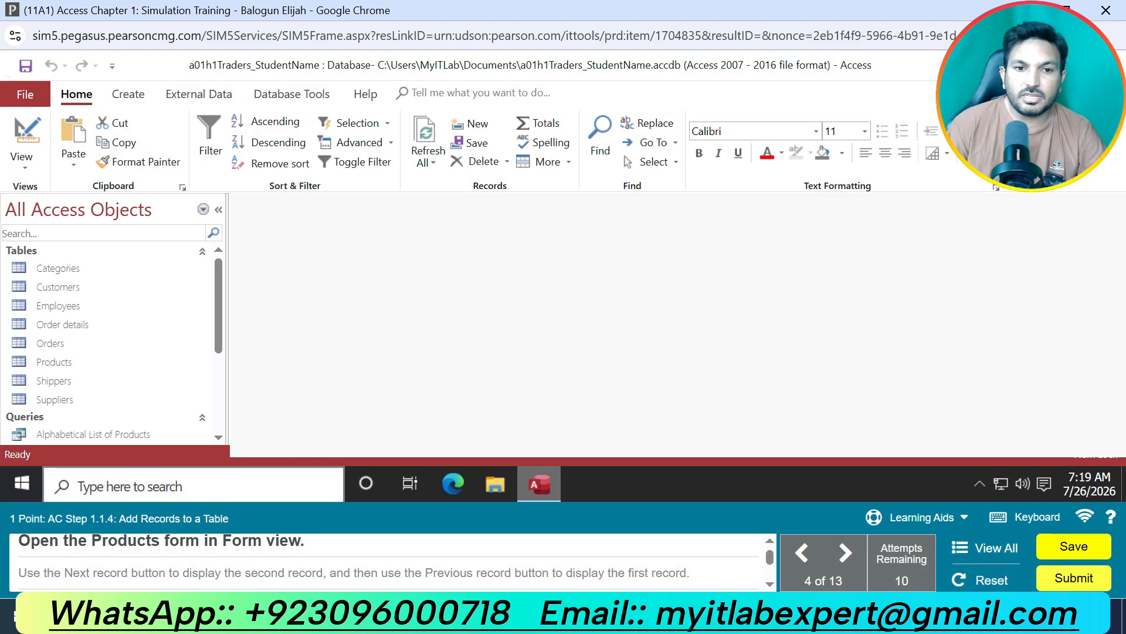
Open the Products form in Form view.
scroll(156, 395, down, 3)
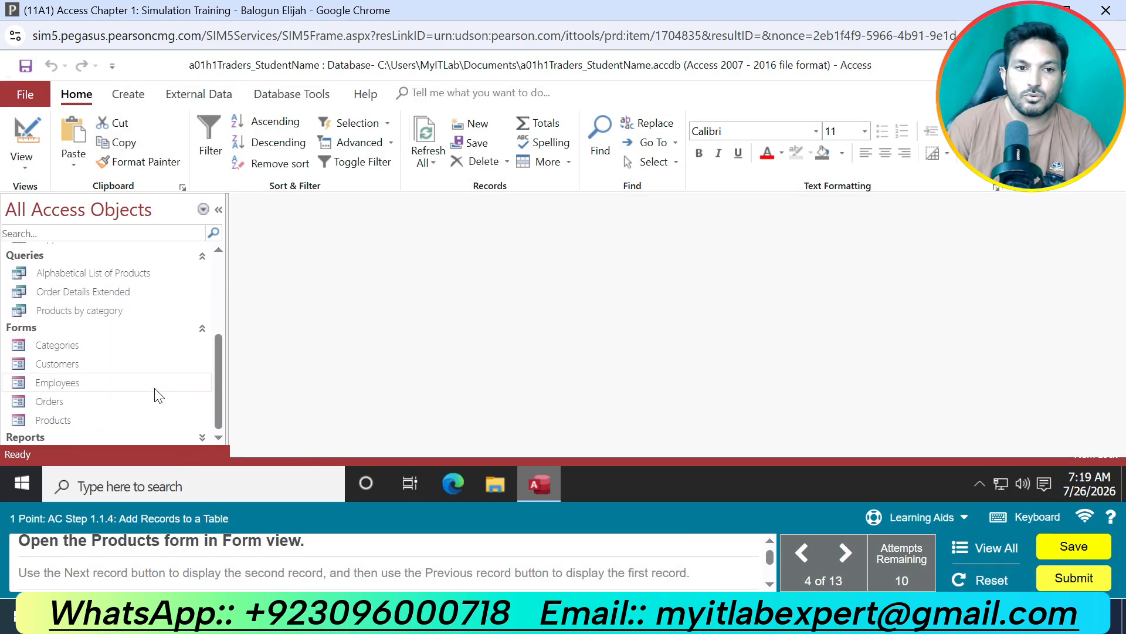
click(89, 421)
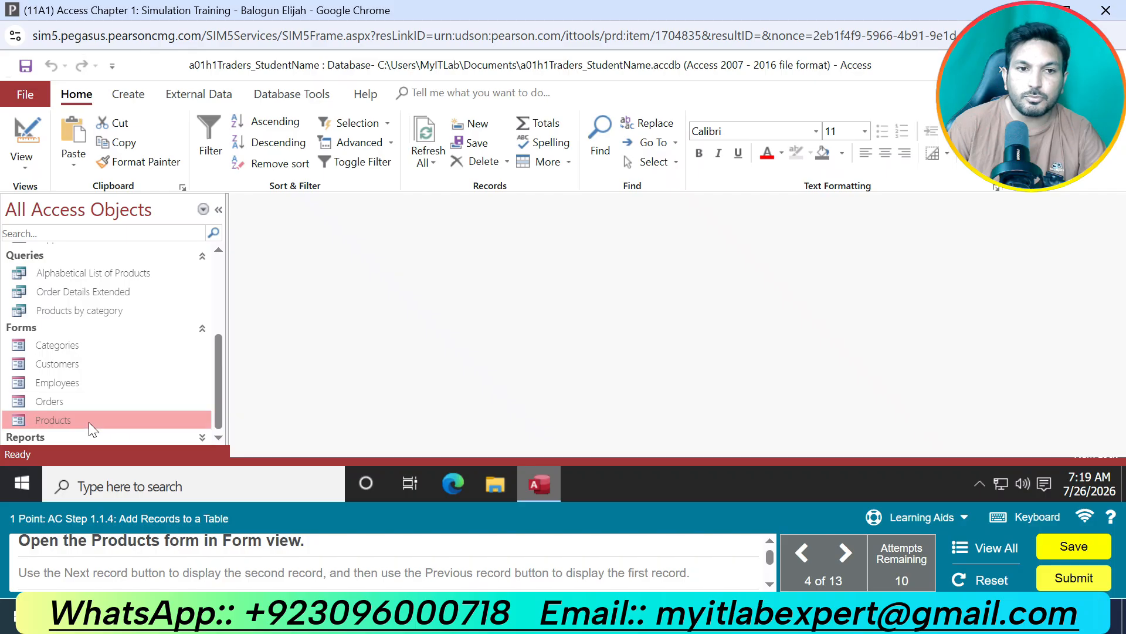
right_click(89, 422)
click(160, 182)
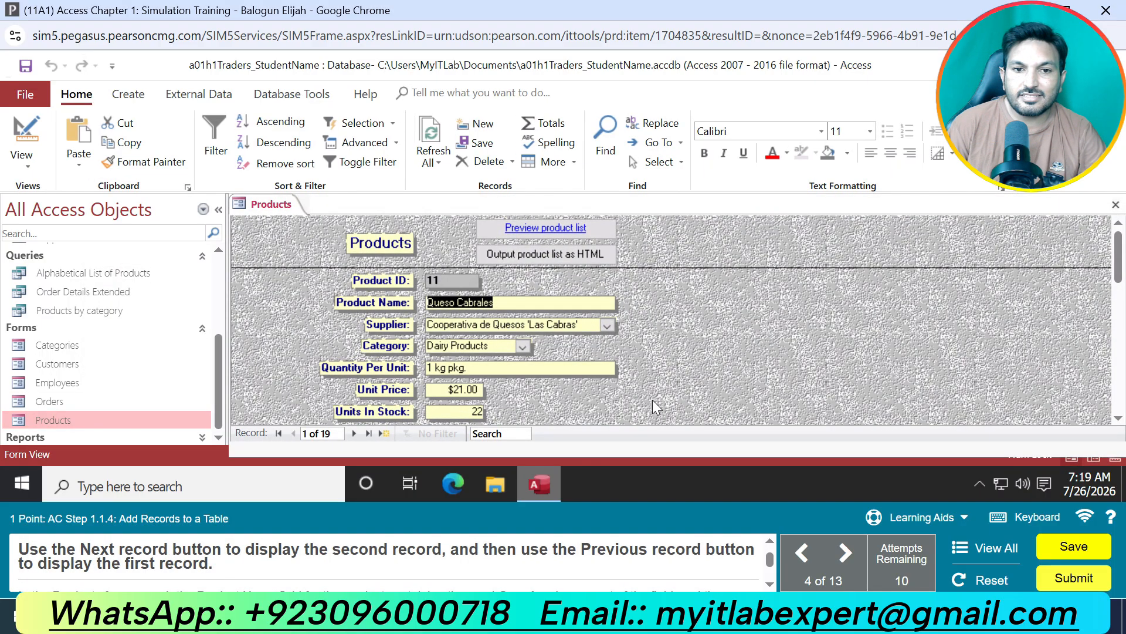
Display the second record of the Products form and return to the first record.
click(367, 433)
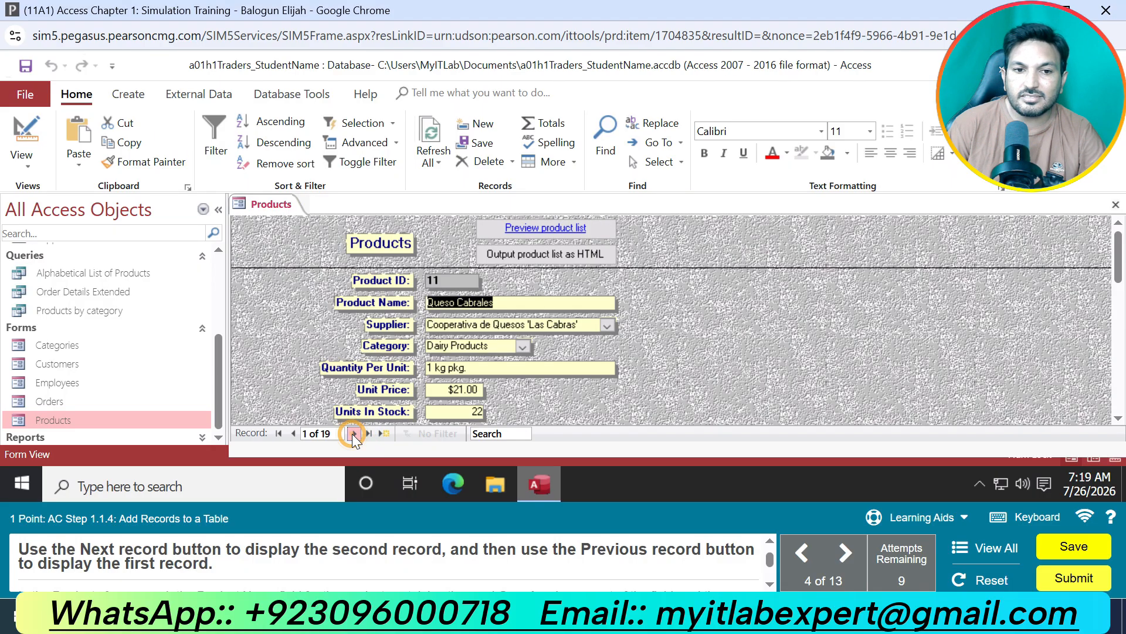
click(353, 434)
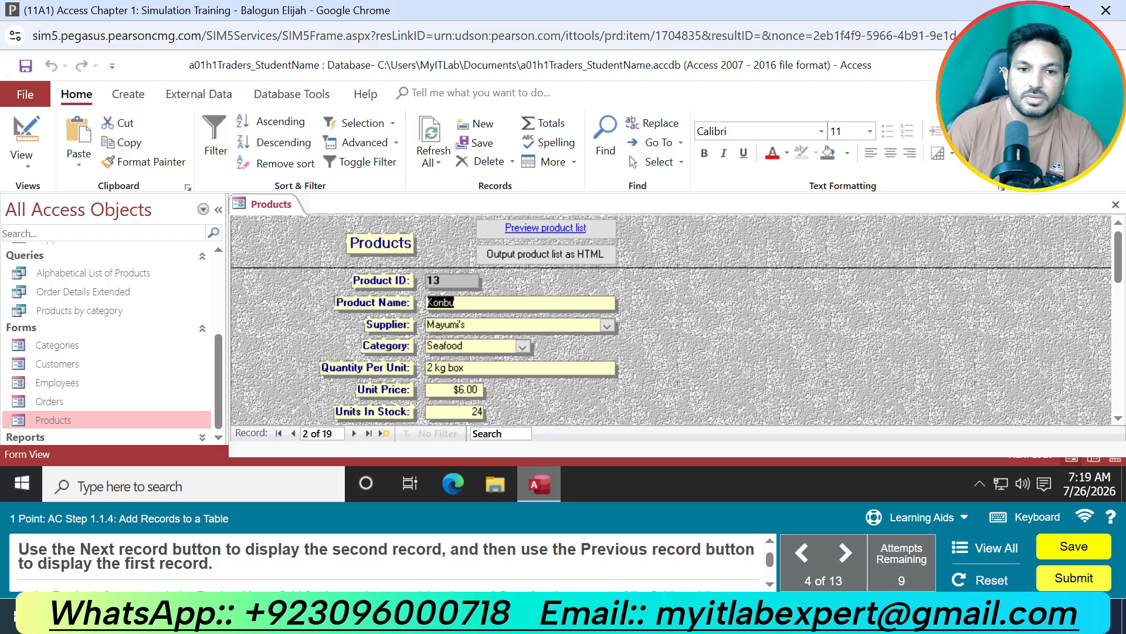
click(293, 433)
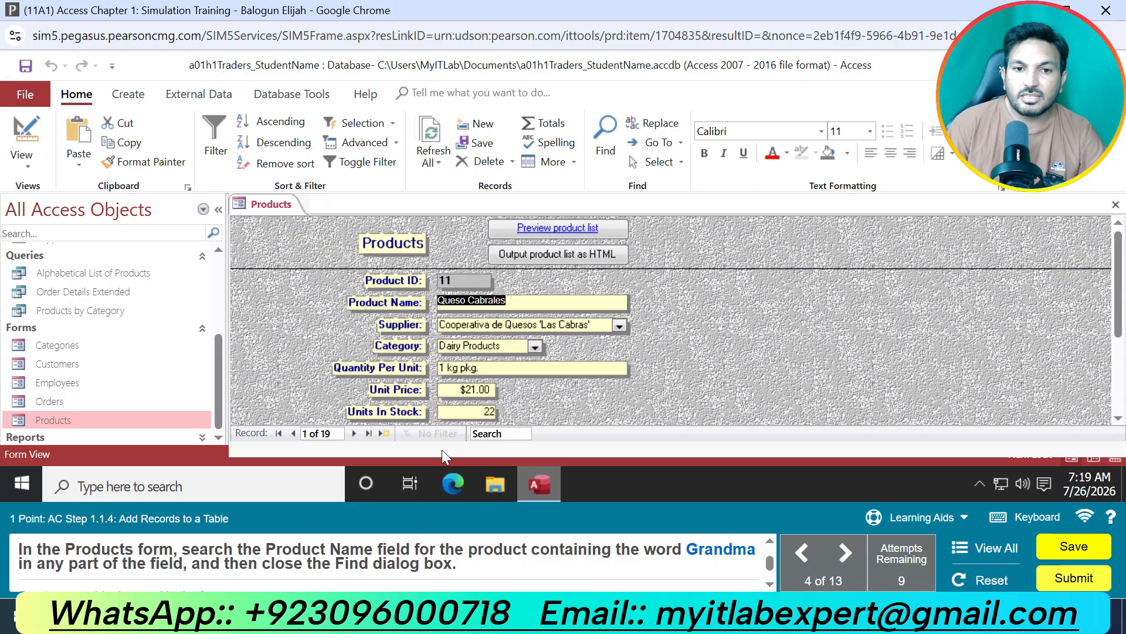
Search the Products form's records for Grandma.
click(499, 436)
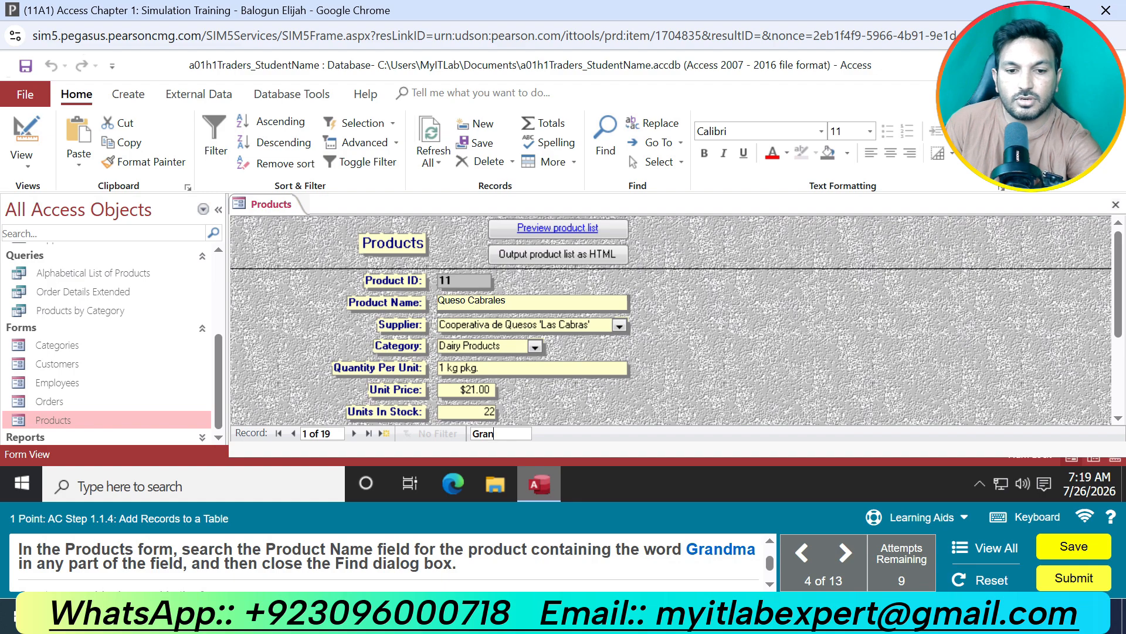
text(Grandma)
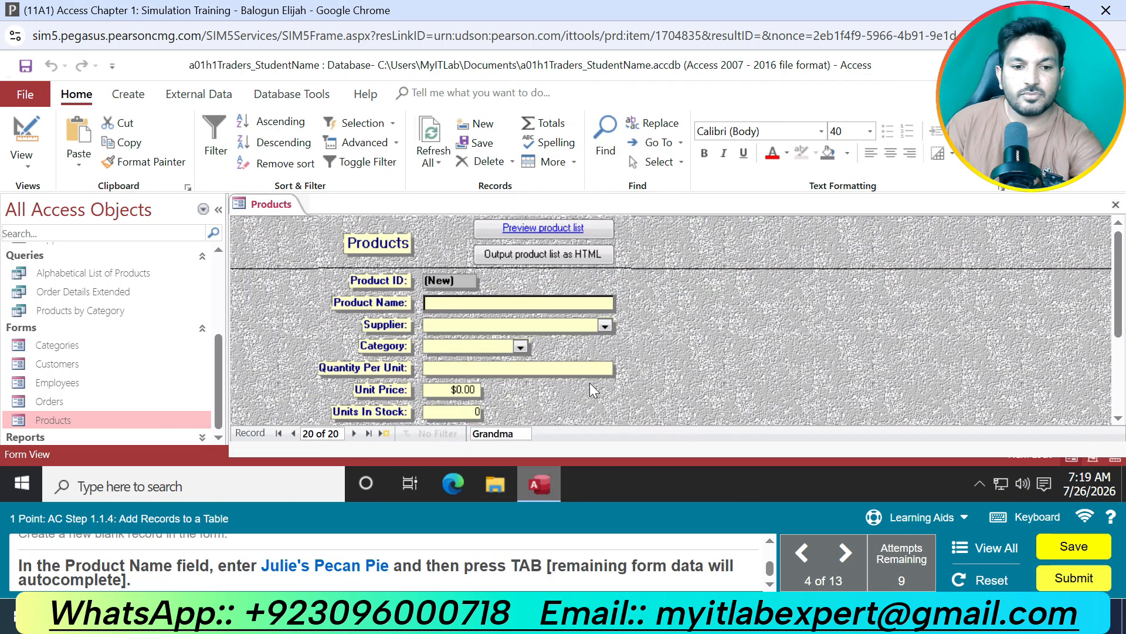
Enter Julie's Pecan Pie as the Product Name of the new blank record in the Products form.
text(Ju)
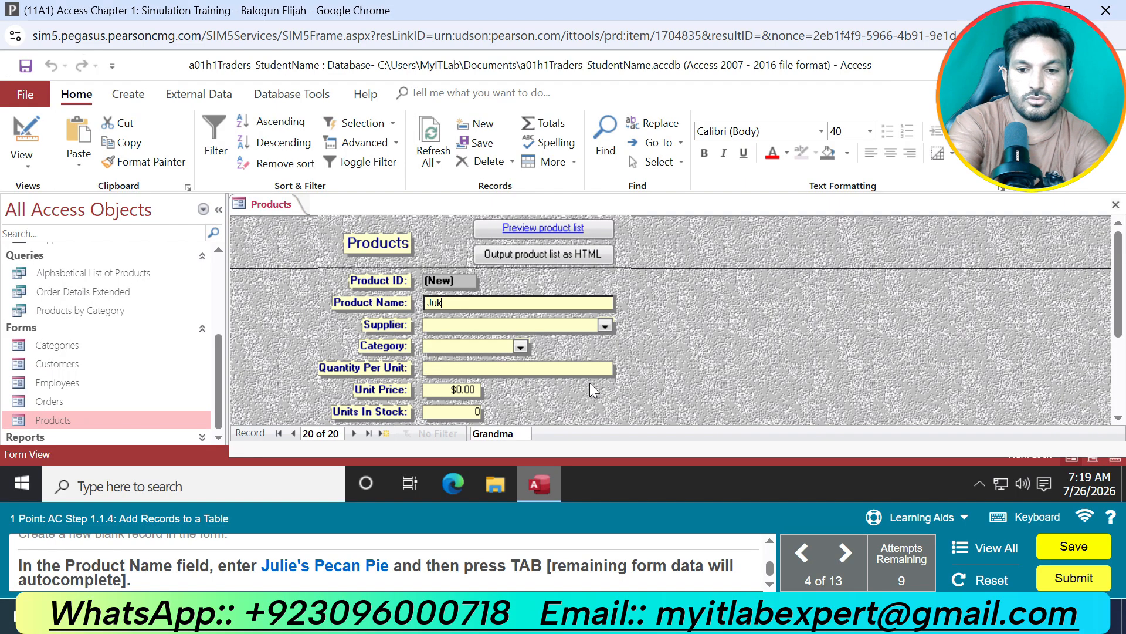
text(lie)
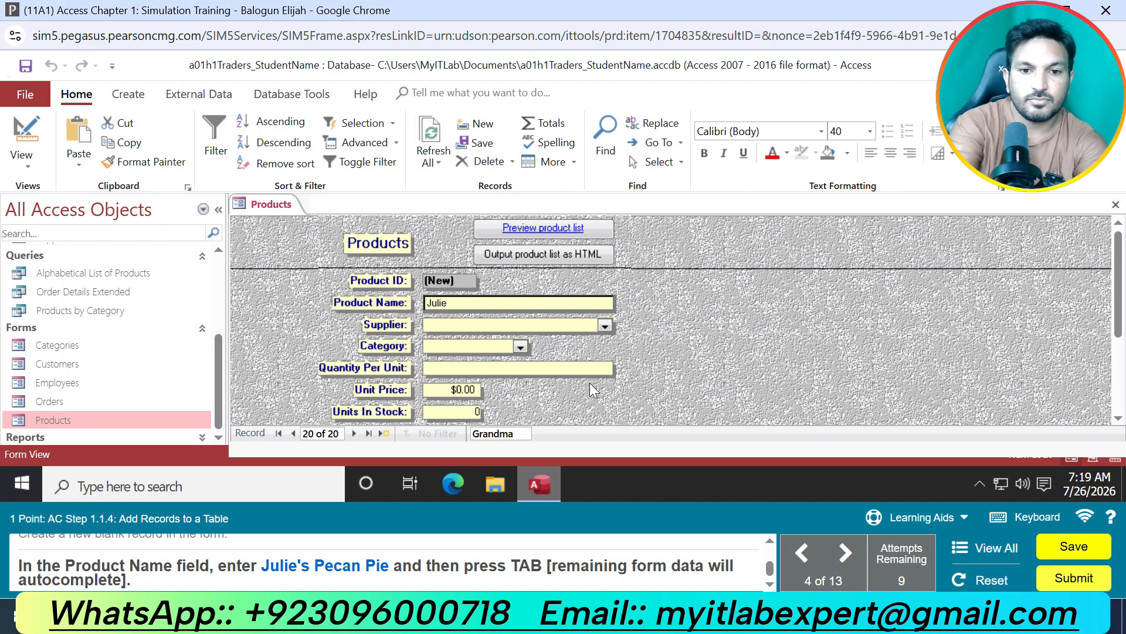
text('s)
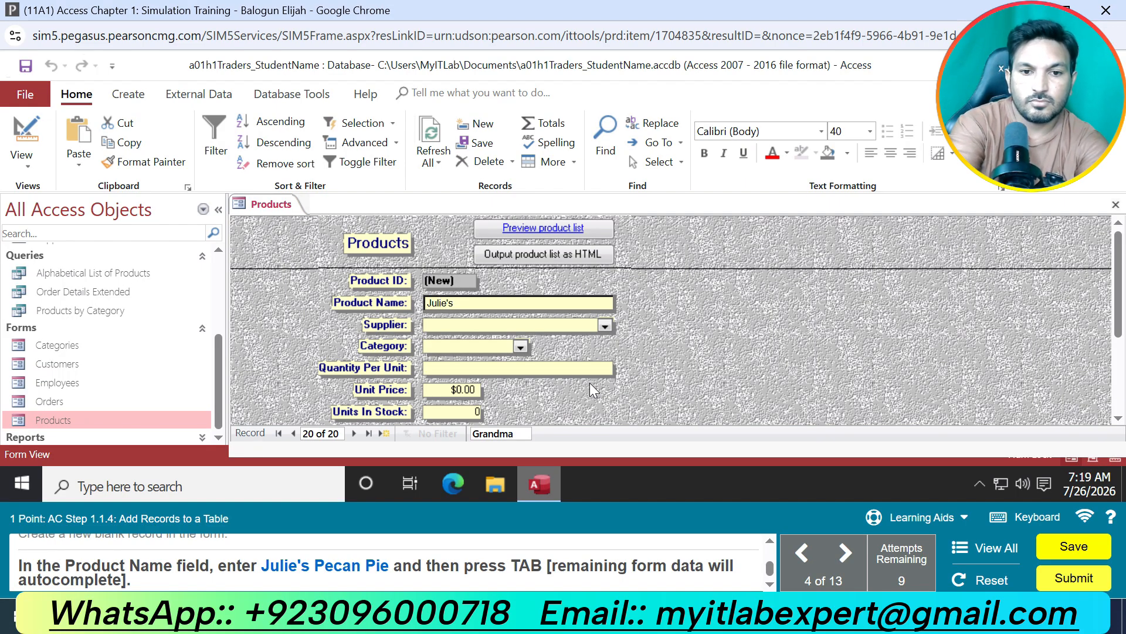
text( OP)
key(BackSpace)
key(BackSpace)
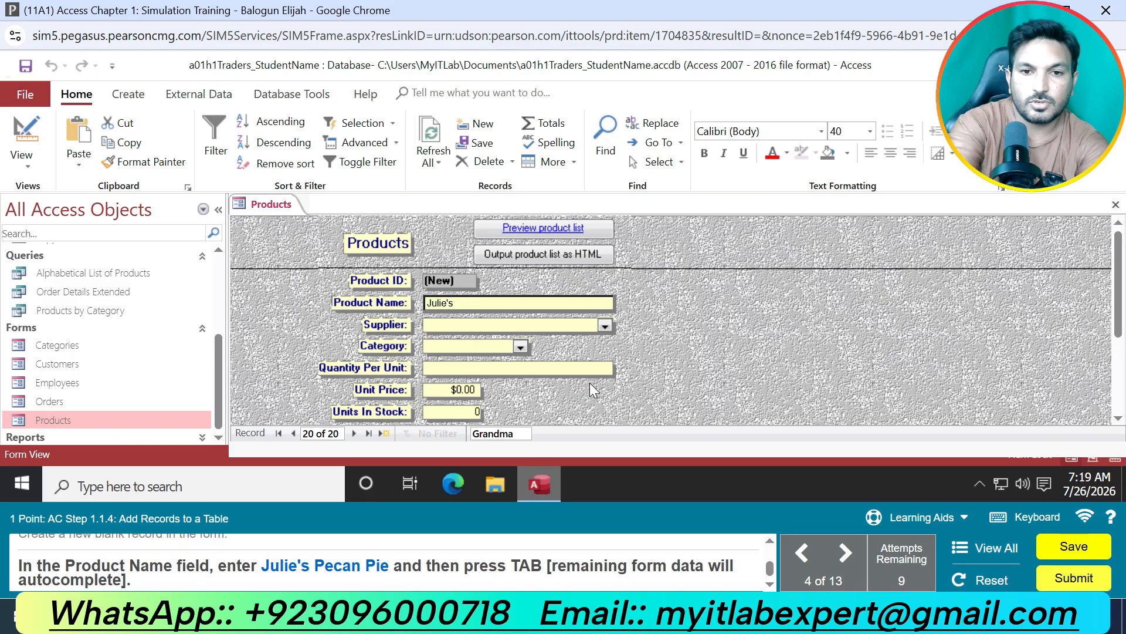
text(Pecan )
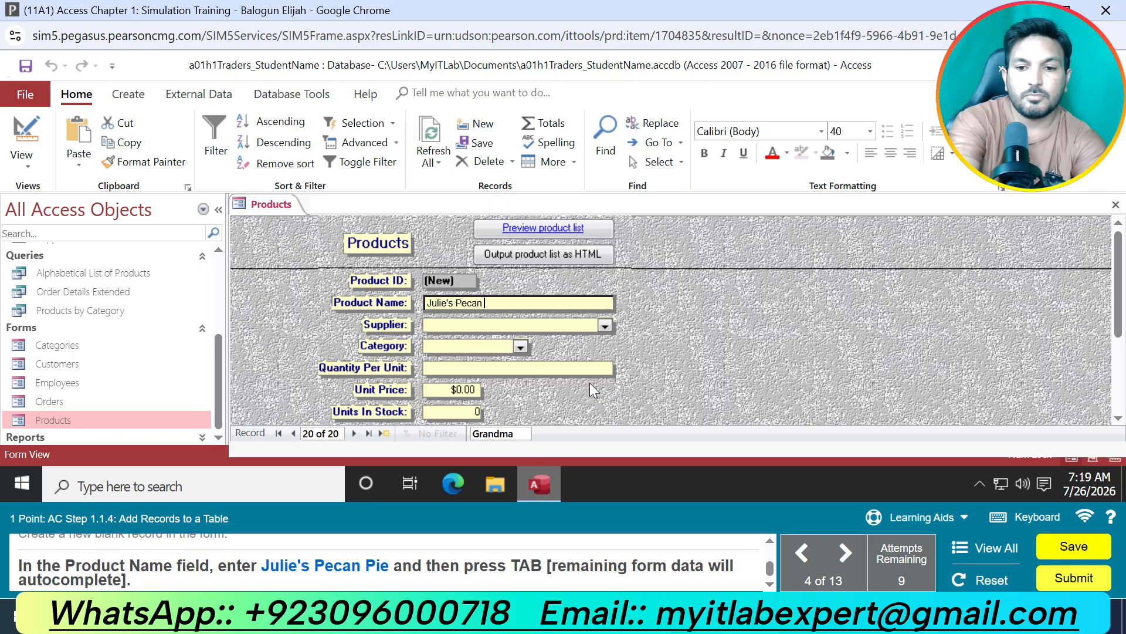
text(Pie)
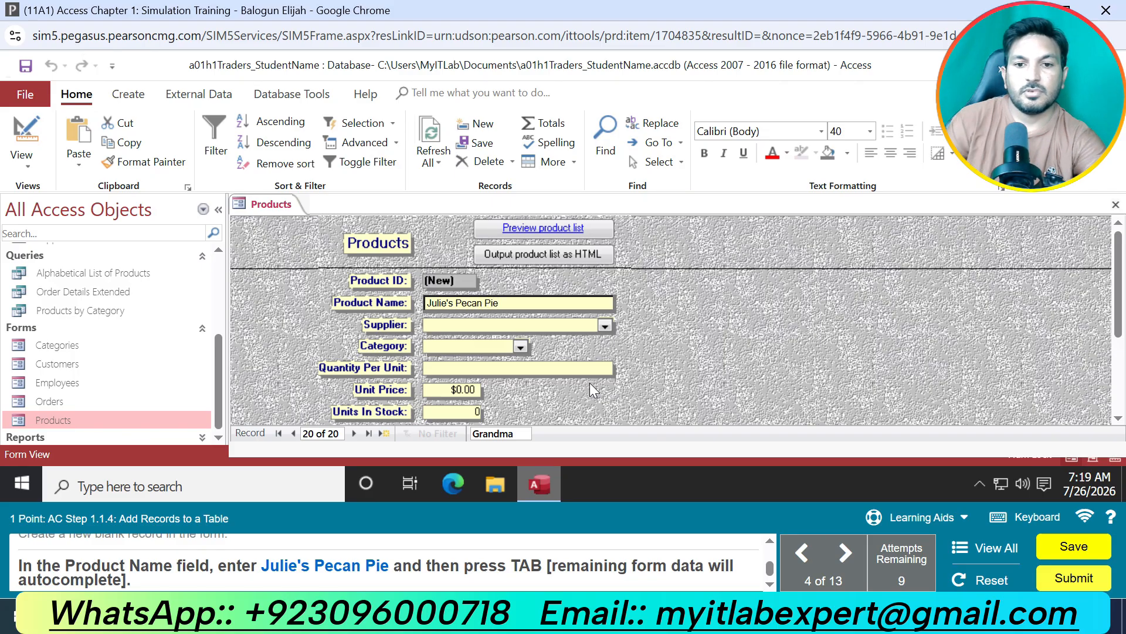
key(Tab)
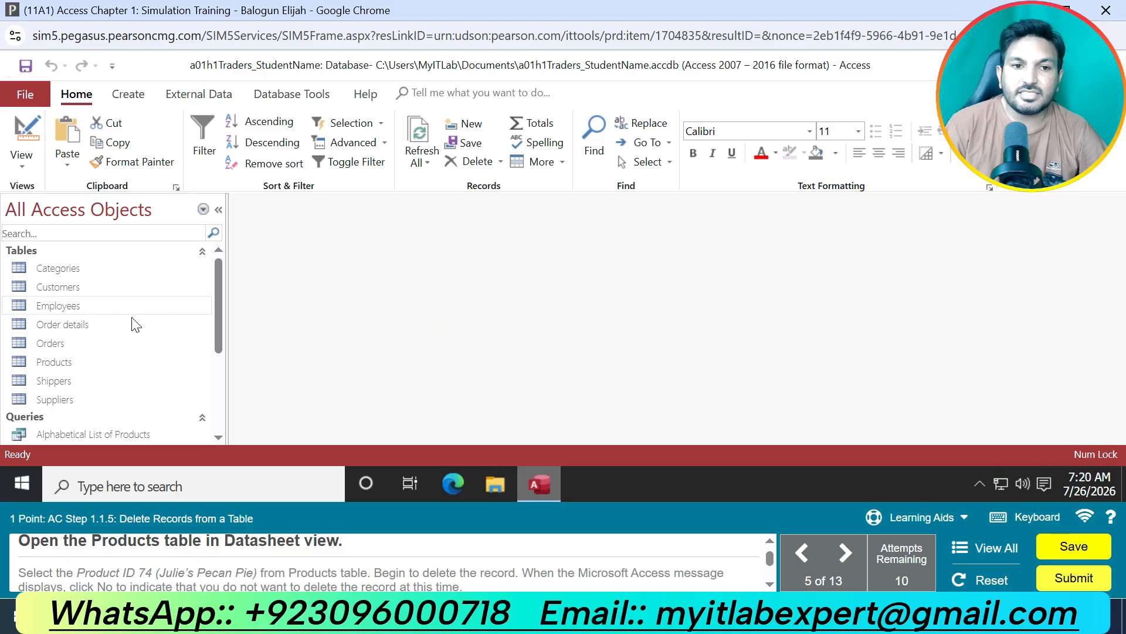
Open the Products table in Datasheet view.
scroll(113, 359, down, 3)
scroll(88, 399, up, 3)
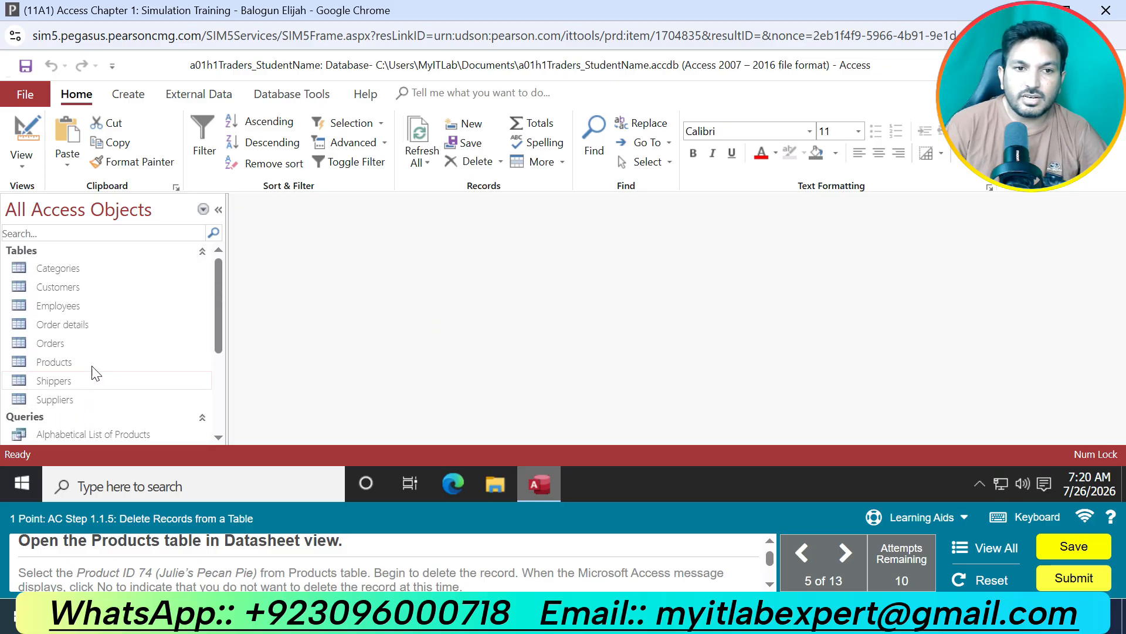
double_click(79, 362)
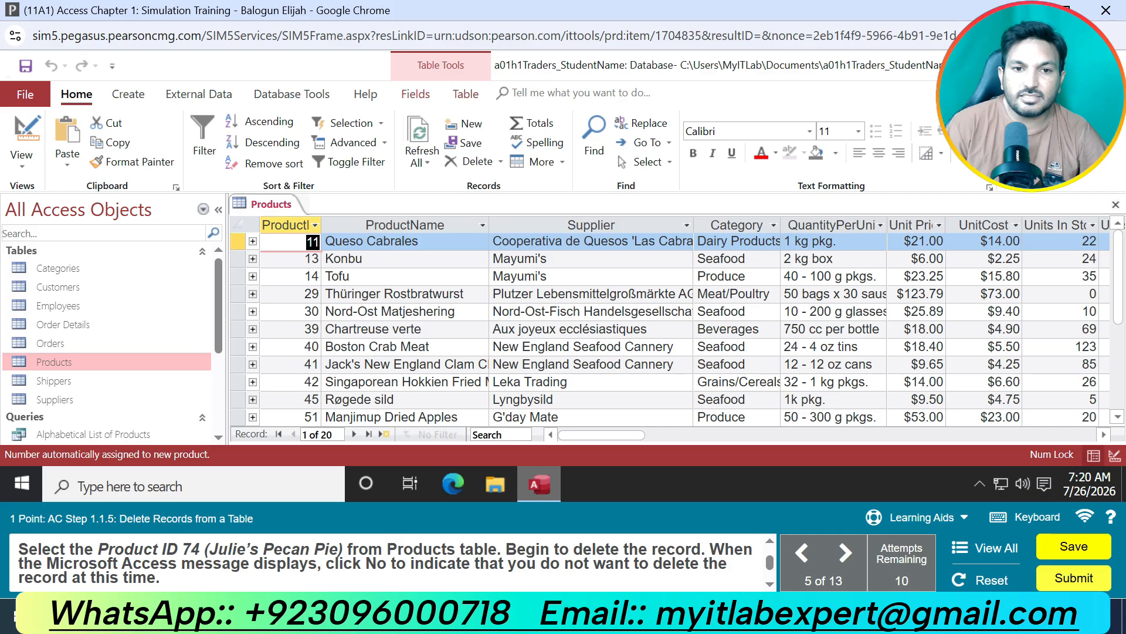
Start deleting the Julie's Pecan Pie record, Product ID 74, from the Products table and decline the deletion.
scroll(364, 345, down, 6)
scroll(364, 345, up, 1)
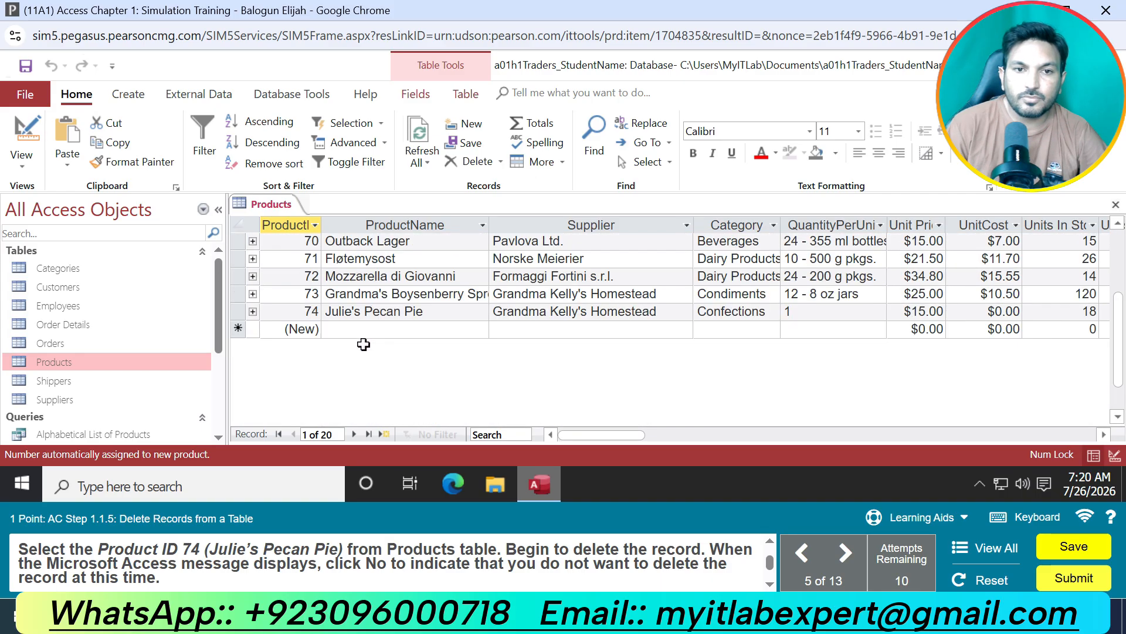
click(352, 311)
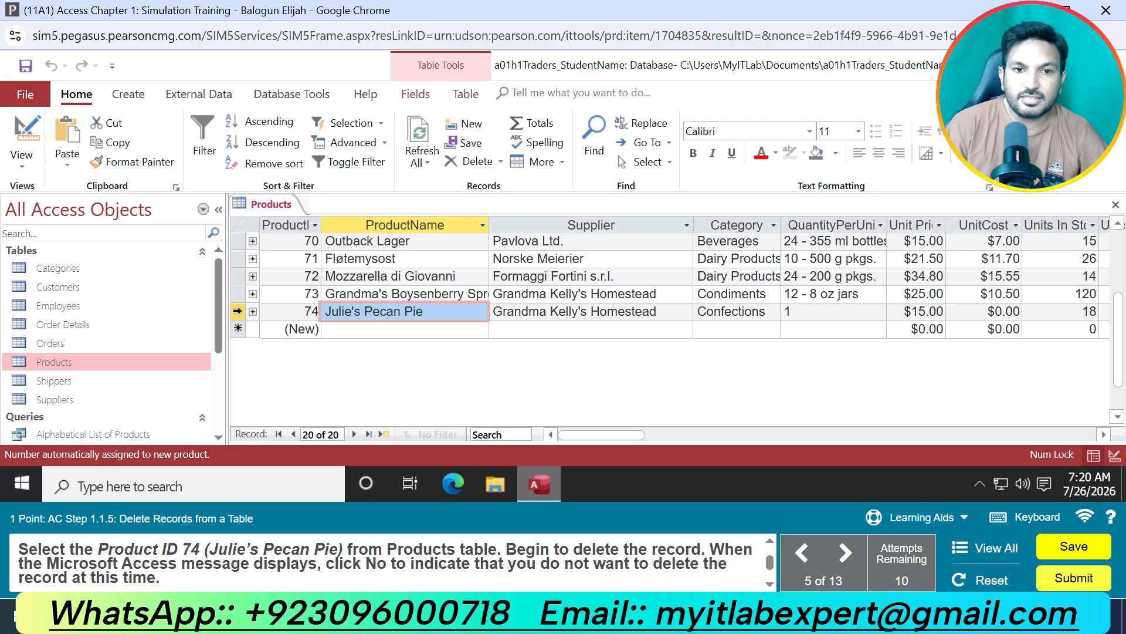
right_click(238, 312)
click(273, 343)
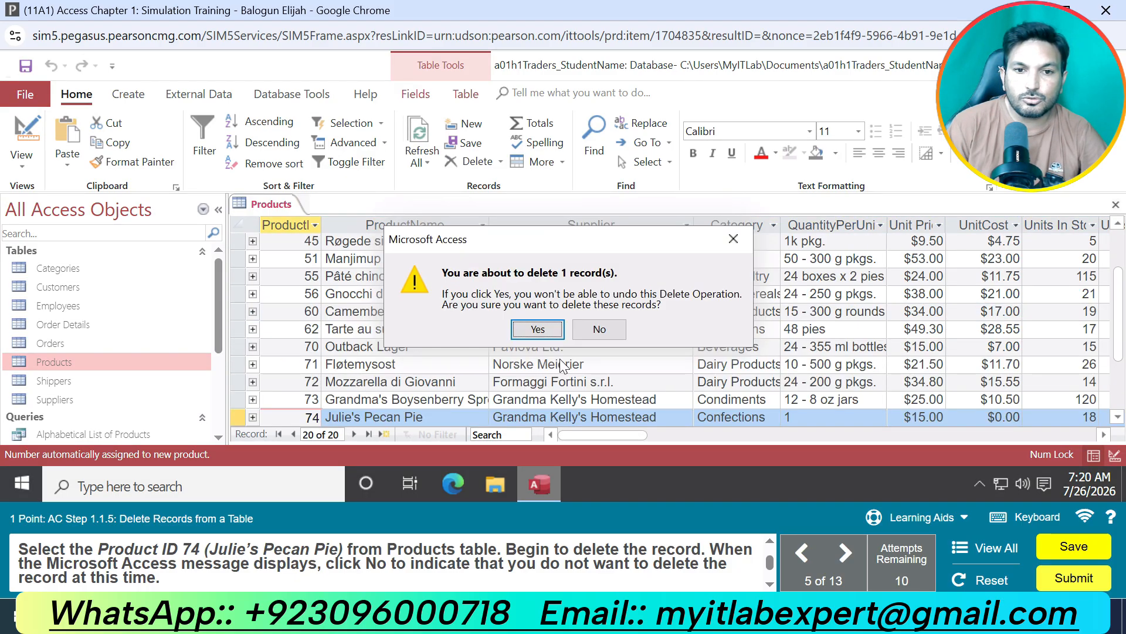
click(595, 329)
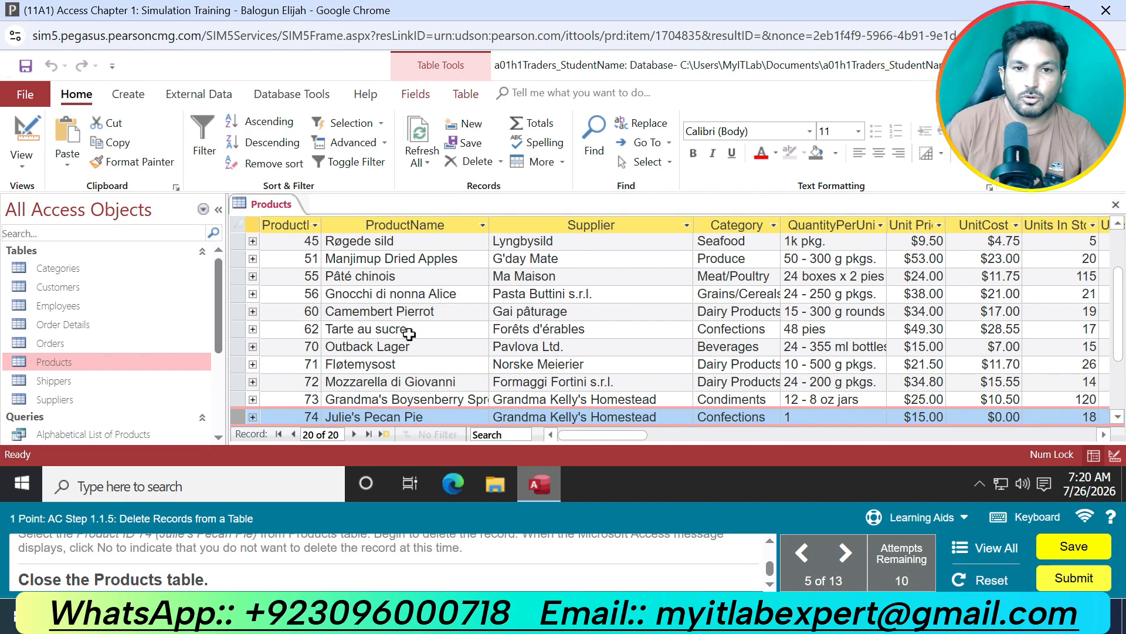
Close the Products table and back up the database to the Documents folder under the default file name.
right_click(255, 196)
click(288, 228)
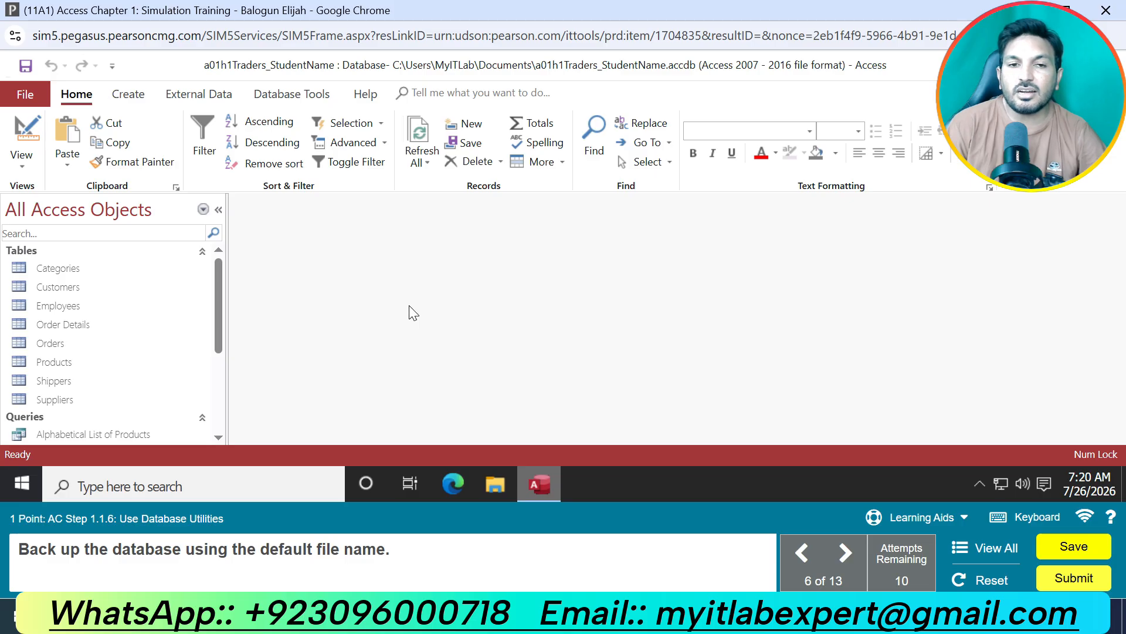
click(22, 94)
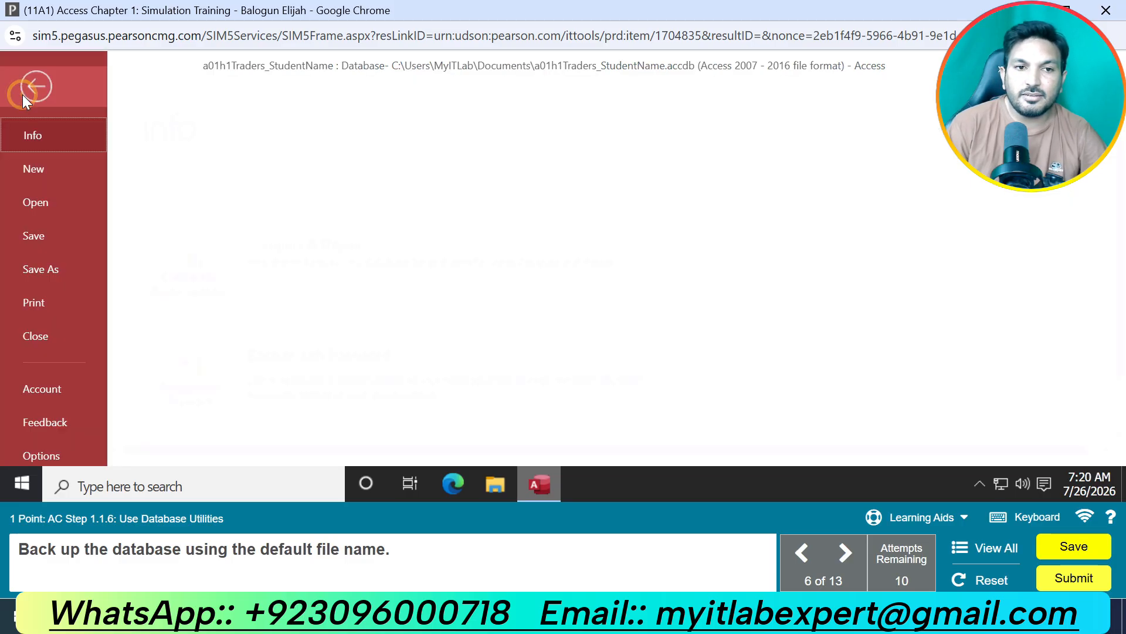
click(49, 269)
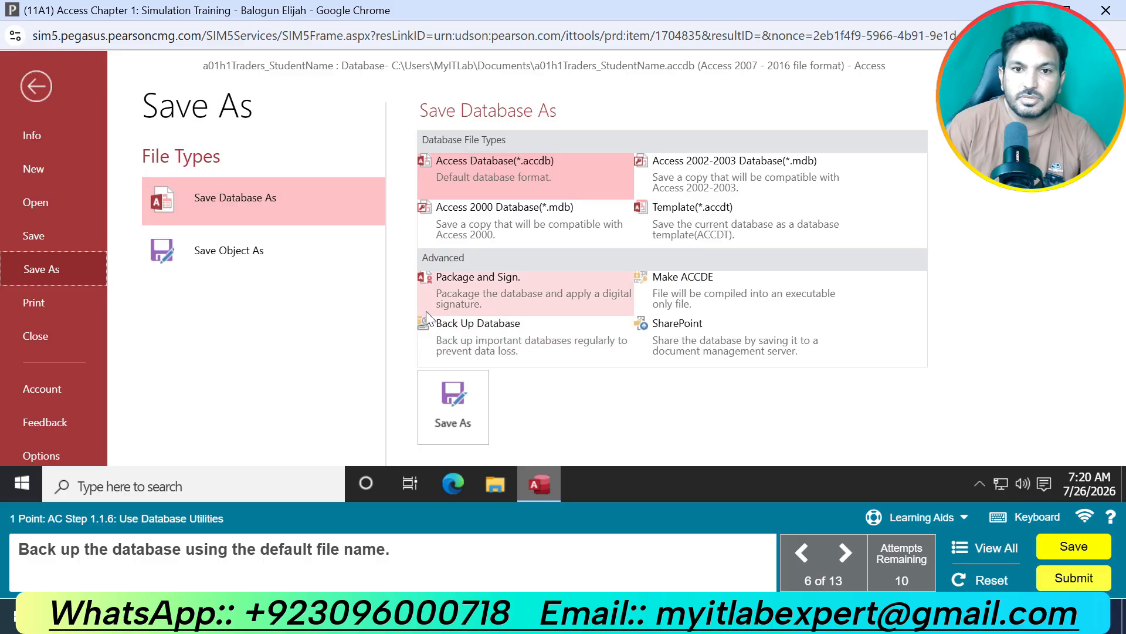
click(452, 339)
click(466, 407)
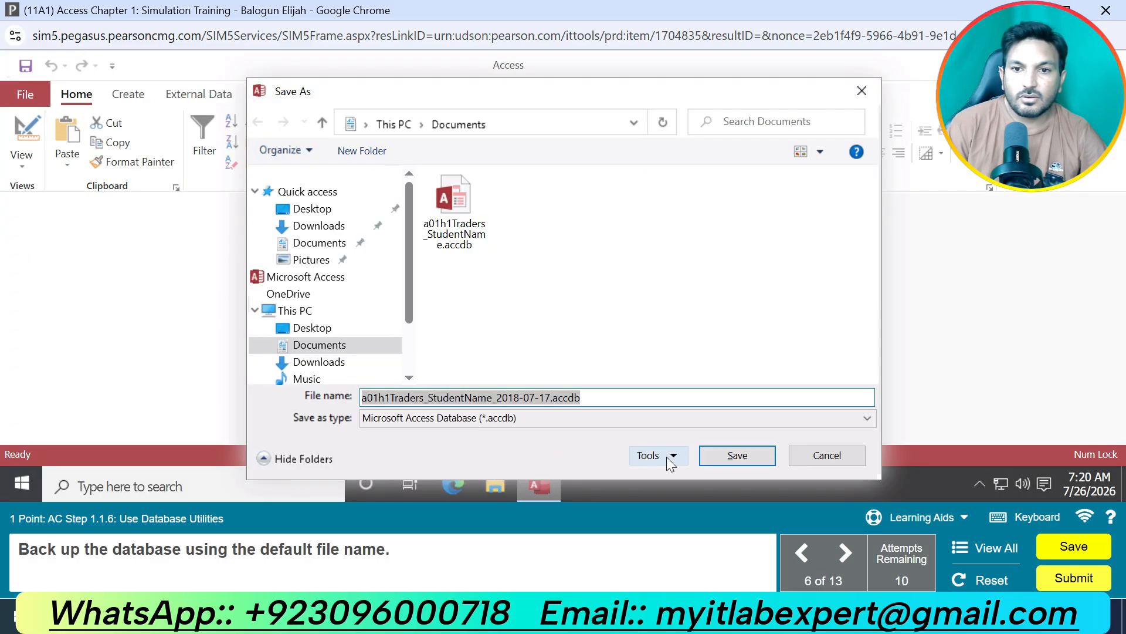
click(734, 456)
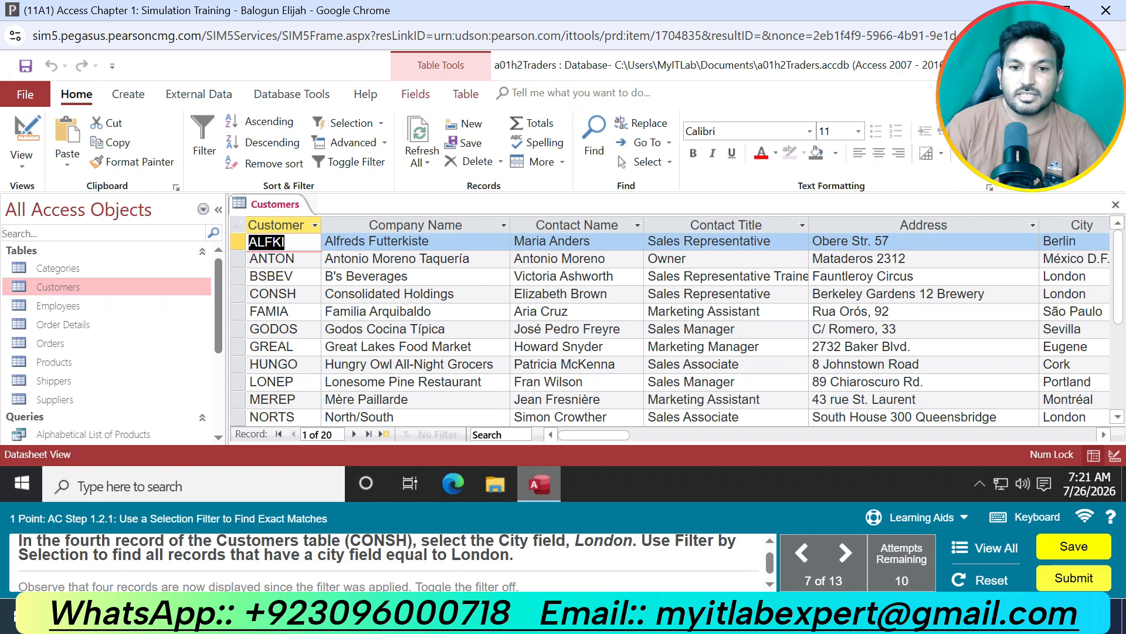
Filter the Customers table by selection for City equal to London using the CONSH record, and toggle the filter off.
click(281, 297)
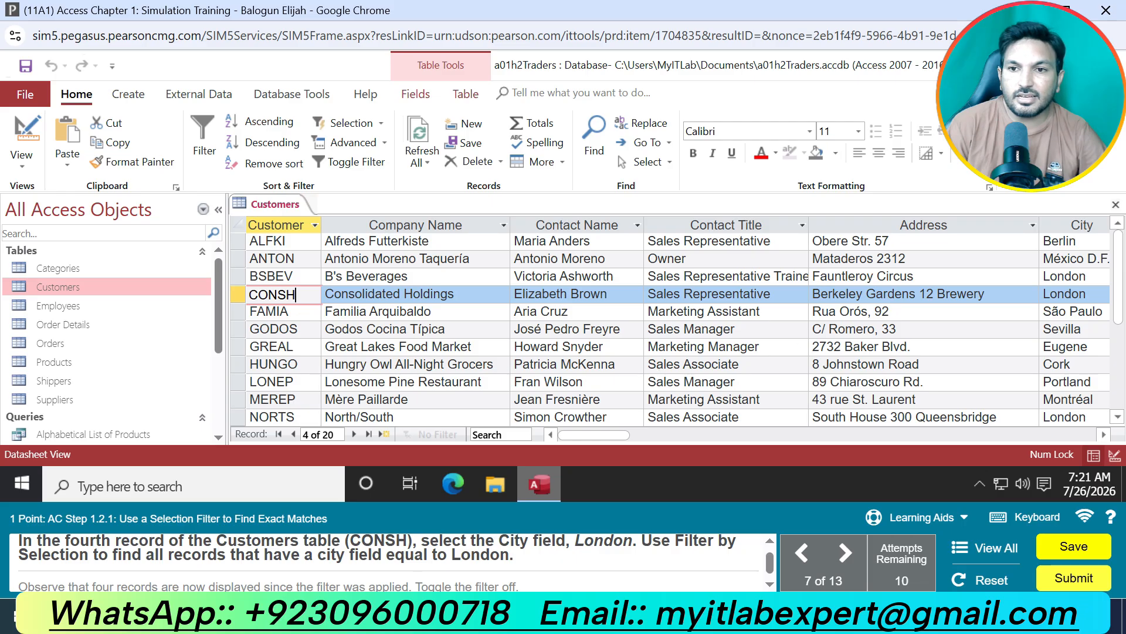
click(1064, 299)
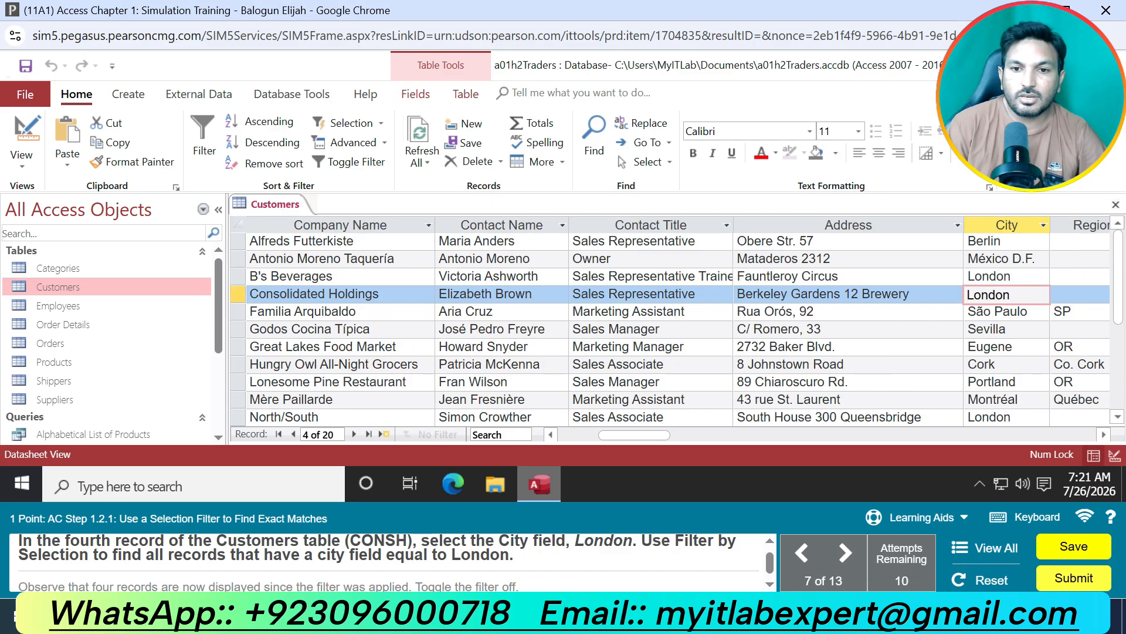
click(378, 126)
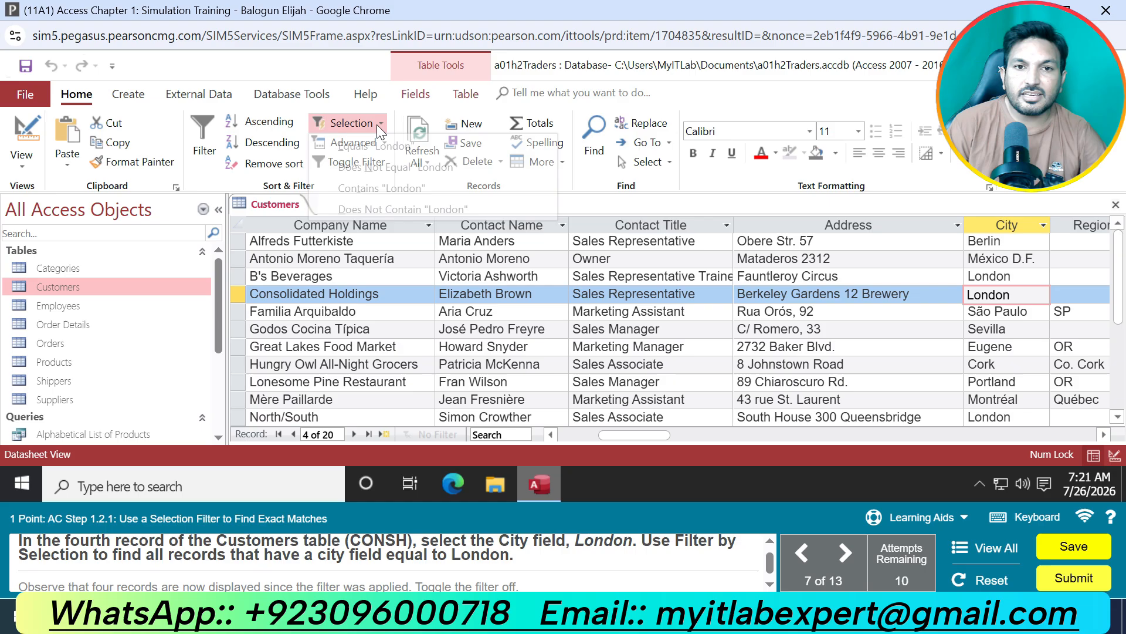
click(398, 148)
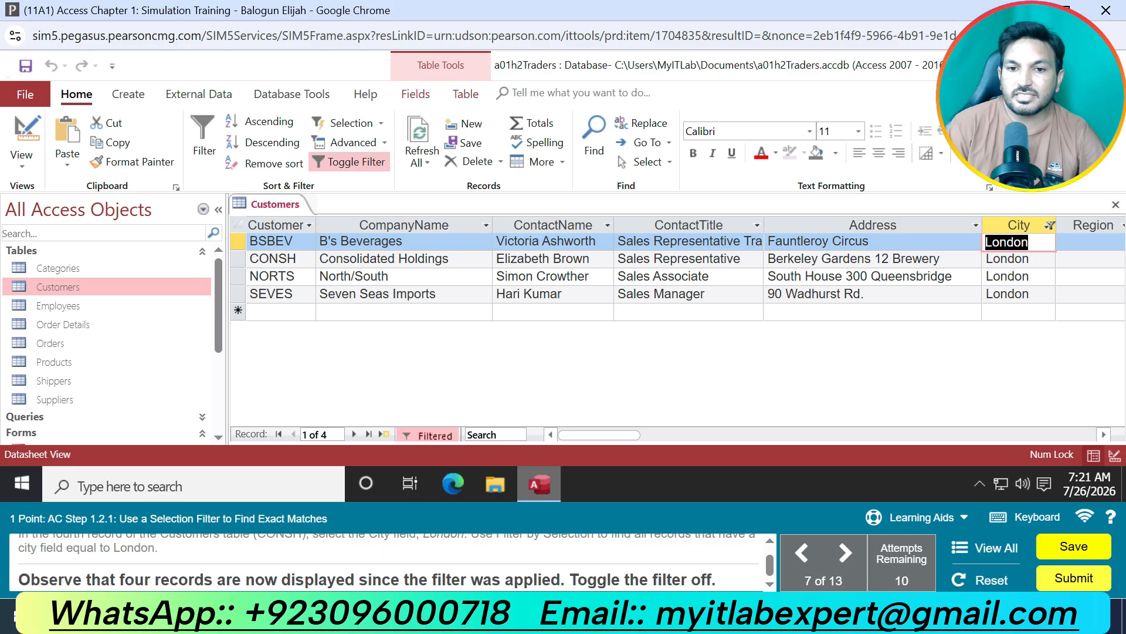
click(341, 160)
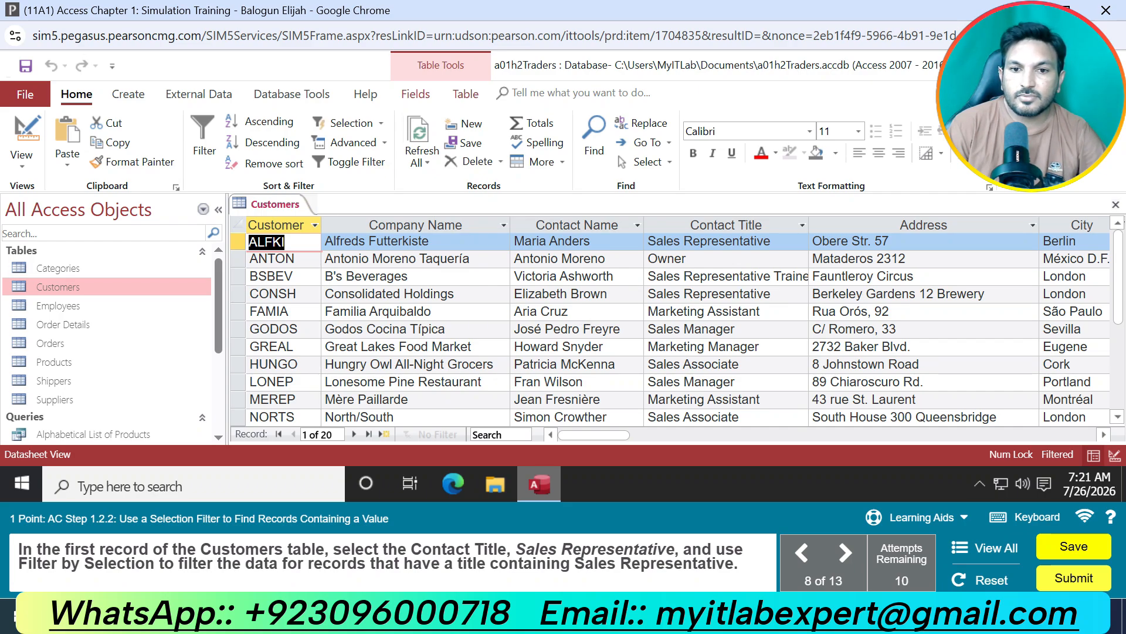
Filter the Customers table by selection for records whose Contact Title contains Sales Representative.
click(770, 243)
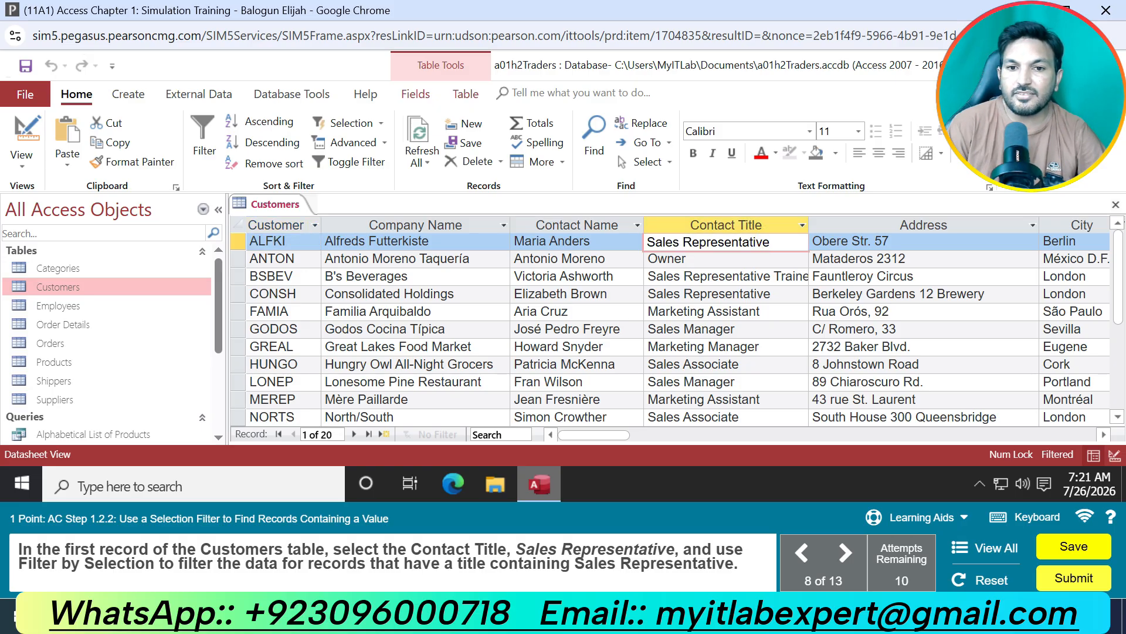
click(381, 125)
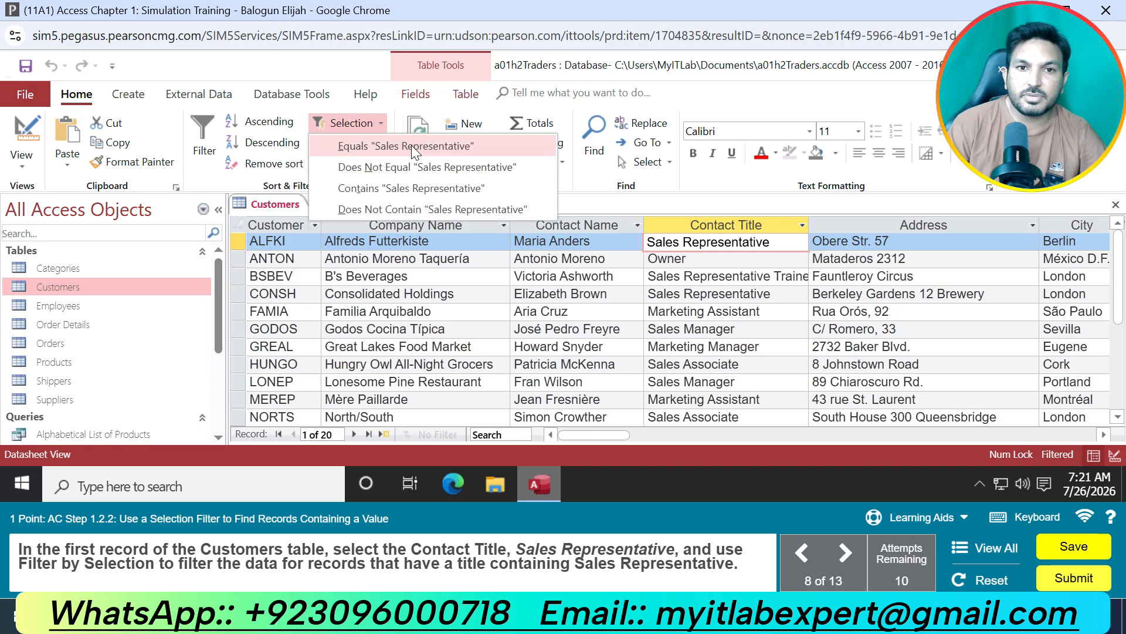
click(414, 195)
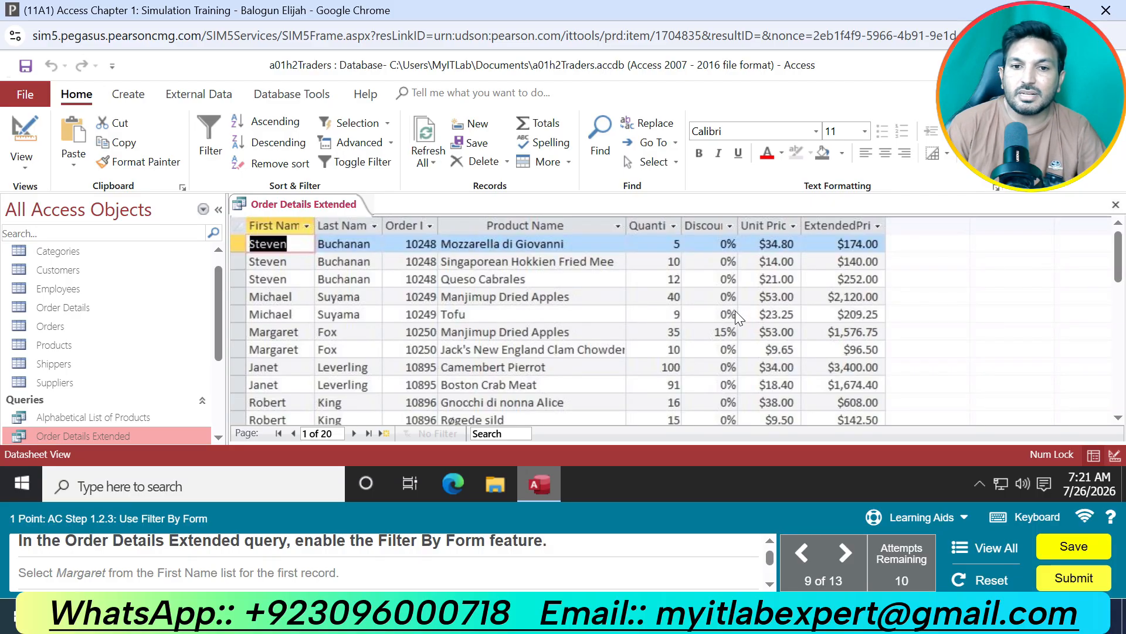
click(361, 164)
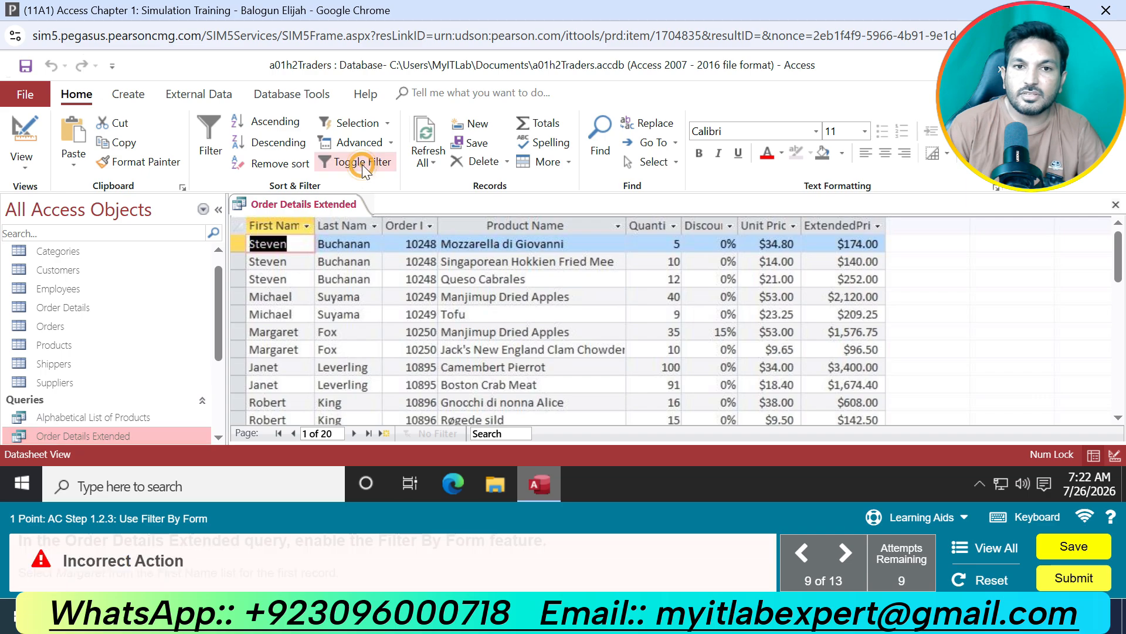
click(387, 123)
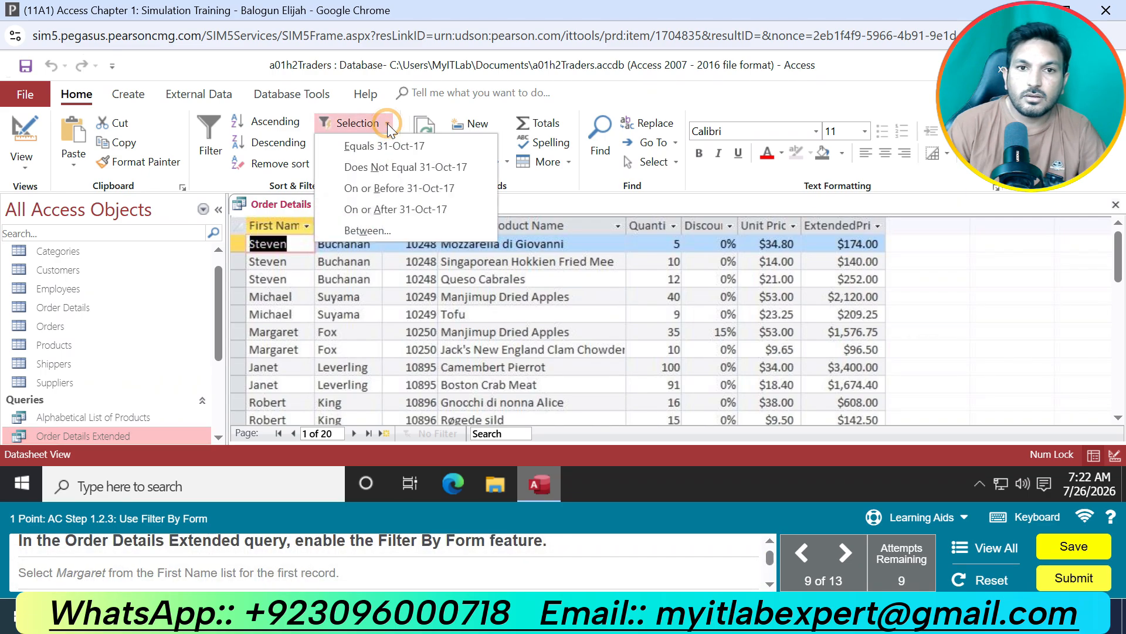
click(388, 123)
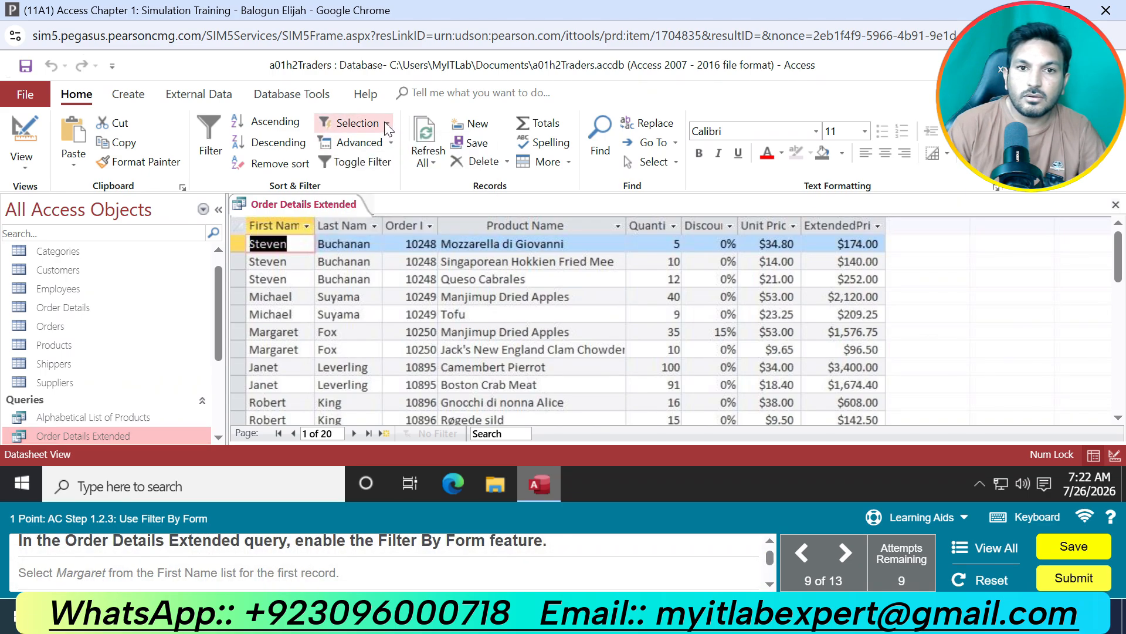
click(385, 122)
click(386, 123)
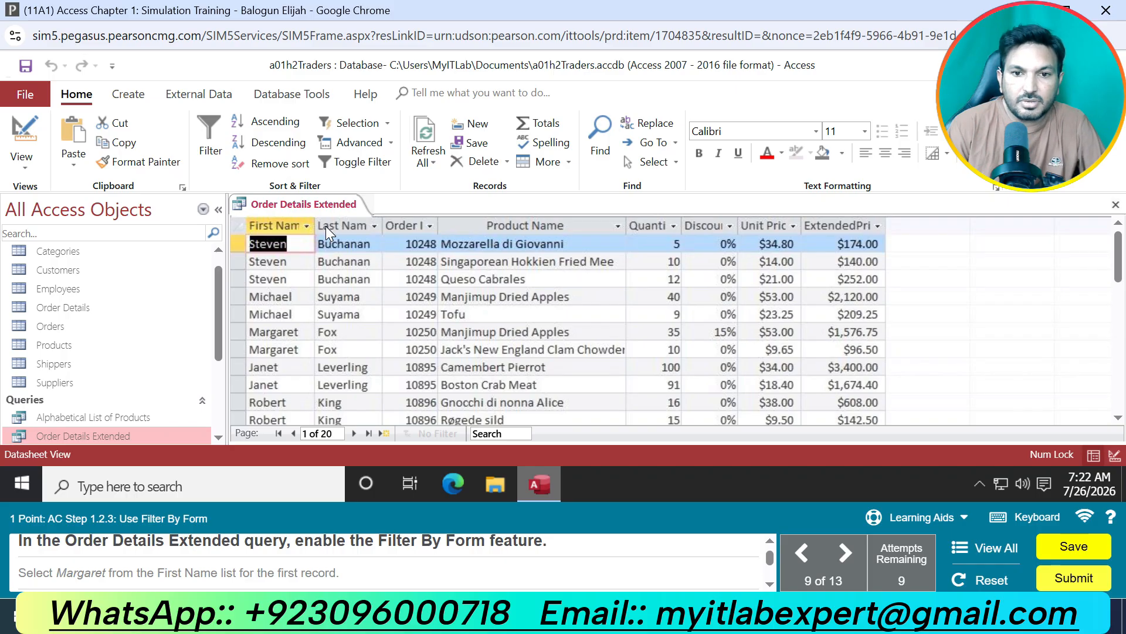
Enable Filter By Form for the Order Details Extended query and choose the instructed first and last names as criteria.
click(388, 142)
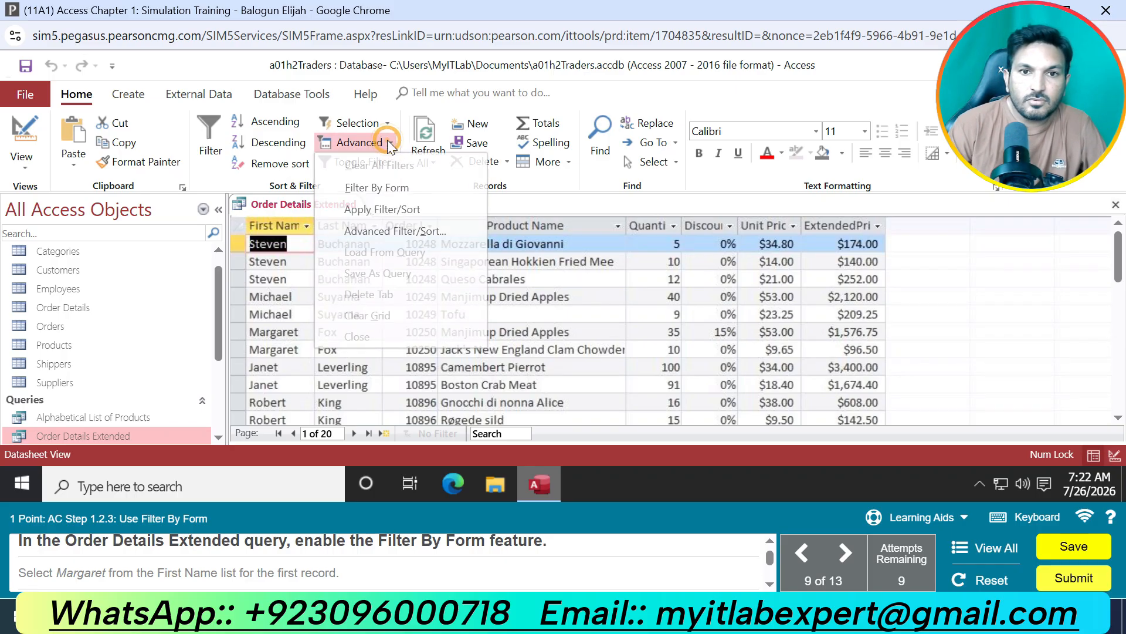
click(388, 186)
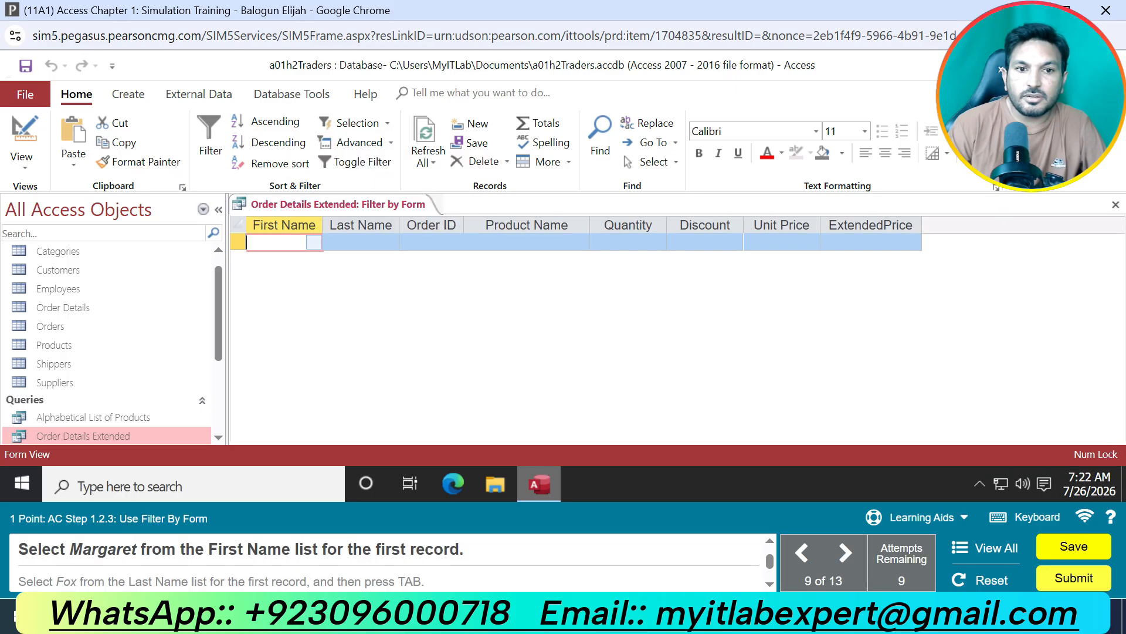
click(314, 242)
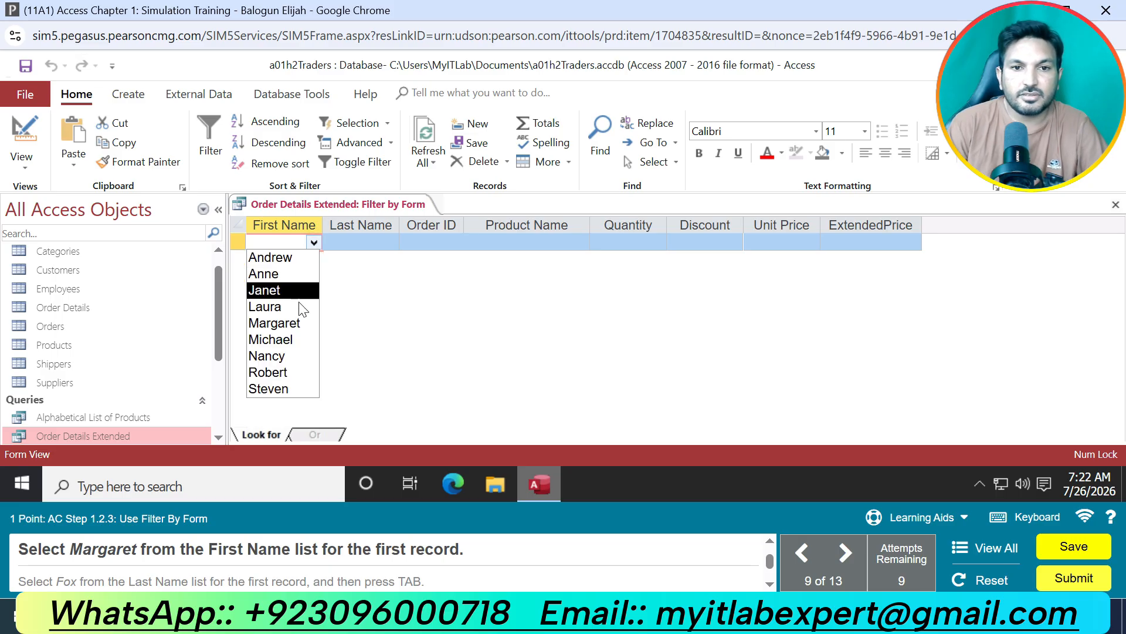
click(276, 322)
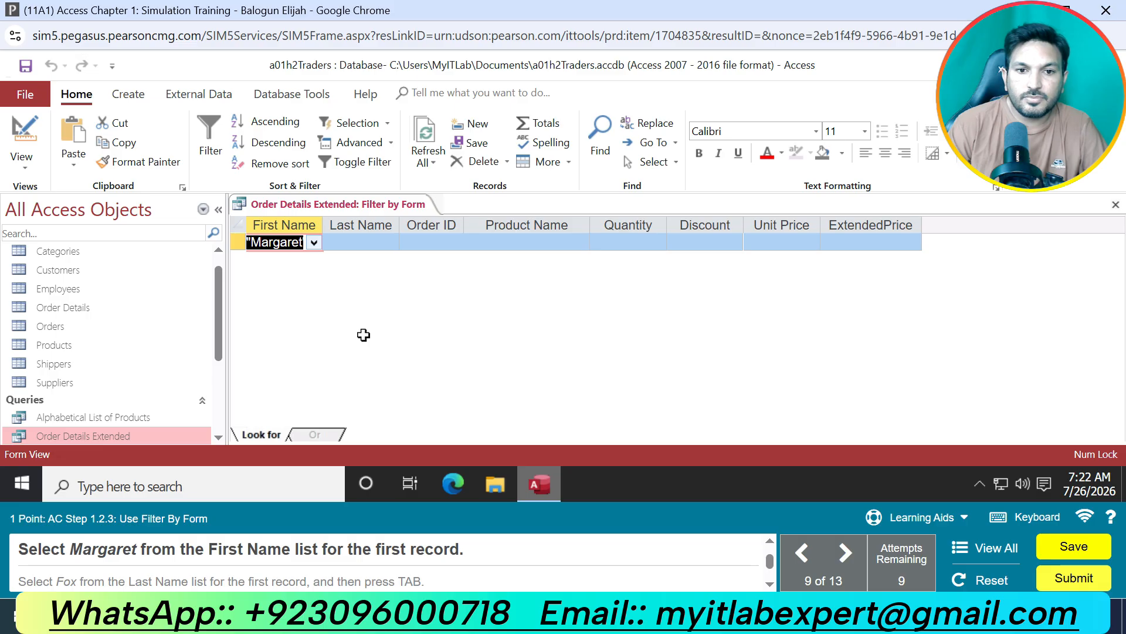
click(373, 242)
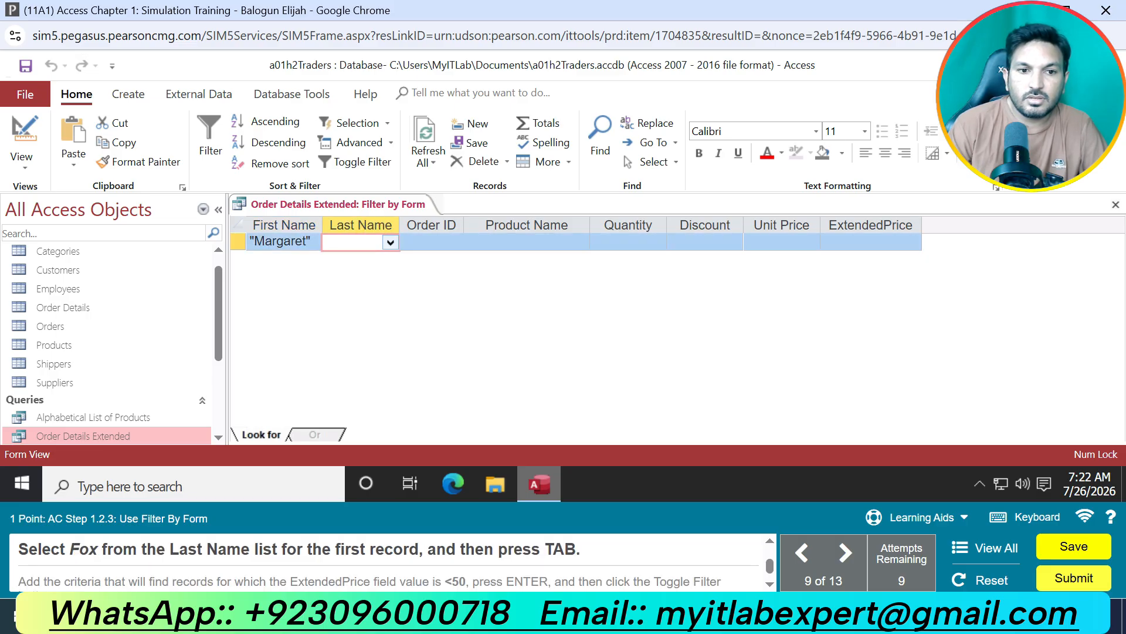
click(392, 243)
click(371, 322)
key(Tab)
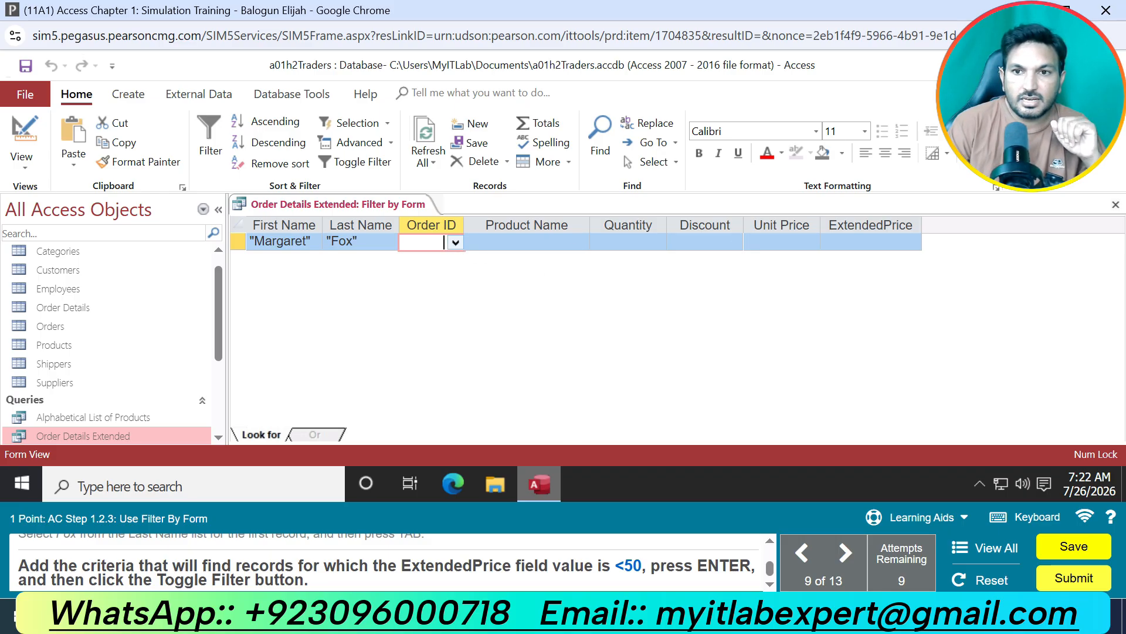
Add the criterion <50 for ExtendedPrice and apply the form filter to the Order Details Extended query.
click(845, 239)
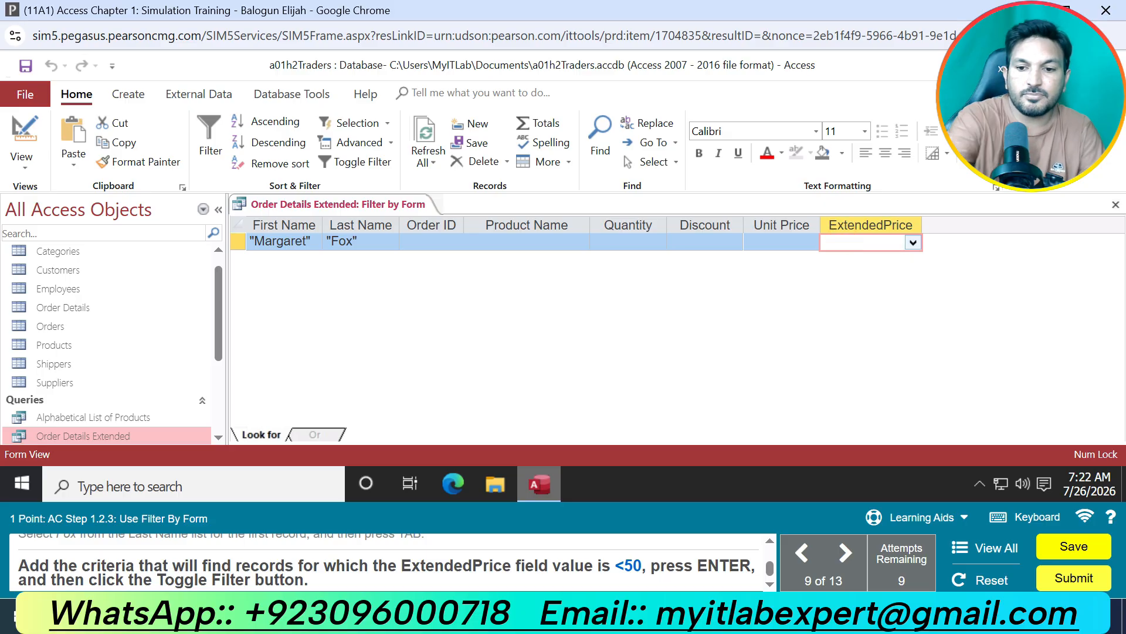
text(<50)
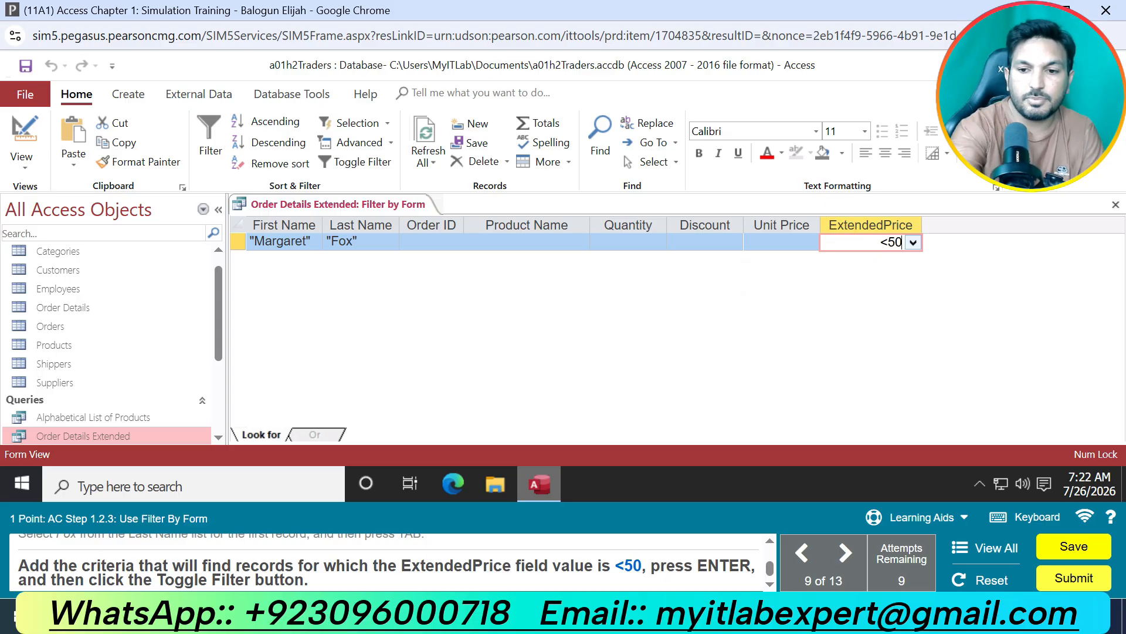
key(Return)
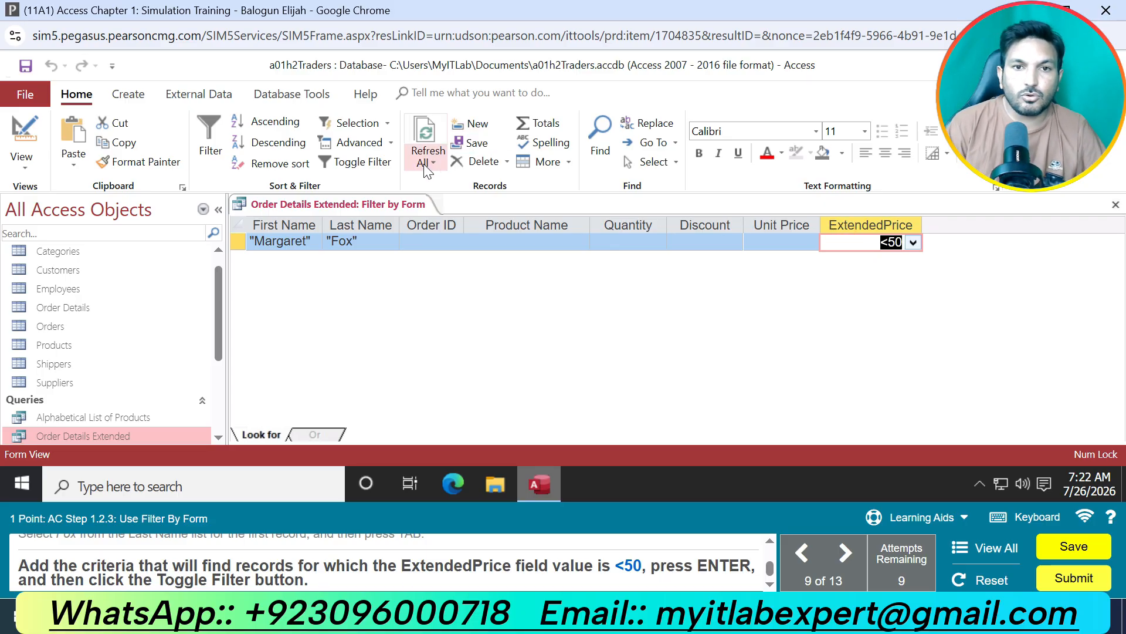
click(371, 167)
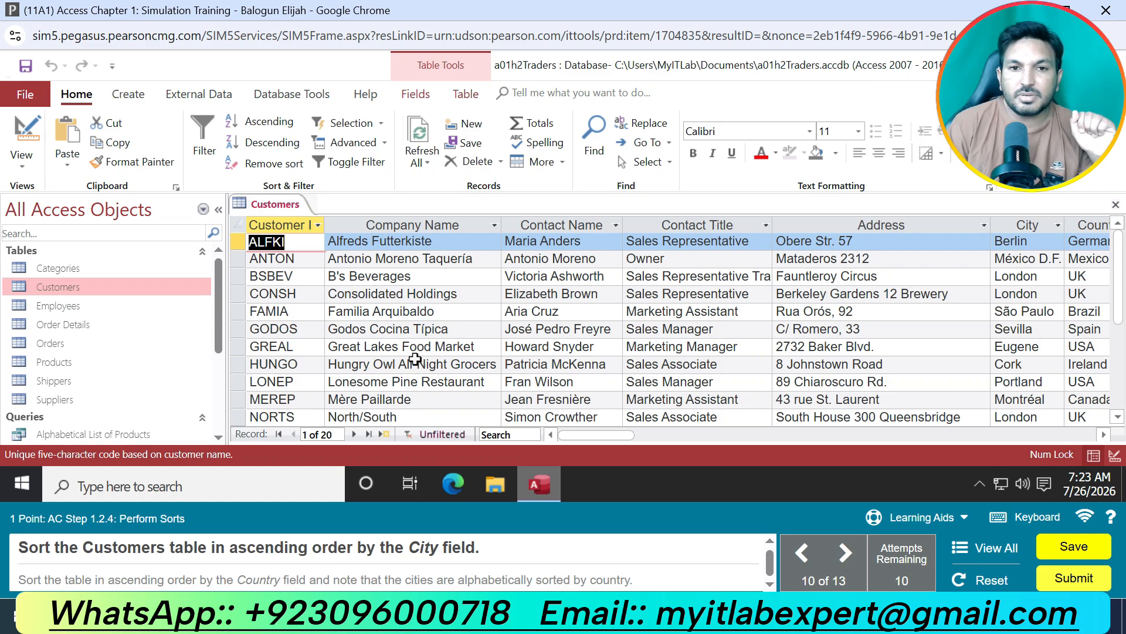
Sort the Customers table in ascending order by City and then by Country.
click(1031, 223)
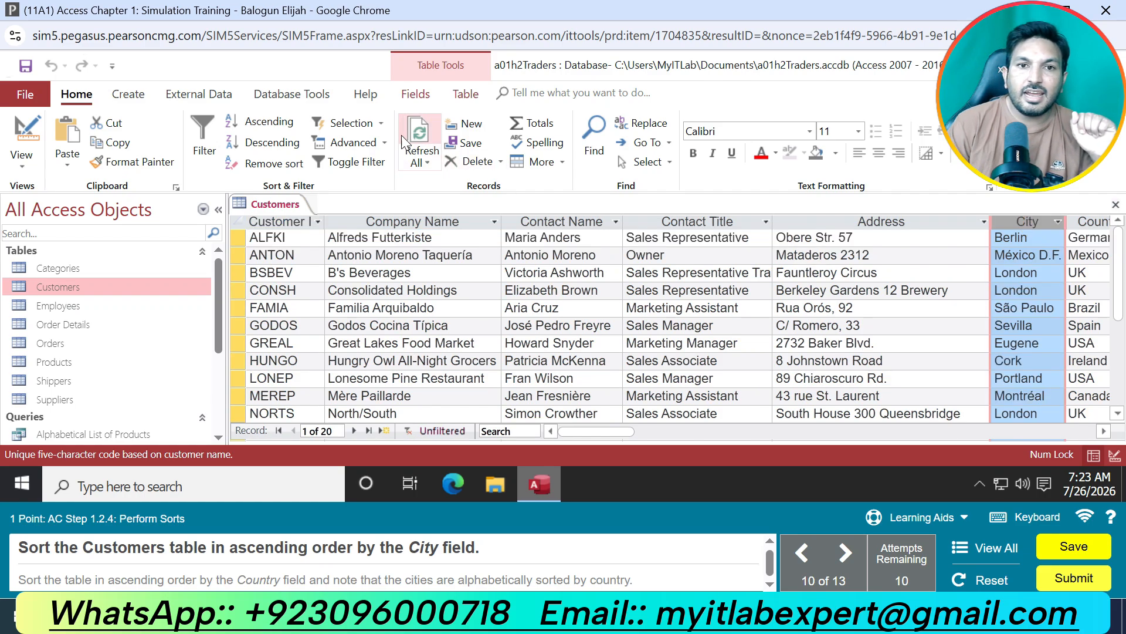
click(278, 124)
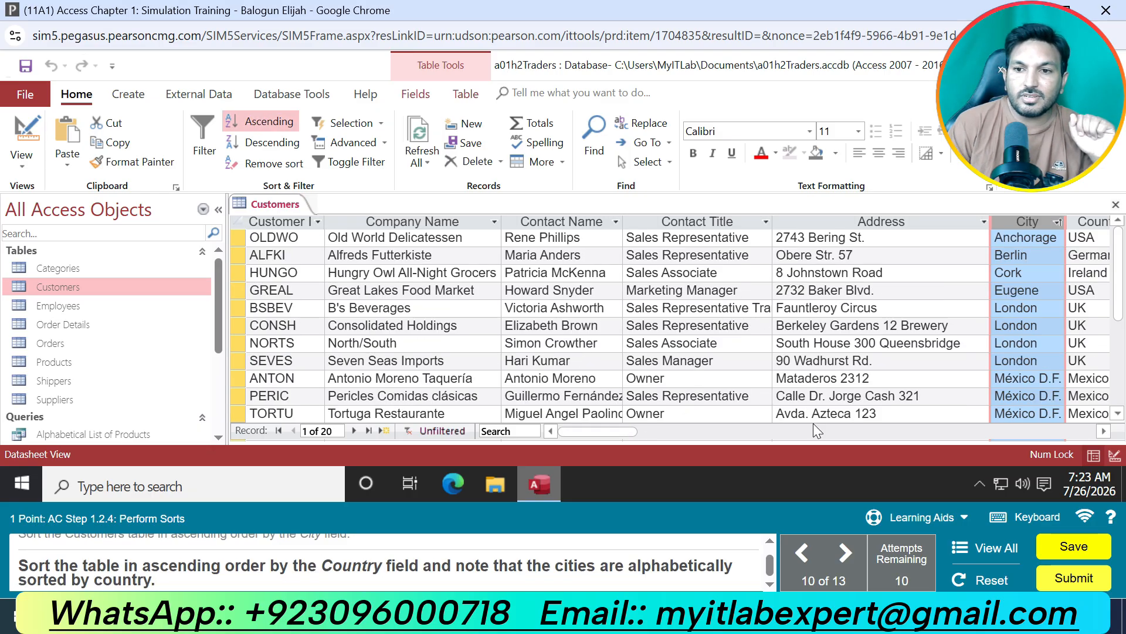
click(1103, 431)
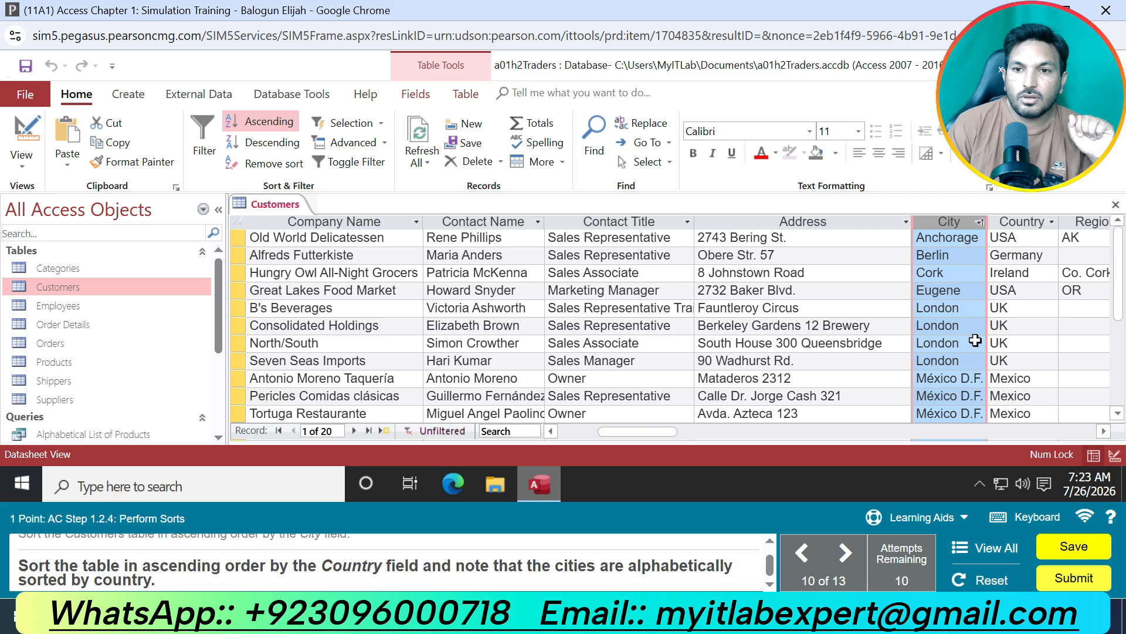
click(1024, 223)
click(267, 121)
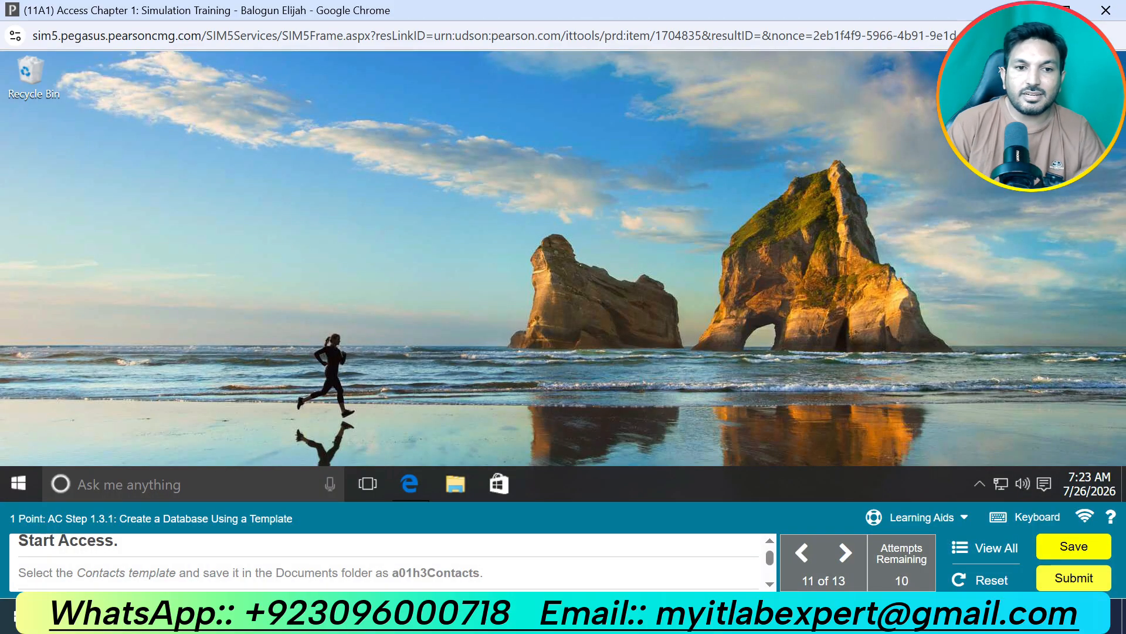
Find Access through the simulated desktop's search and start it.
click(191, 476)
text(acc)
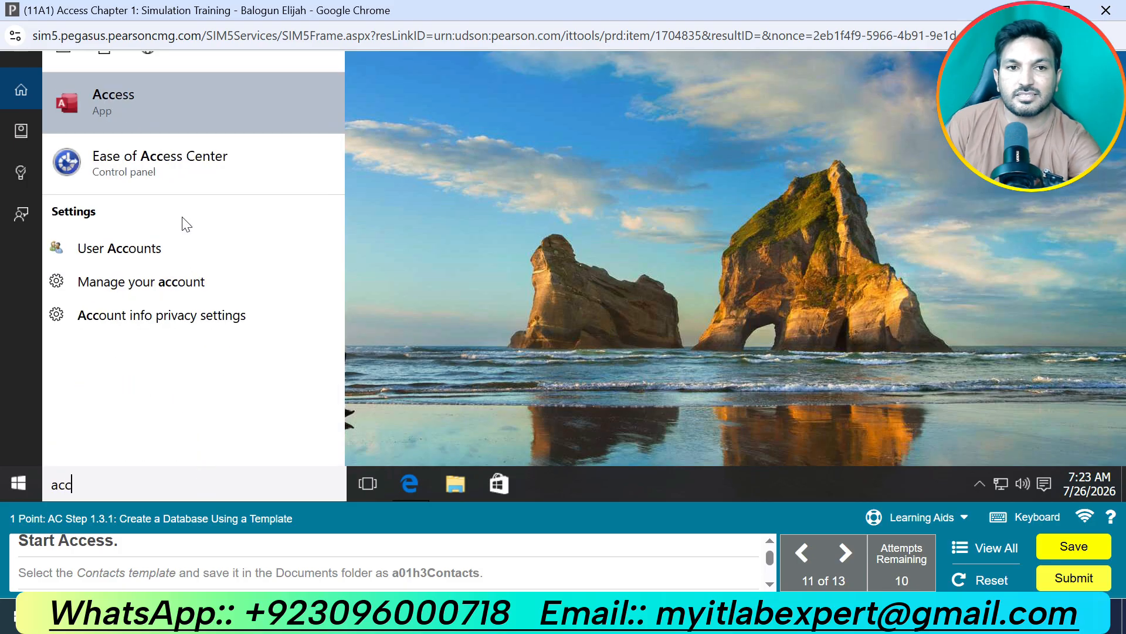
click(183, 108)
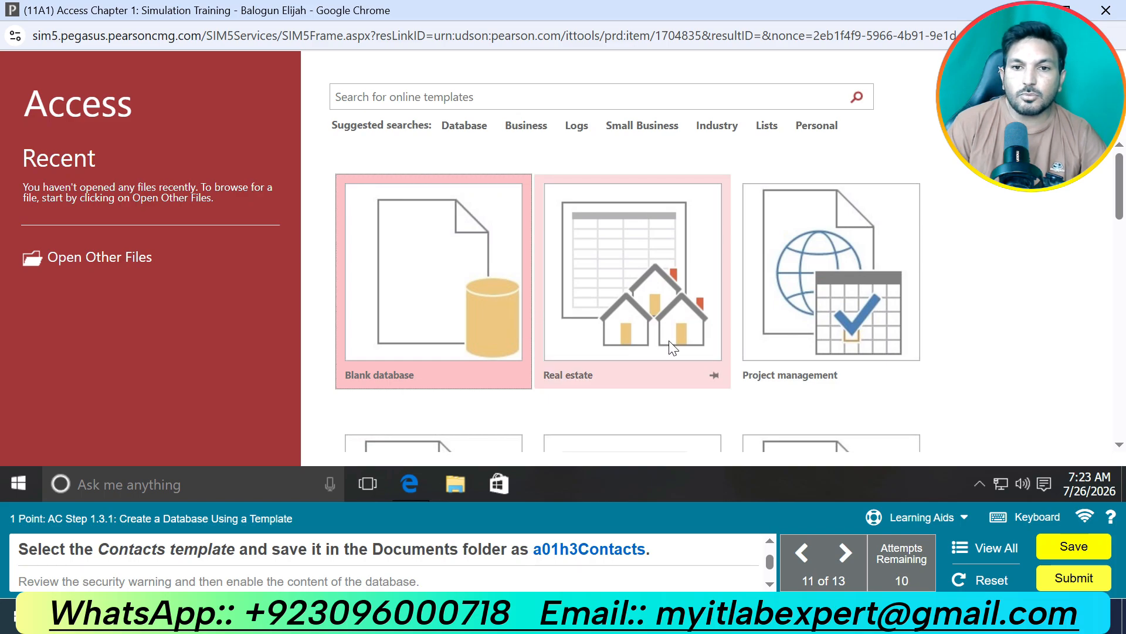
Create a database from the Contacts template in the Documents folder with the file name a01h3Contacts.
scroll(708, 334, down, 1)
scroll(707, 335, down, 5)
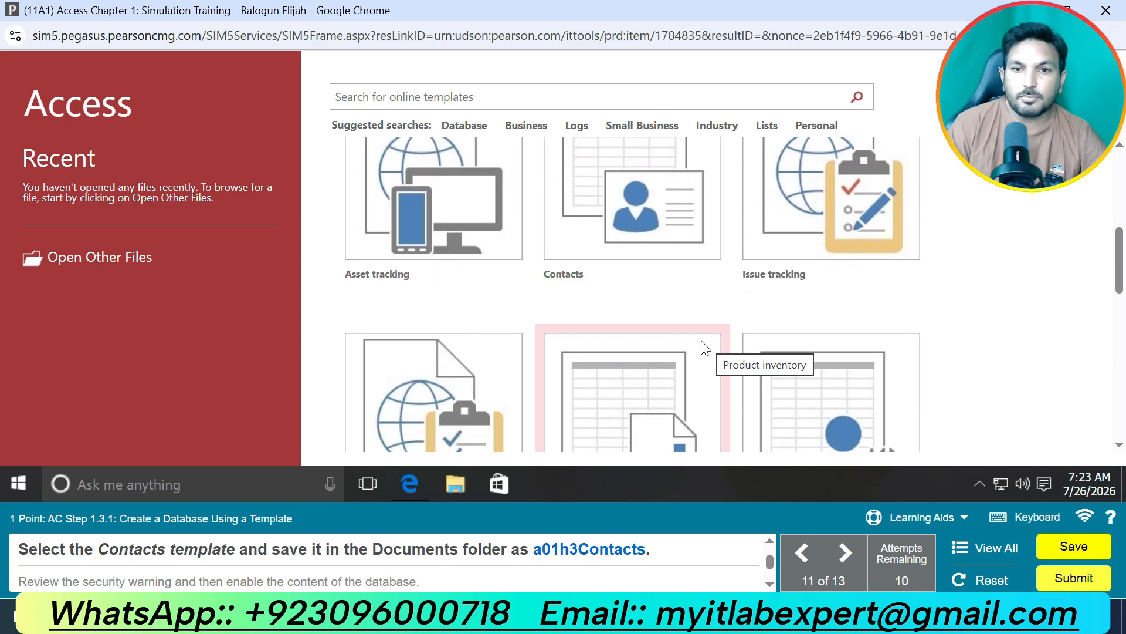
click(634, 237)
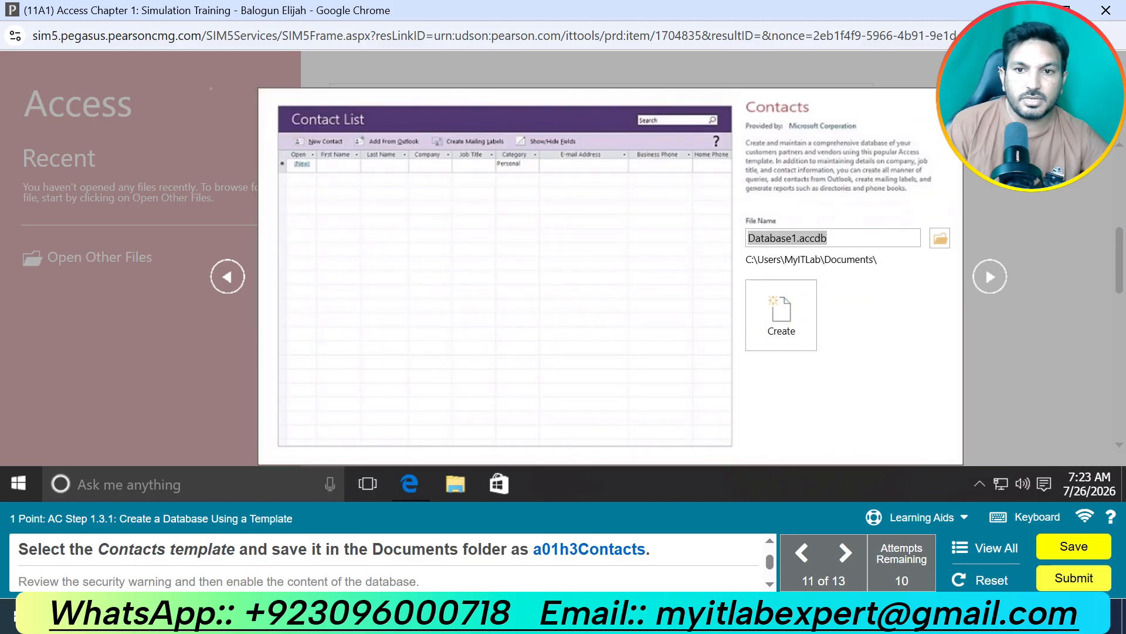
click(797, 237)
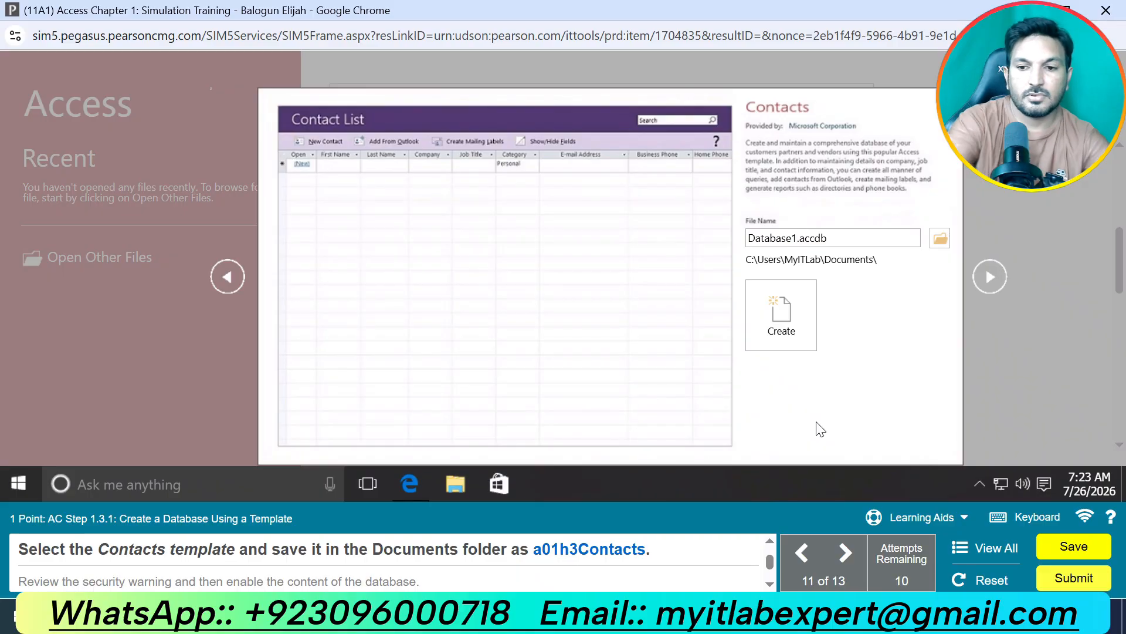
key(BackSpace)
key(BackSpace)
key(BackSpace)
key(BackSpace)
key(BackSpace)
key(BackSpace)
key(BackSpace)
key(BackSpace)
key(BackSpace)
text(a0)
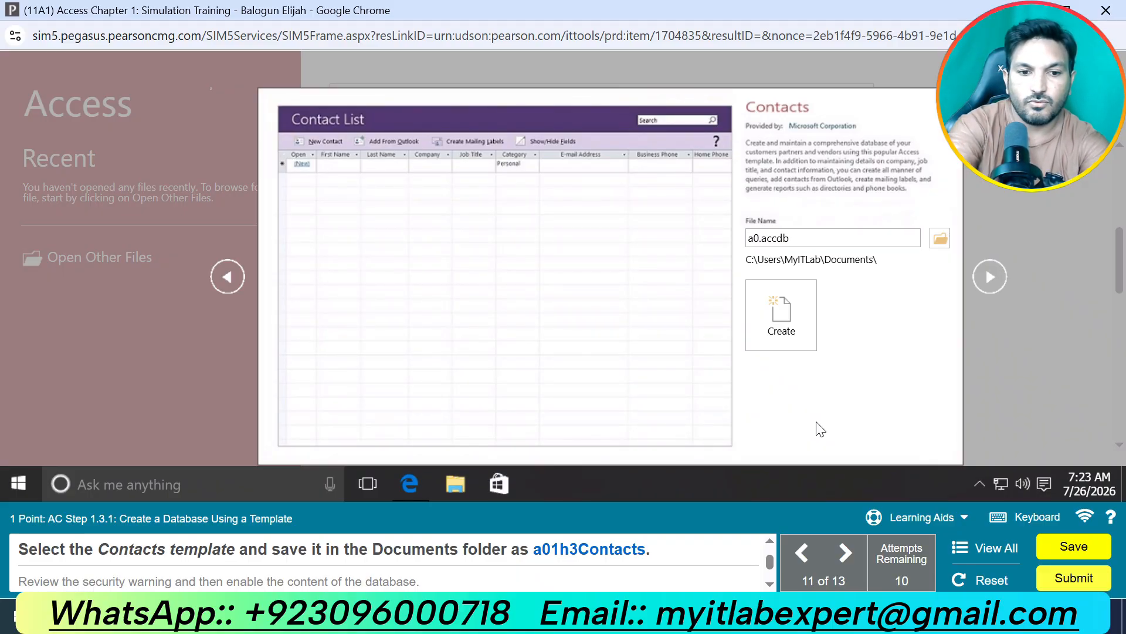
text(1h3)
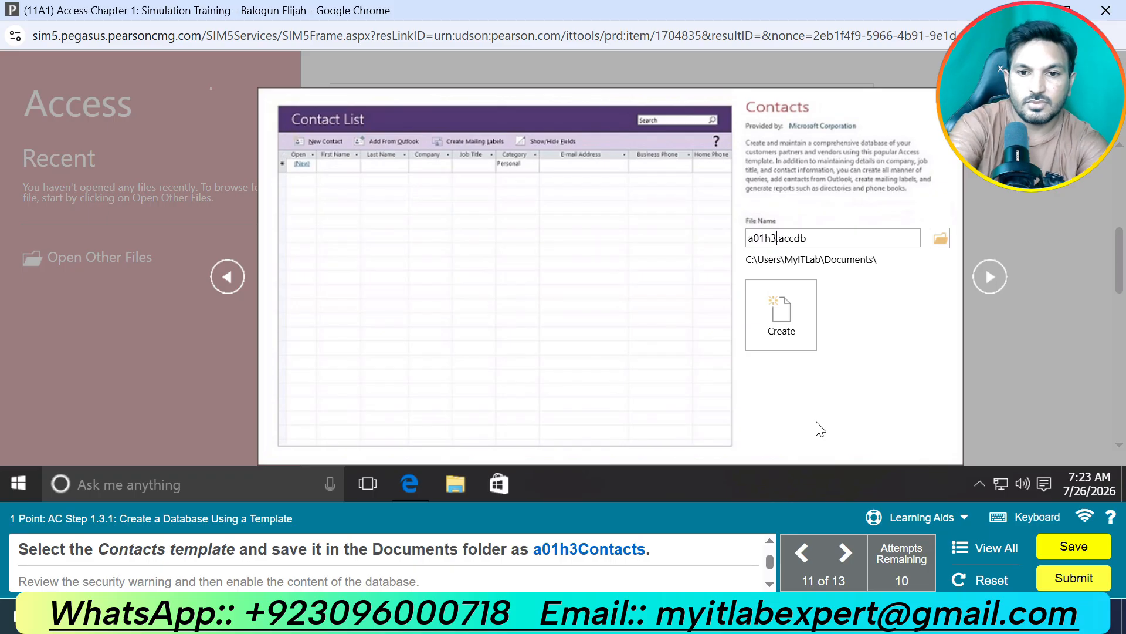
text(Contact)
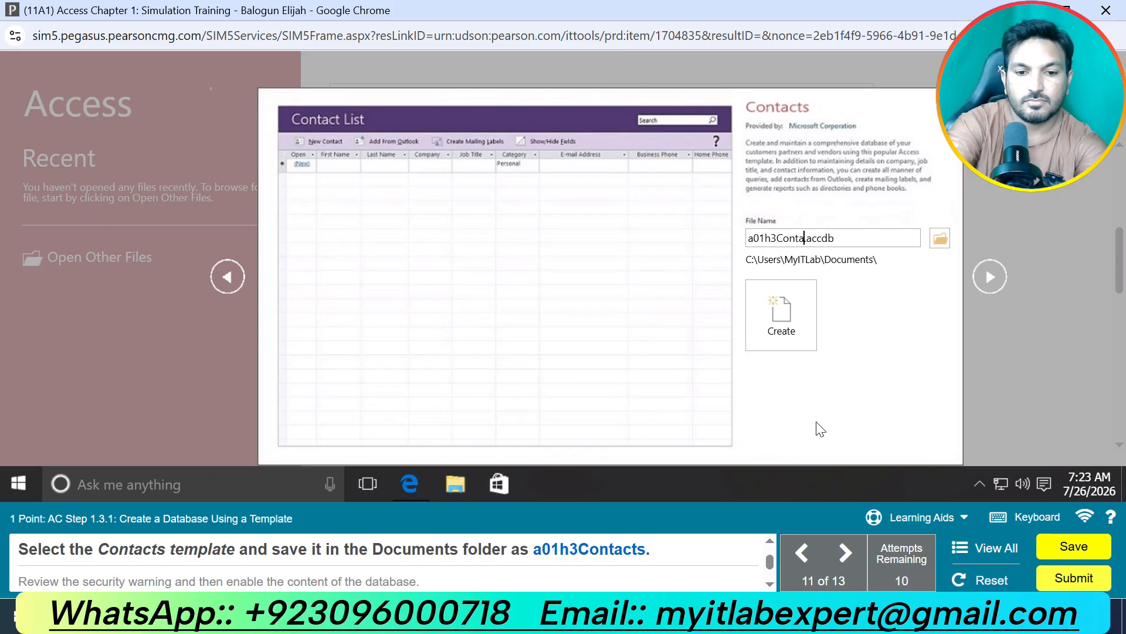
text(s)
click(791, 342)
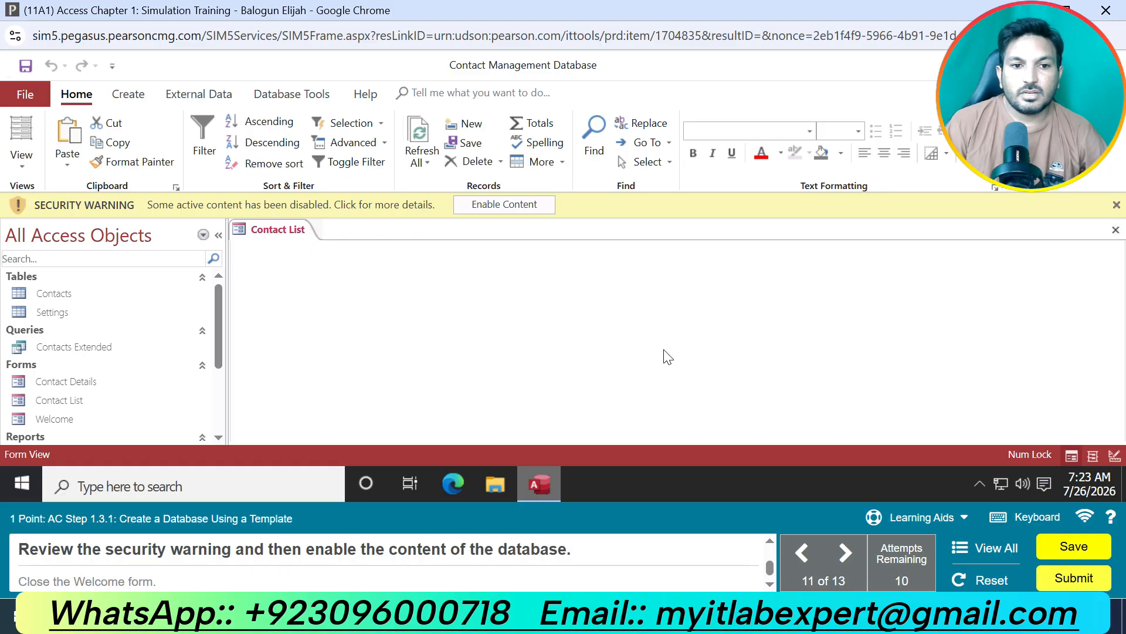
Enable the content of the new contacts database and close its Welcome form.
click(504, 205)
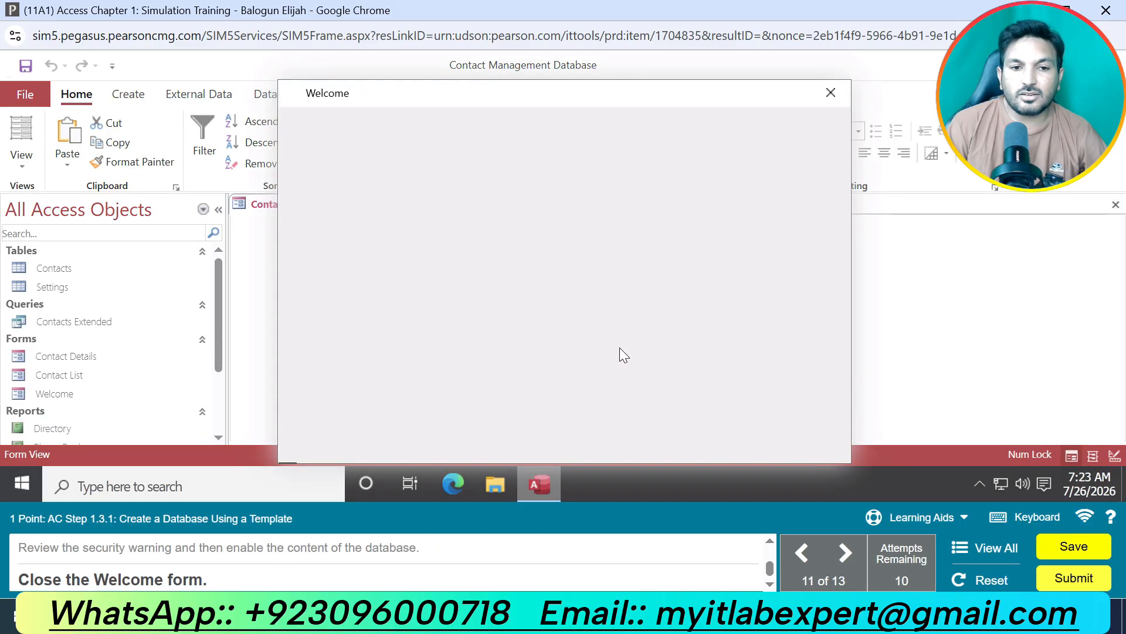
click(846, 94)
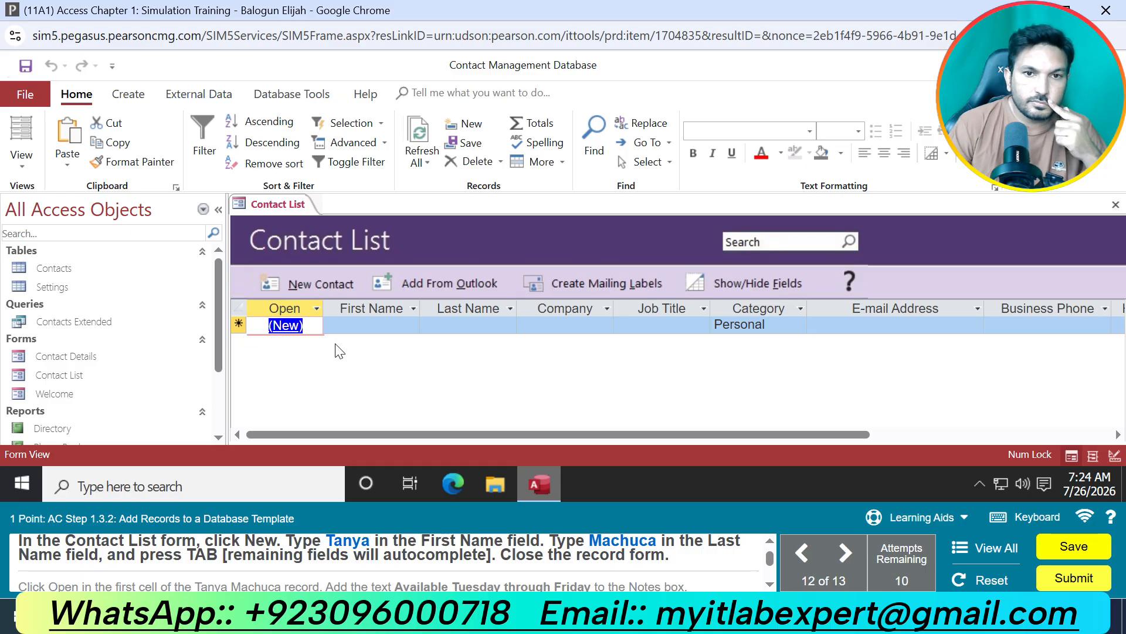
Add a new record to the Contact List form with the instructed first and last names, letting the remaining fields autocomplete.
click(371, 325)
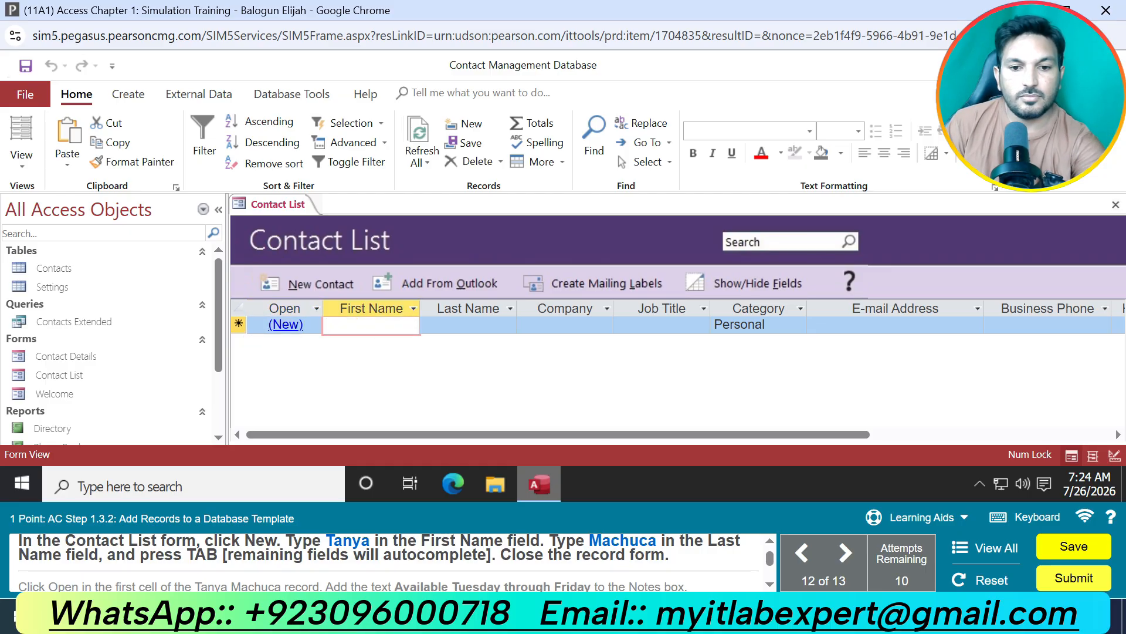
text(Tanya)
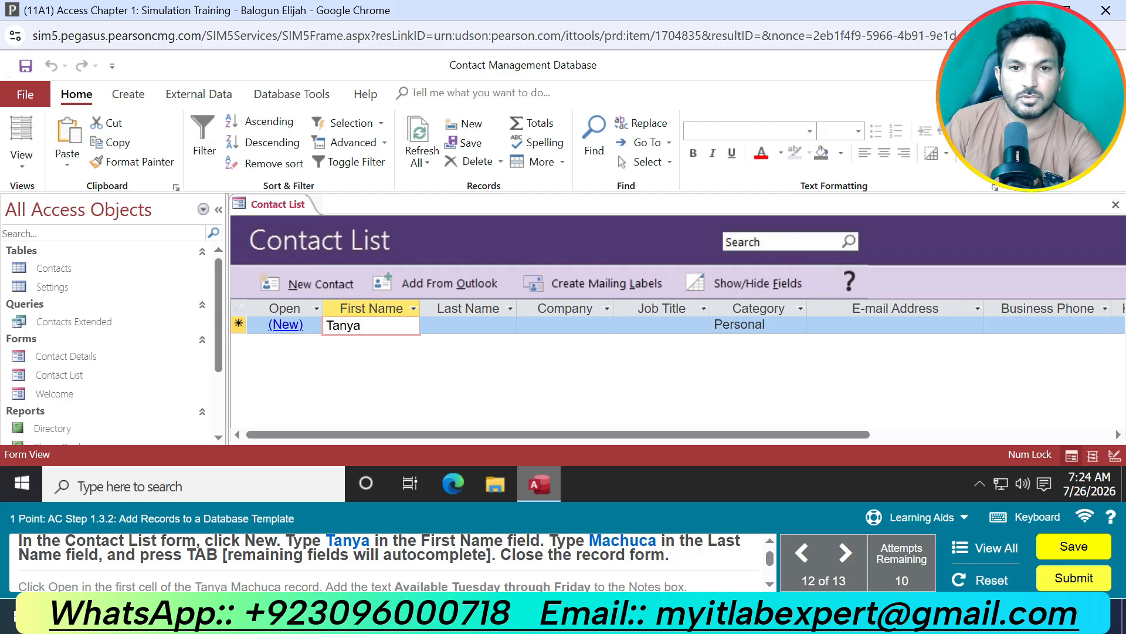
key(Tab)
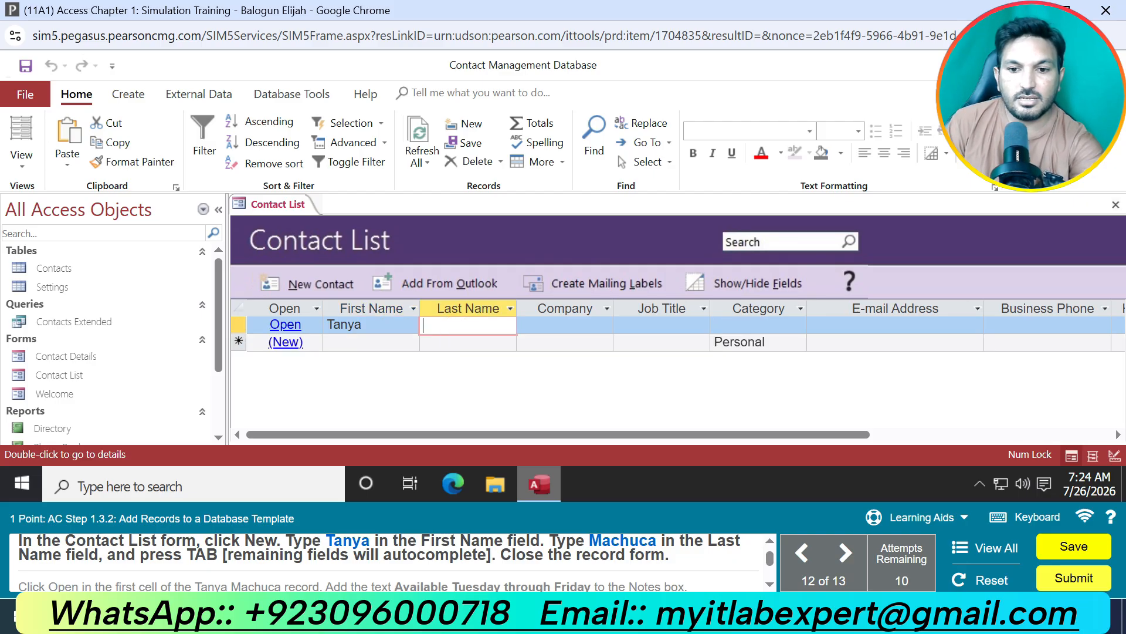
text(Mac)
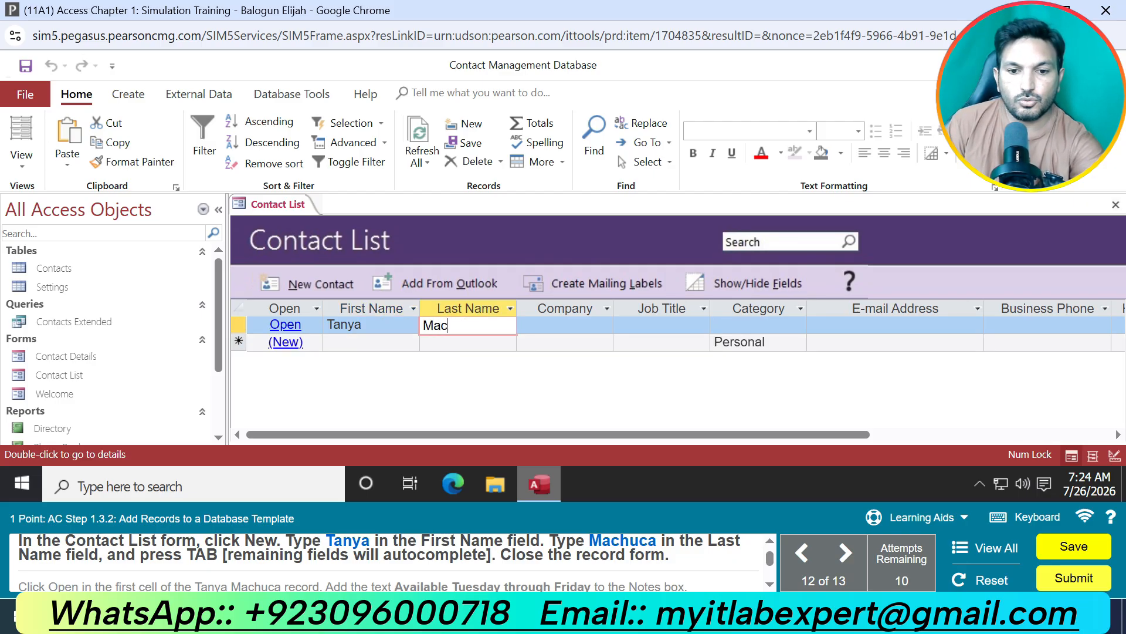
text(hu)
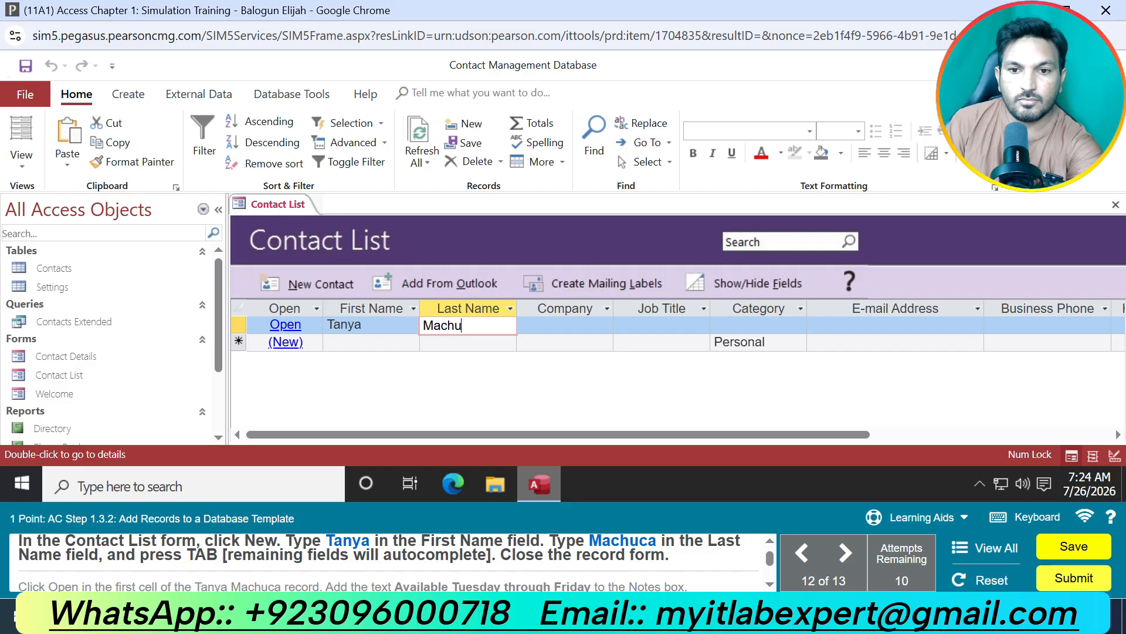
text(ca)
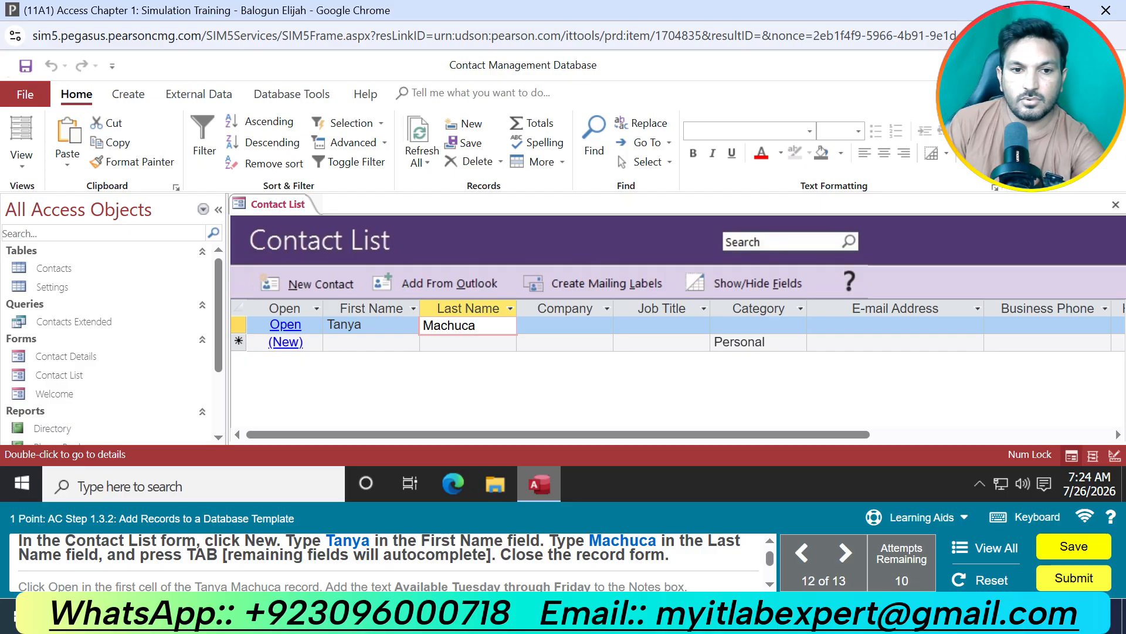
key(Tab)
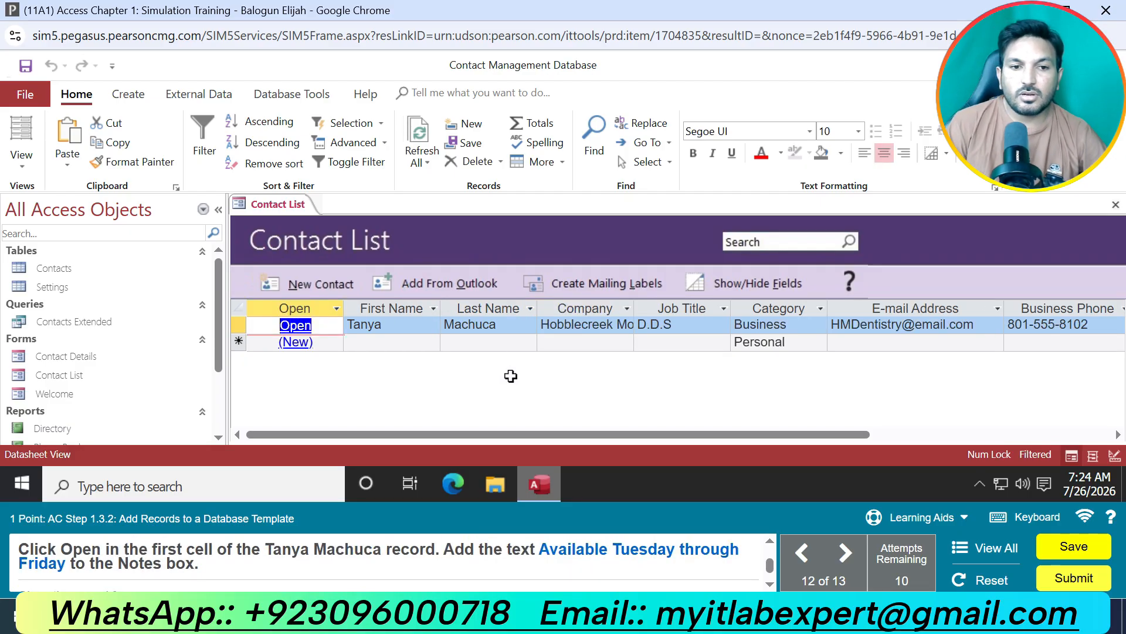
Open the new contact's details, add the note "Available Tuesday through Friday" and close the details form.
click(296, 326)
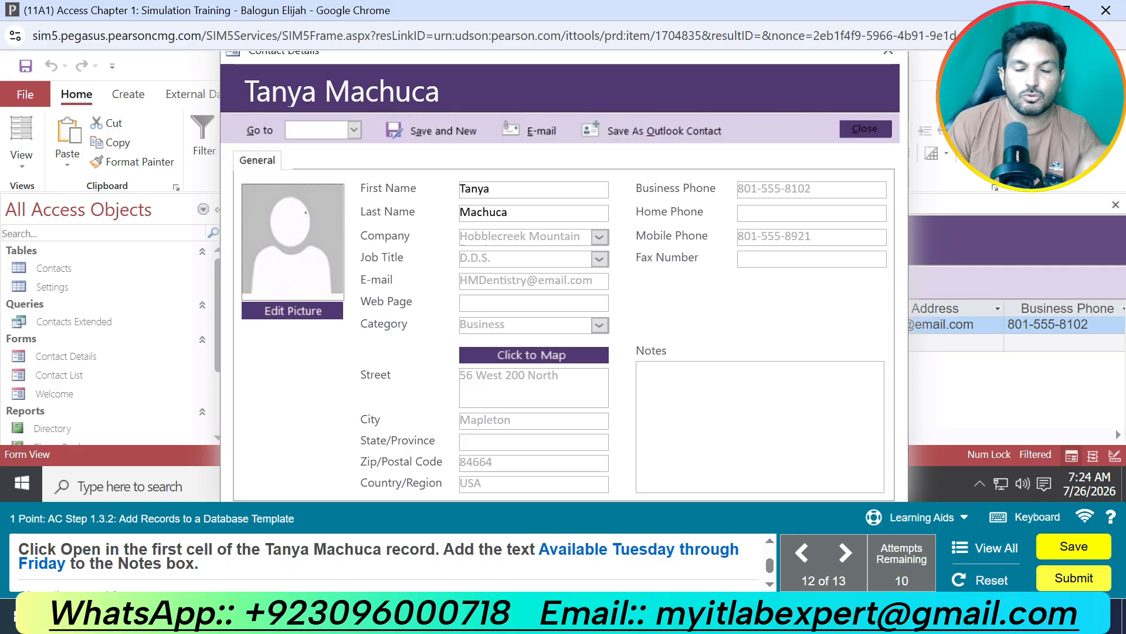
click(692, 447)
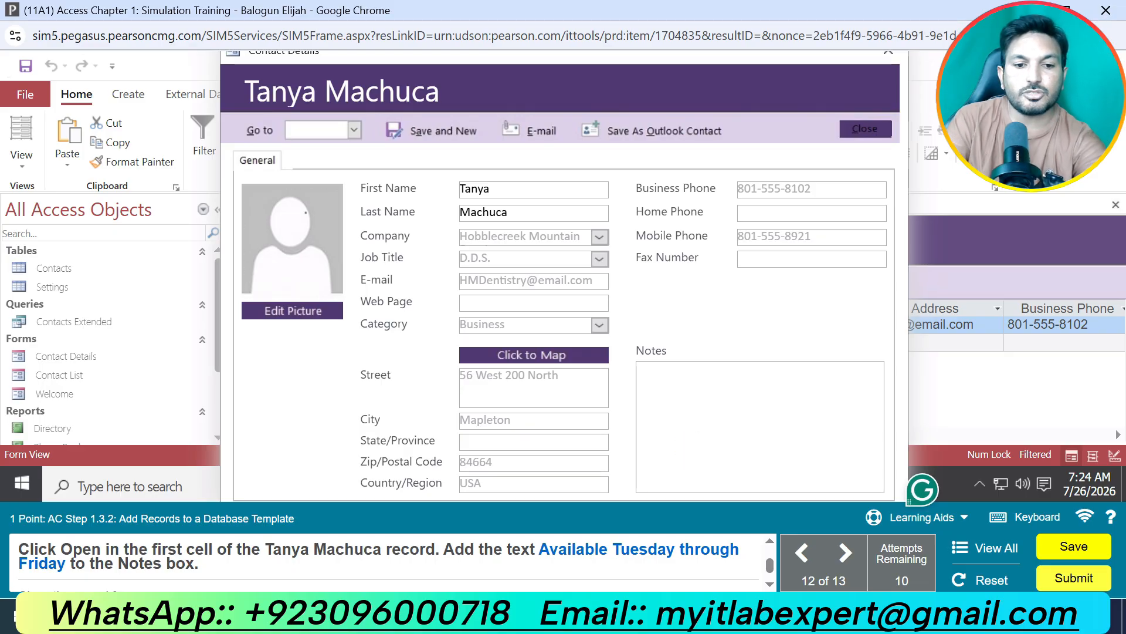
text(Avs)
key(BackSpace)
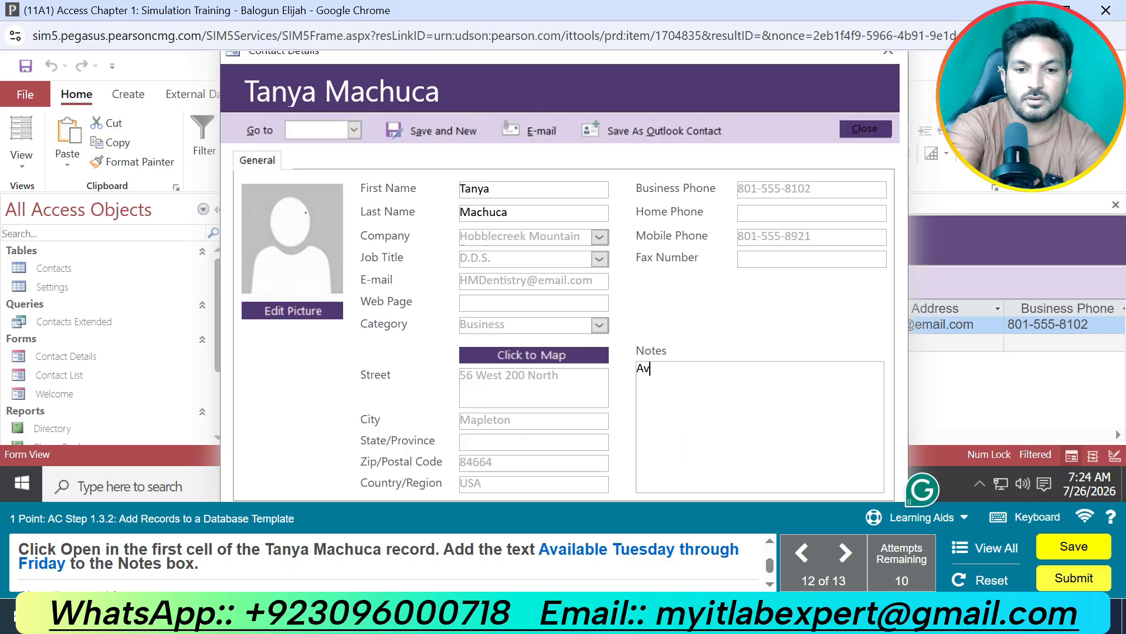
text(ailab)
text(le )
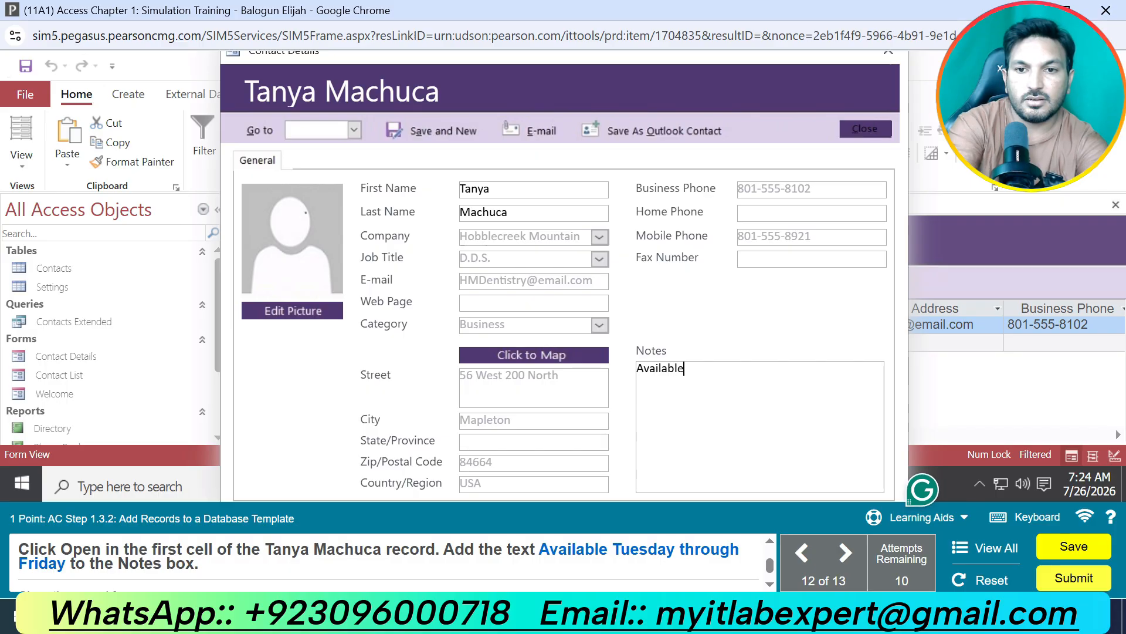
text(Tuesd)
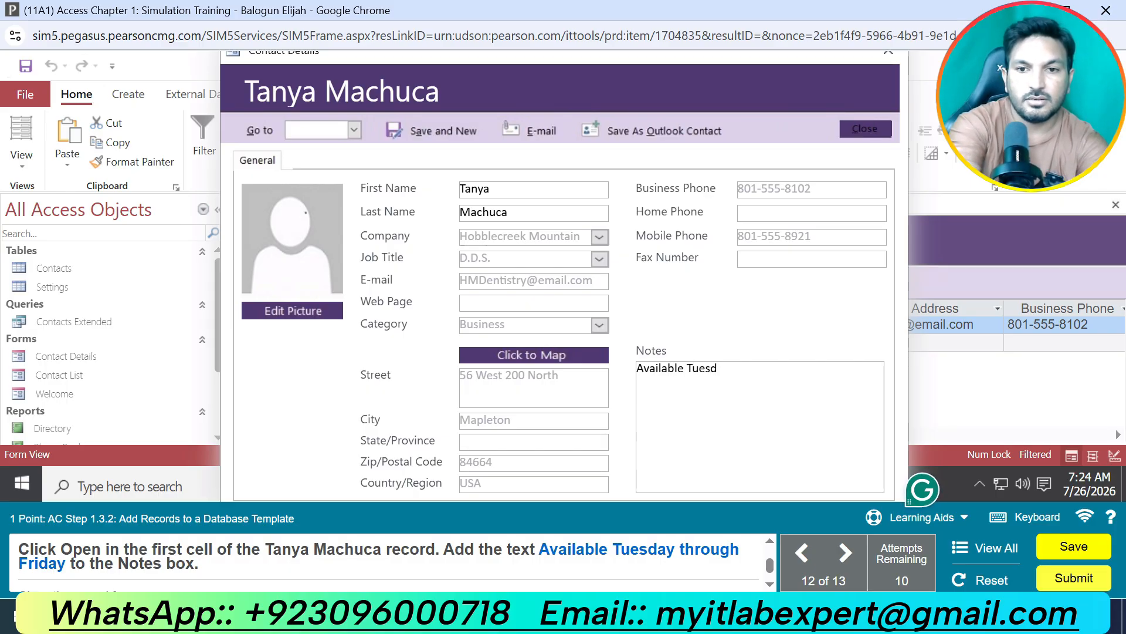
text(ay )
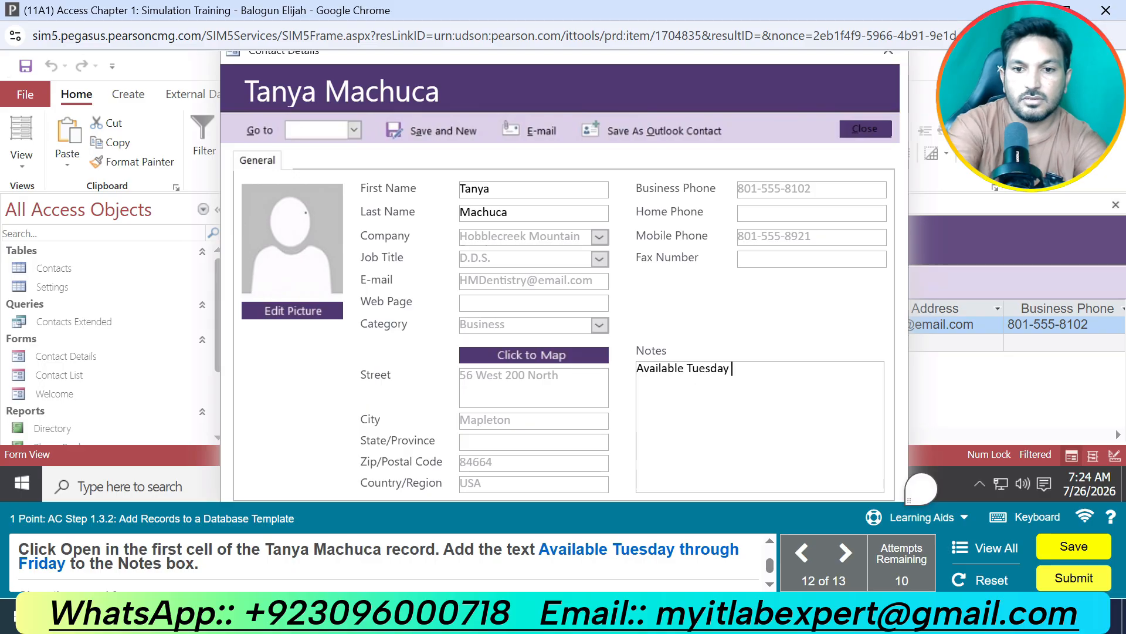
text(throu)
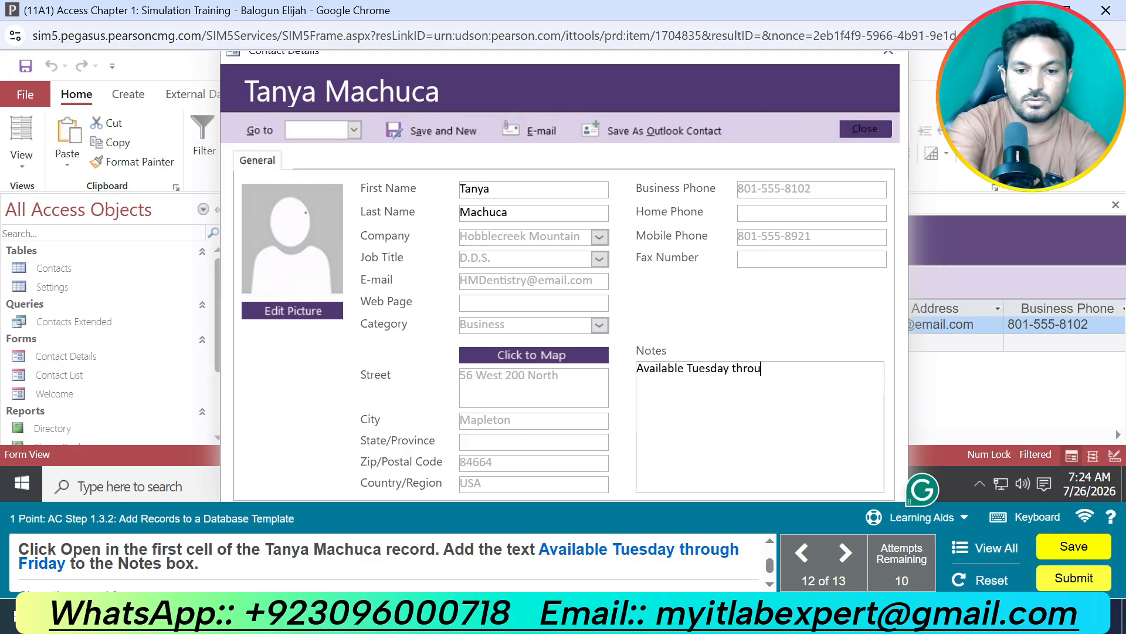
text(gh Friday)
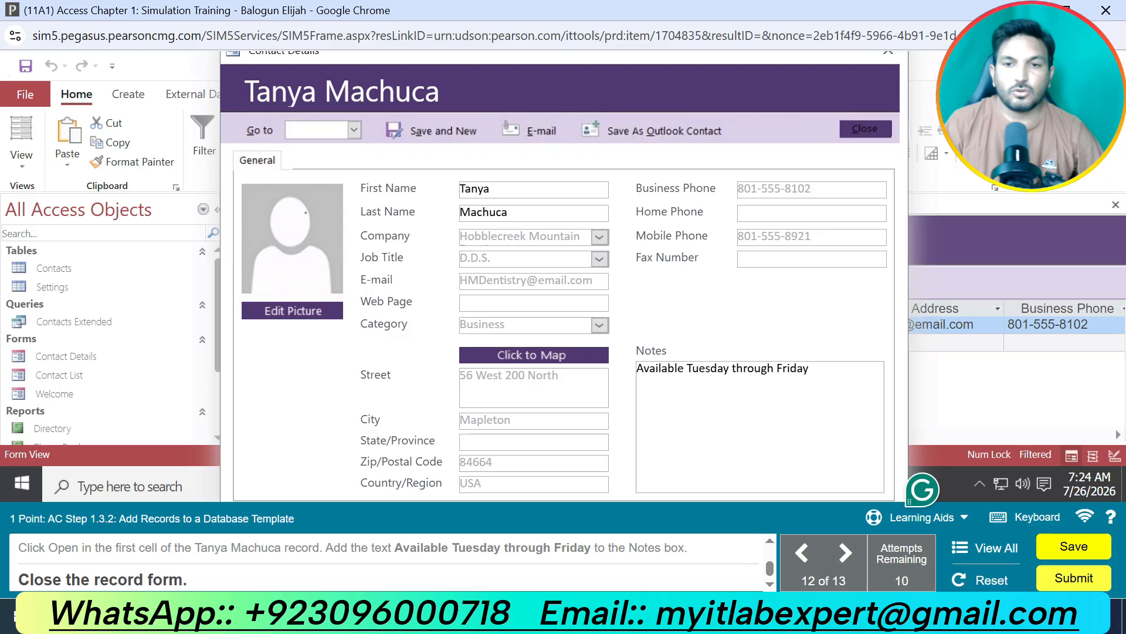
click(887, 53)
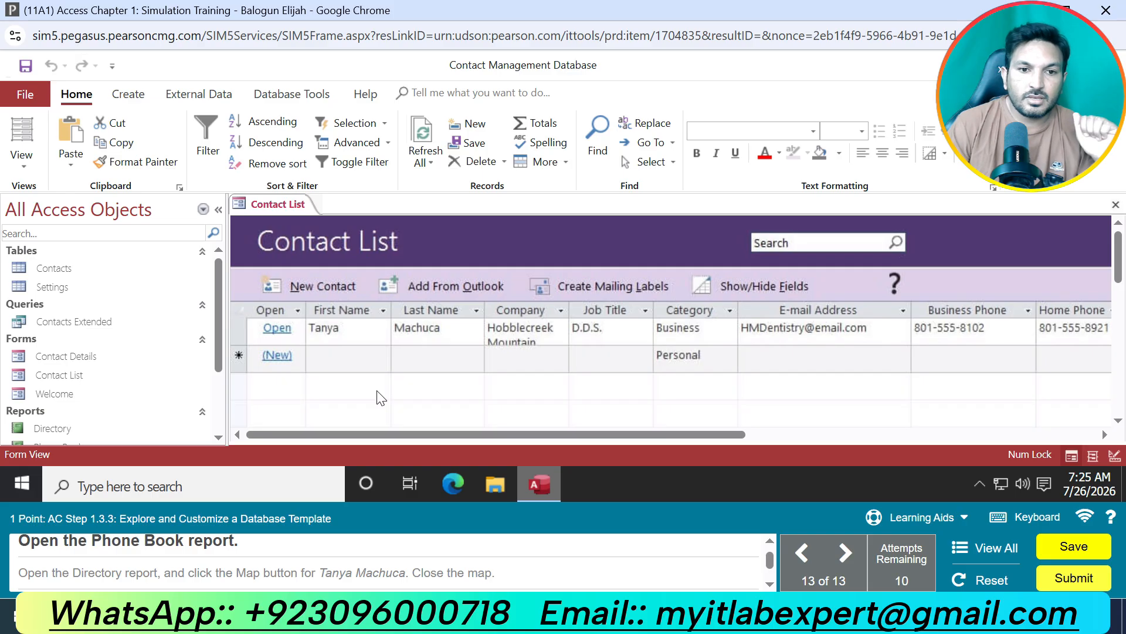
Open the Phone Book report and the Directory report.
scroll(164, 393, down, 2)
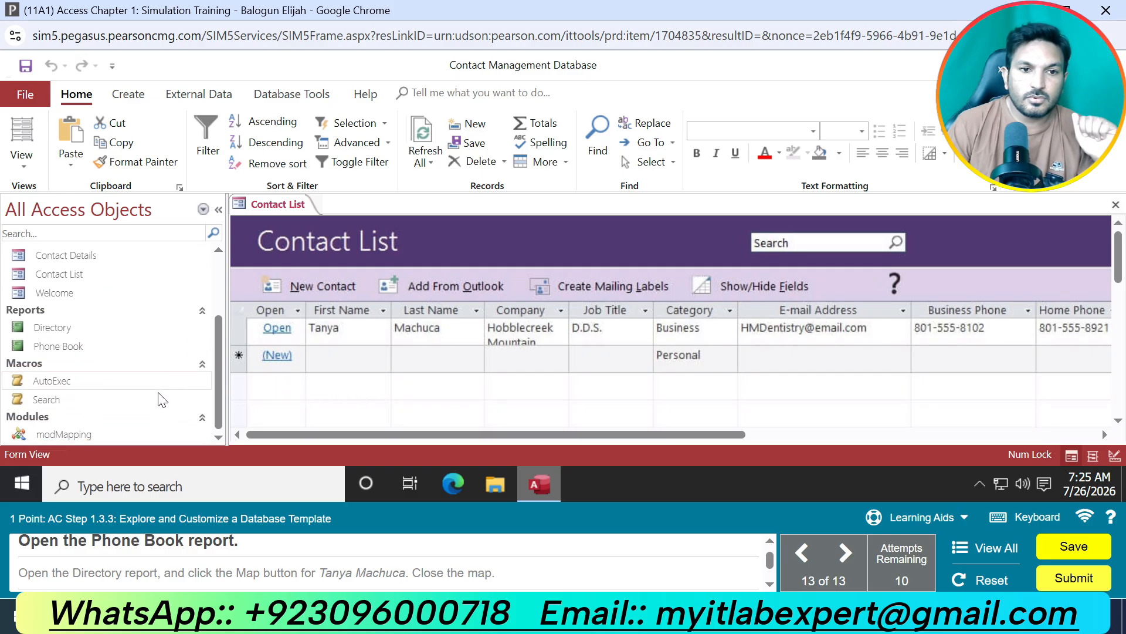
double_click(58, 346)
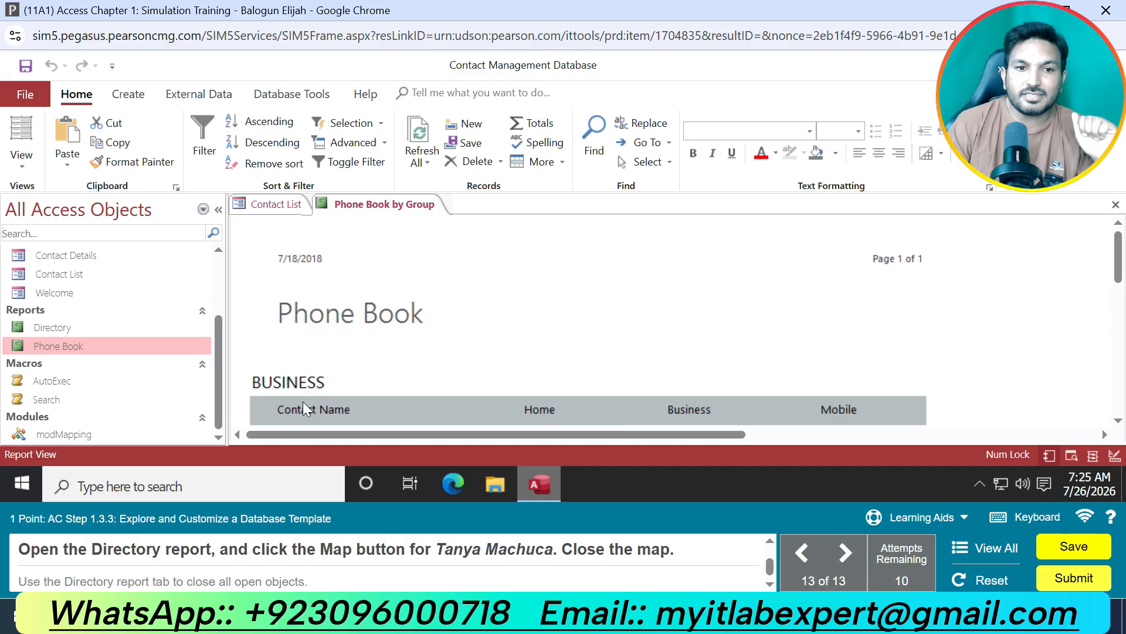
double_click(85, 326)
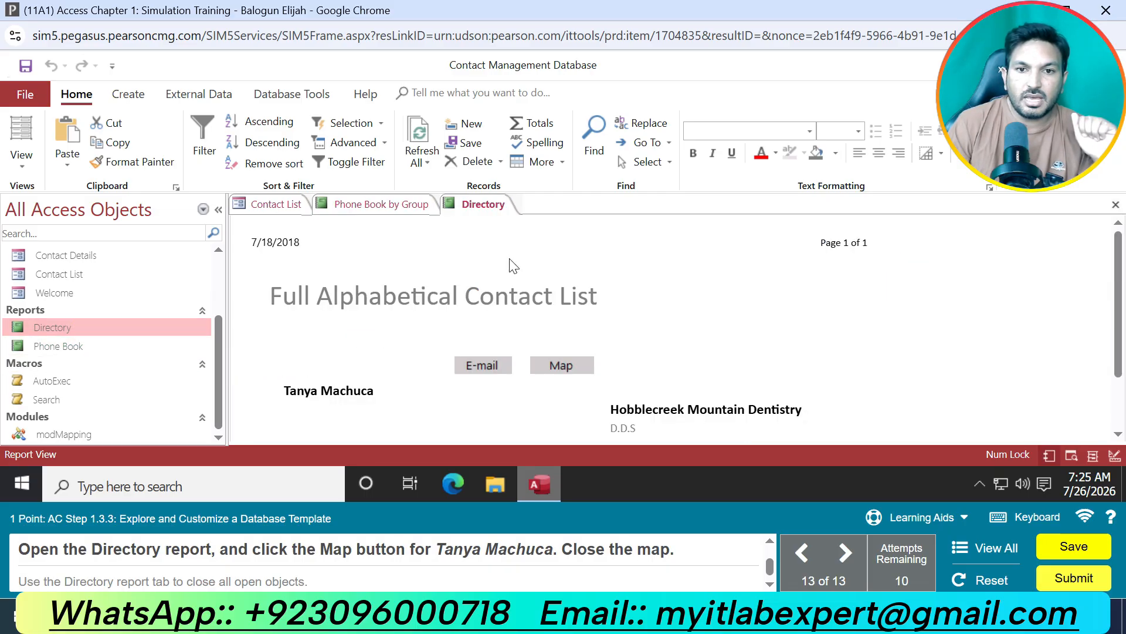
Show the contact's address on the map from the Directory report and close the map.
click(561, 367)
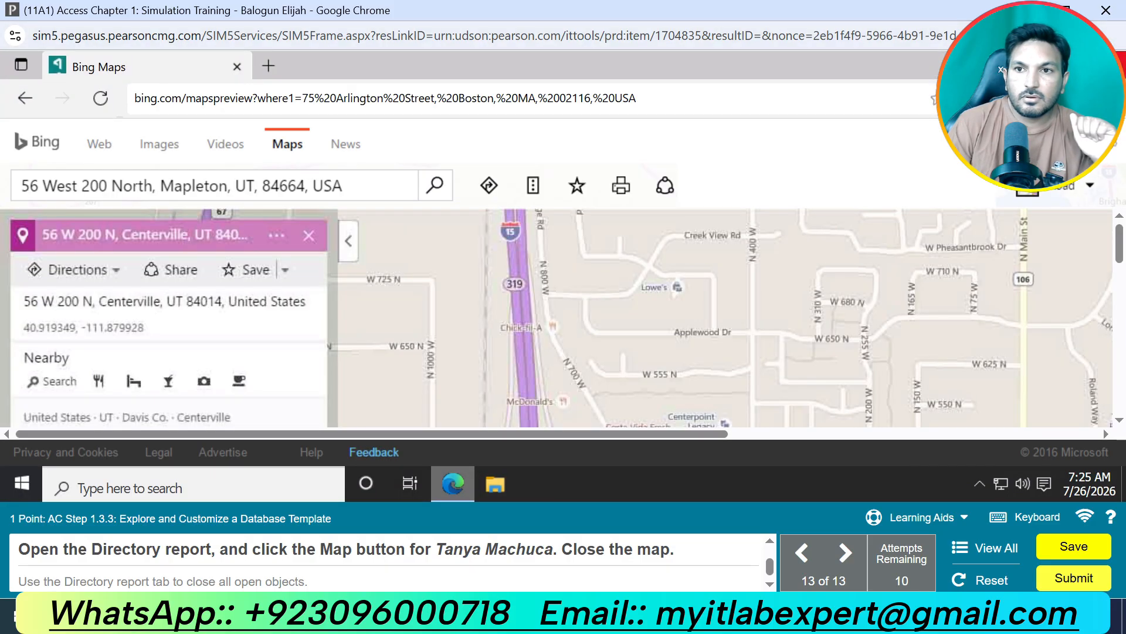
click(1107, 66)
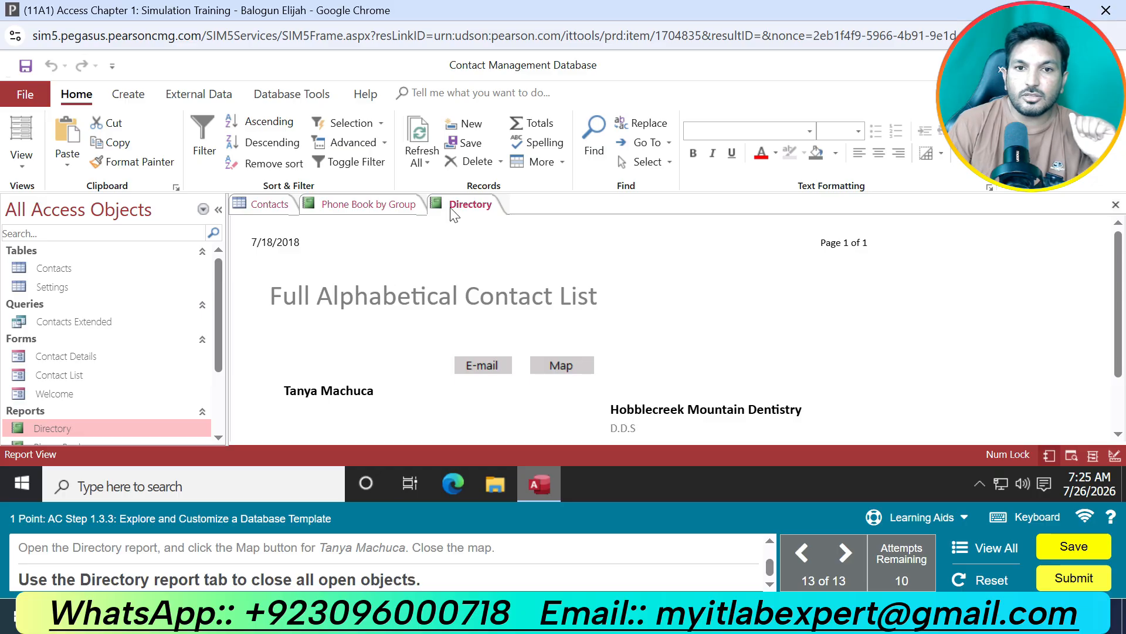
Close all open objects using the Directory report and submit the finished assignment.
right_click(471, 204)
click(522, 270)
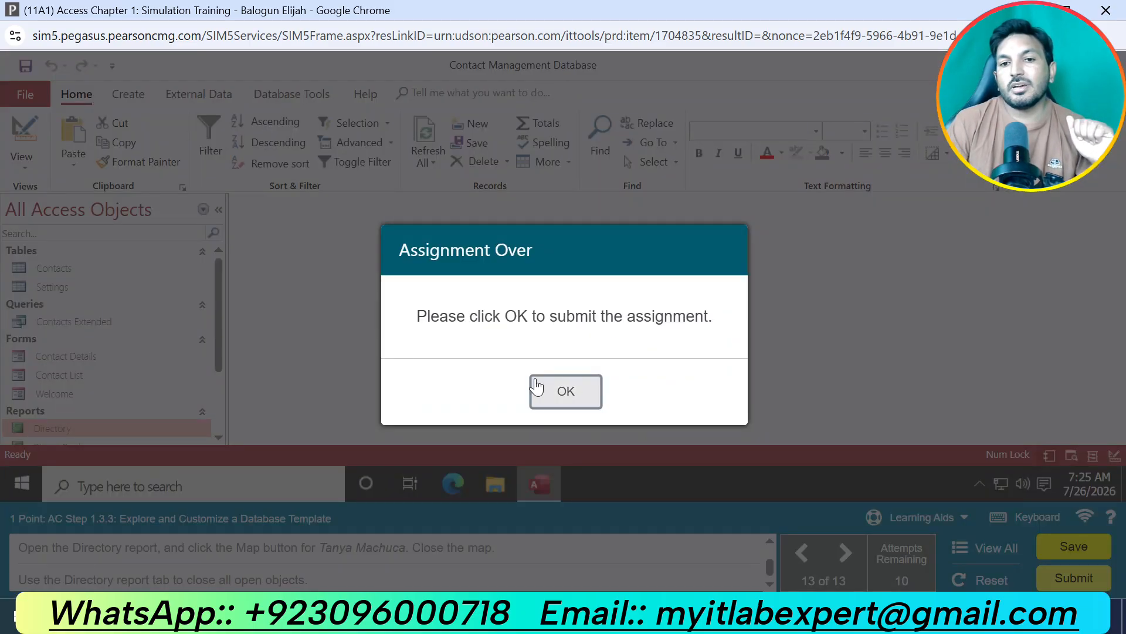
click(567, 391)
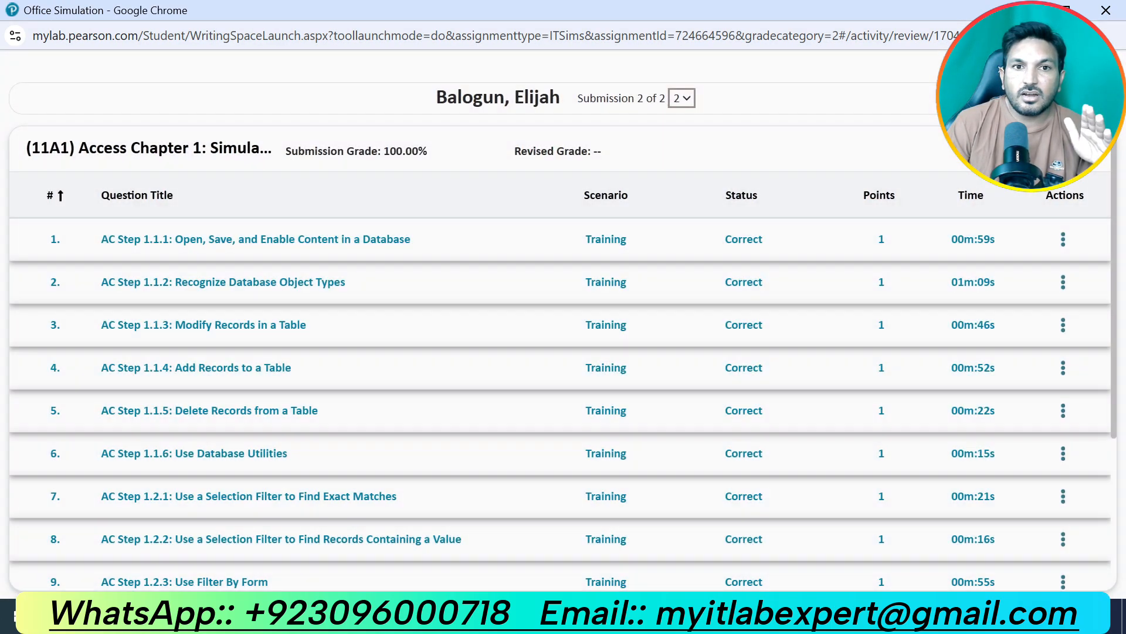
Check the submission grade of the Access Chapter 1 simulation.
drag(286, 154, 450, 148)
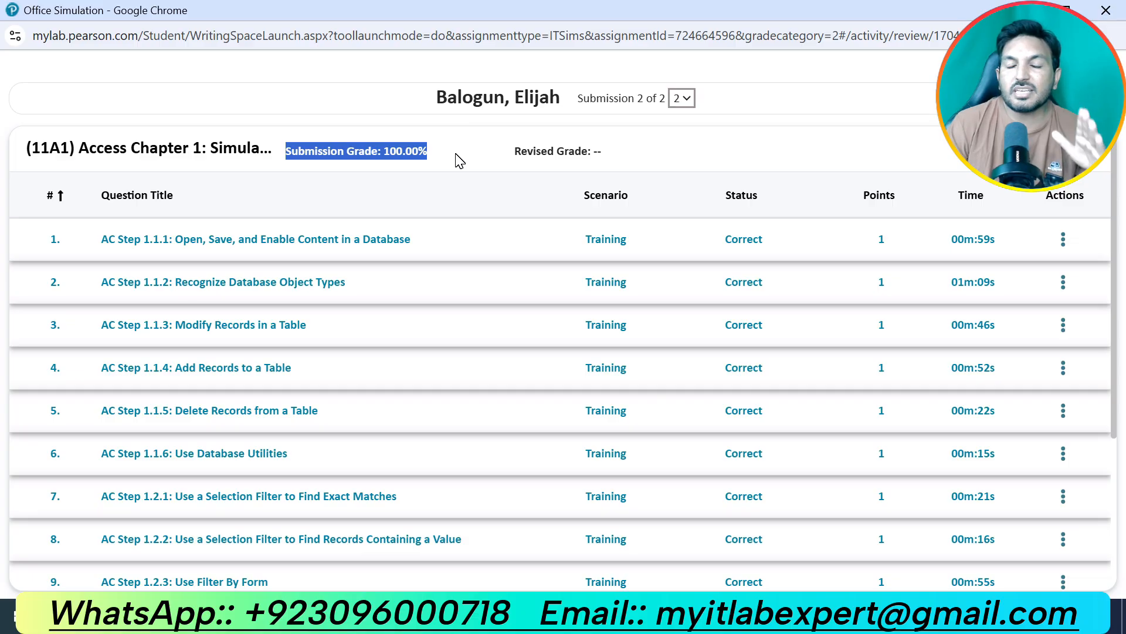
click(775, 144)
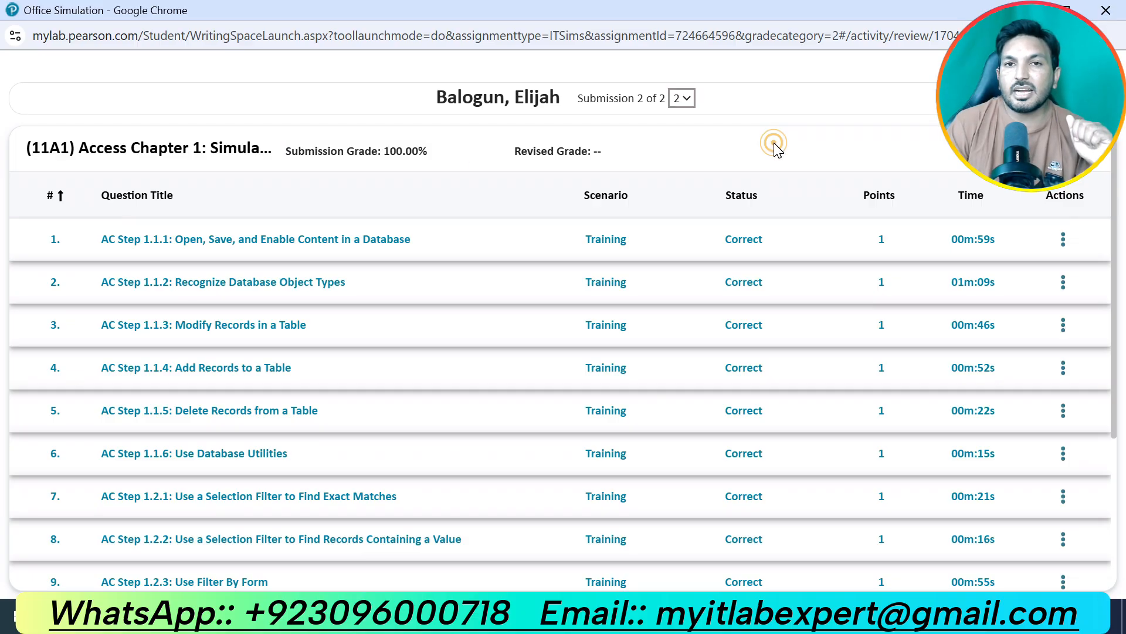